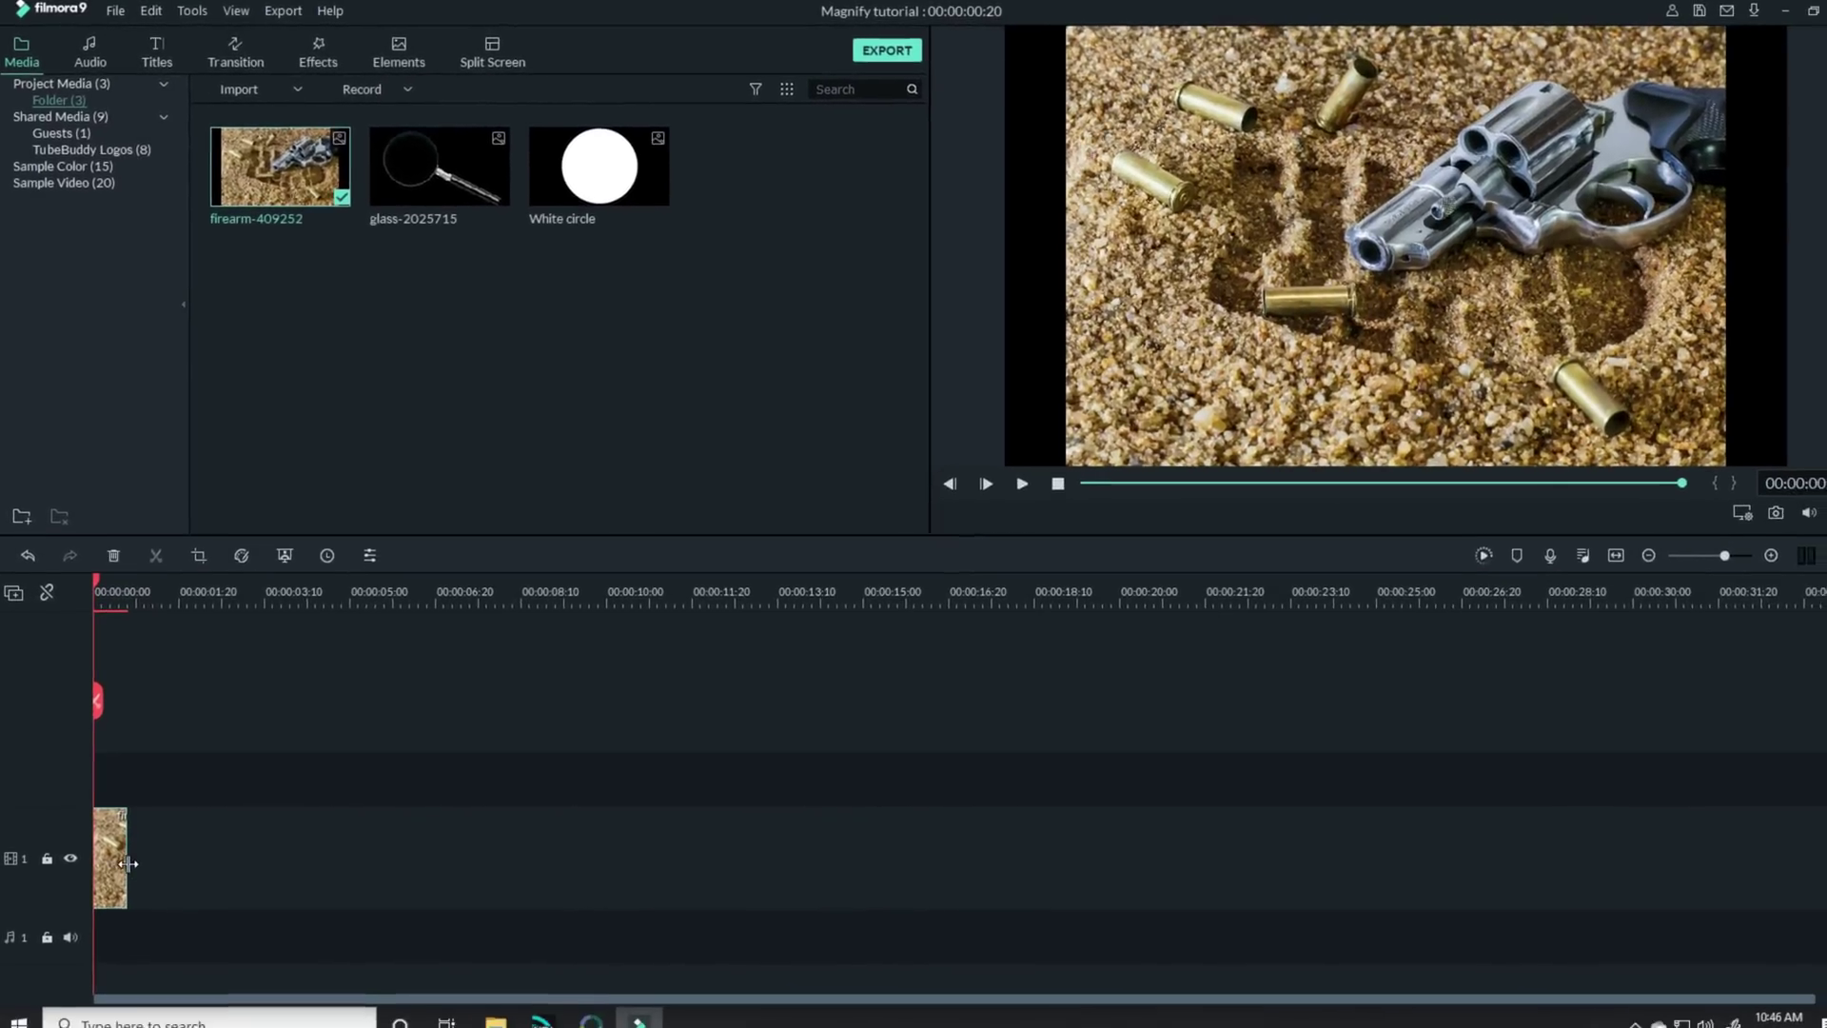
Extend the firearm-409252 clip on track 1 to about 30 seconds and crop it to fit the frame
left_click_drag(129, 863, 1616, 816)
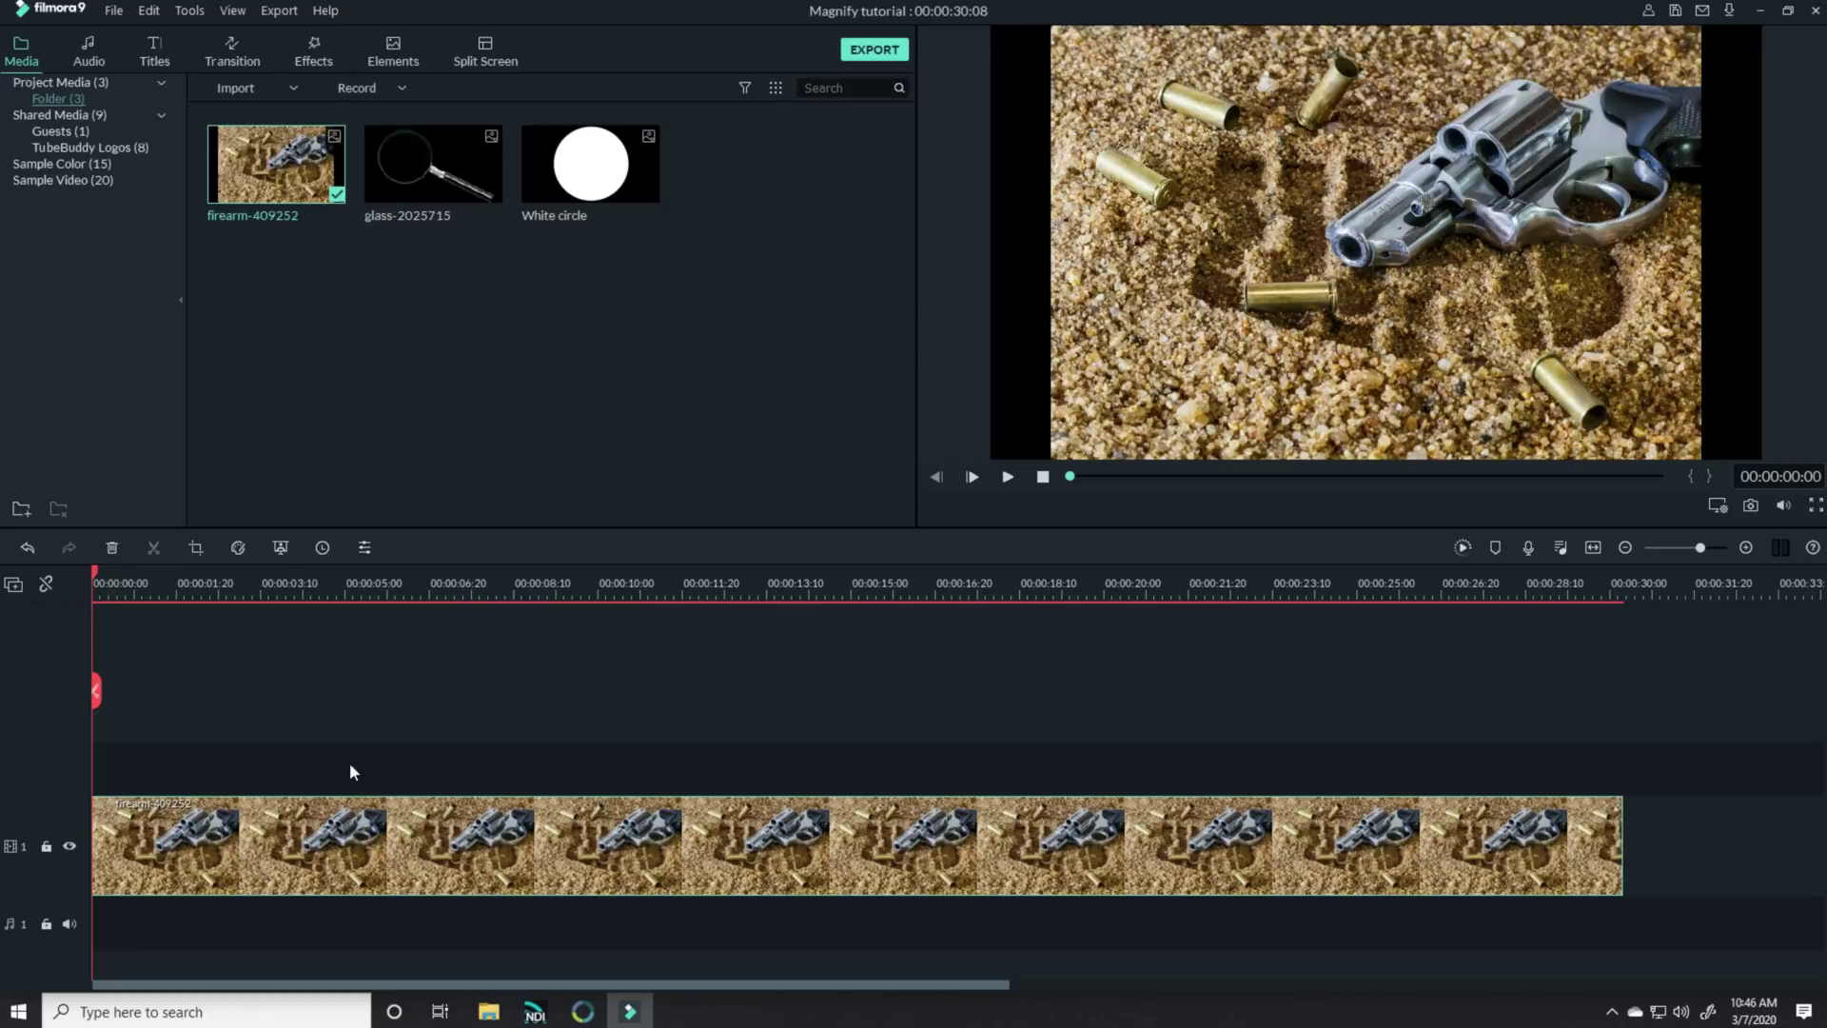
right_click(350, 845)
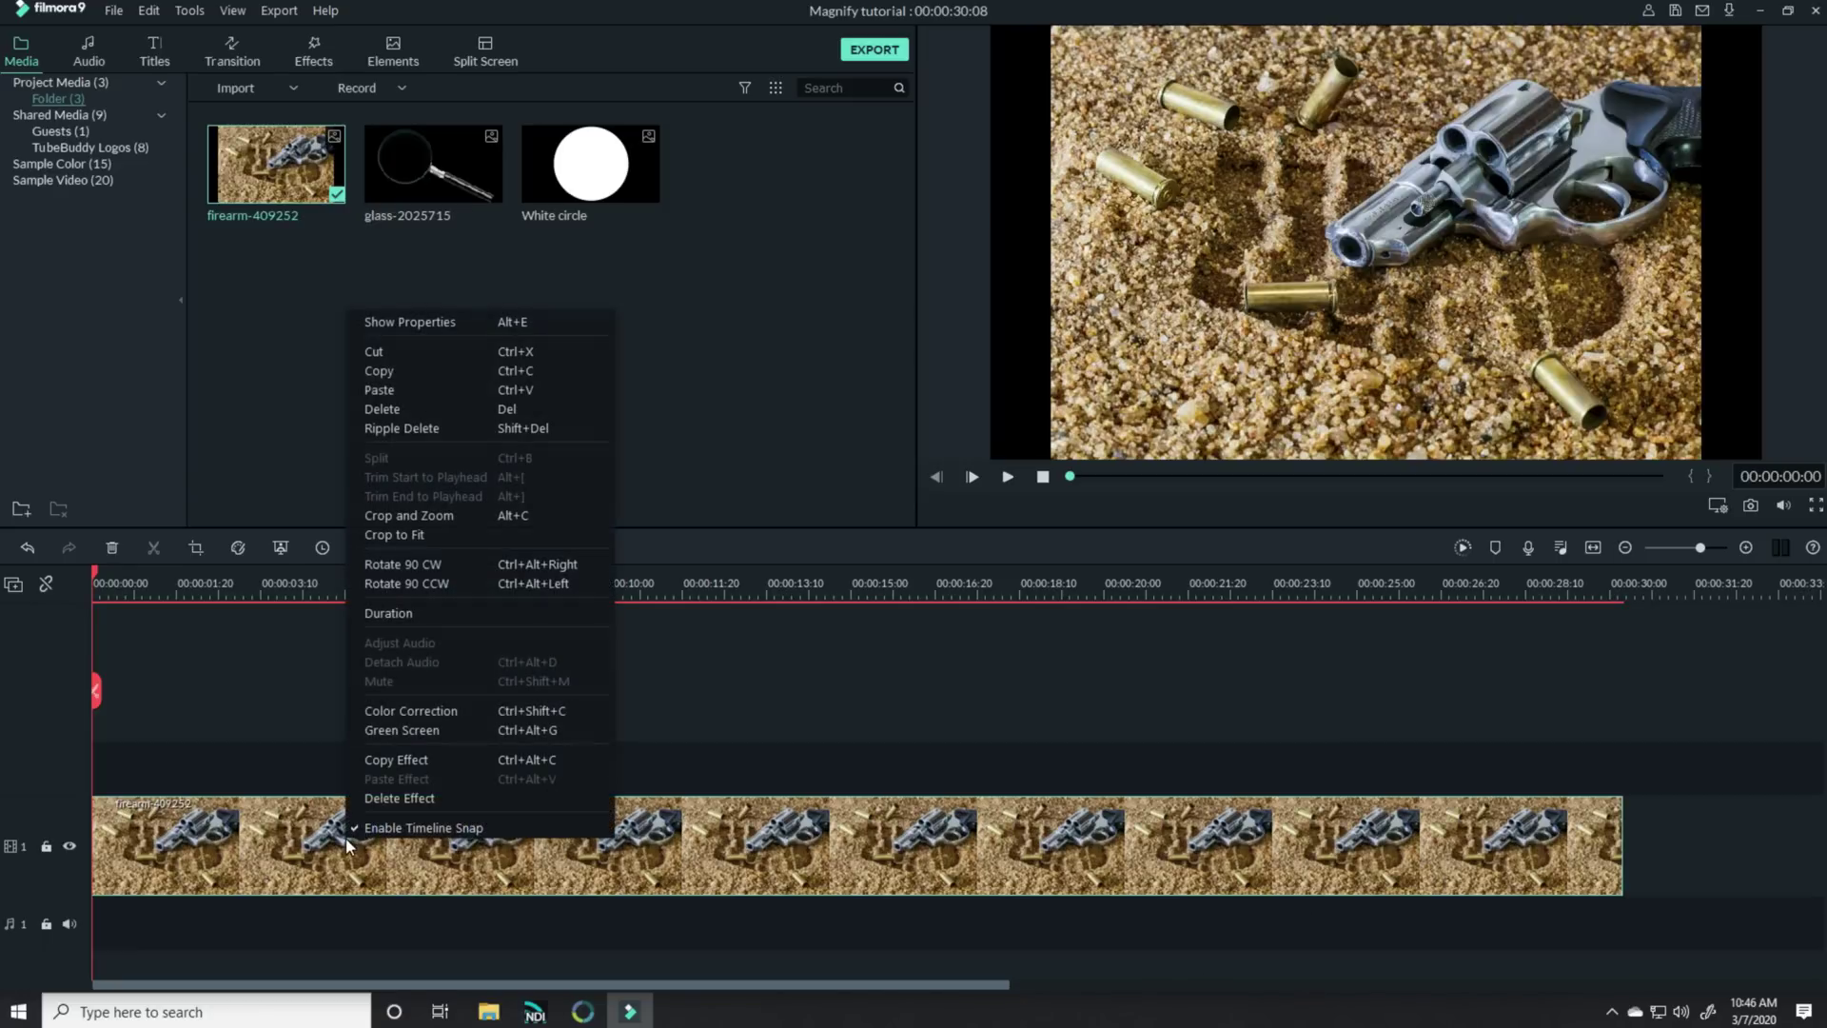
left_click(396, 535)
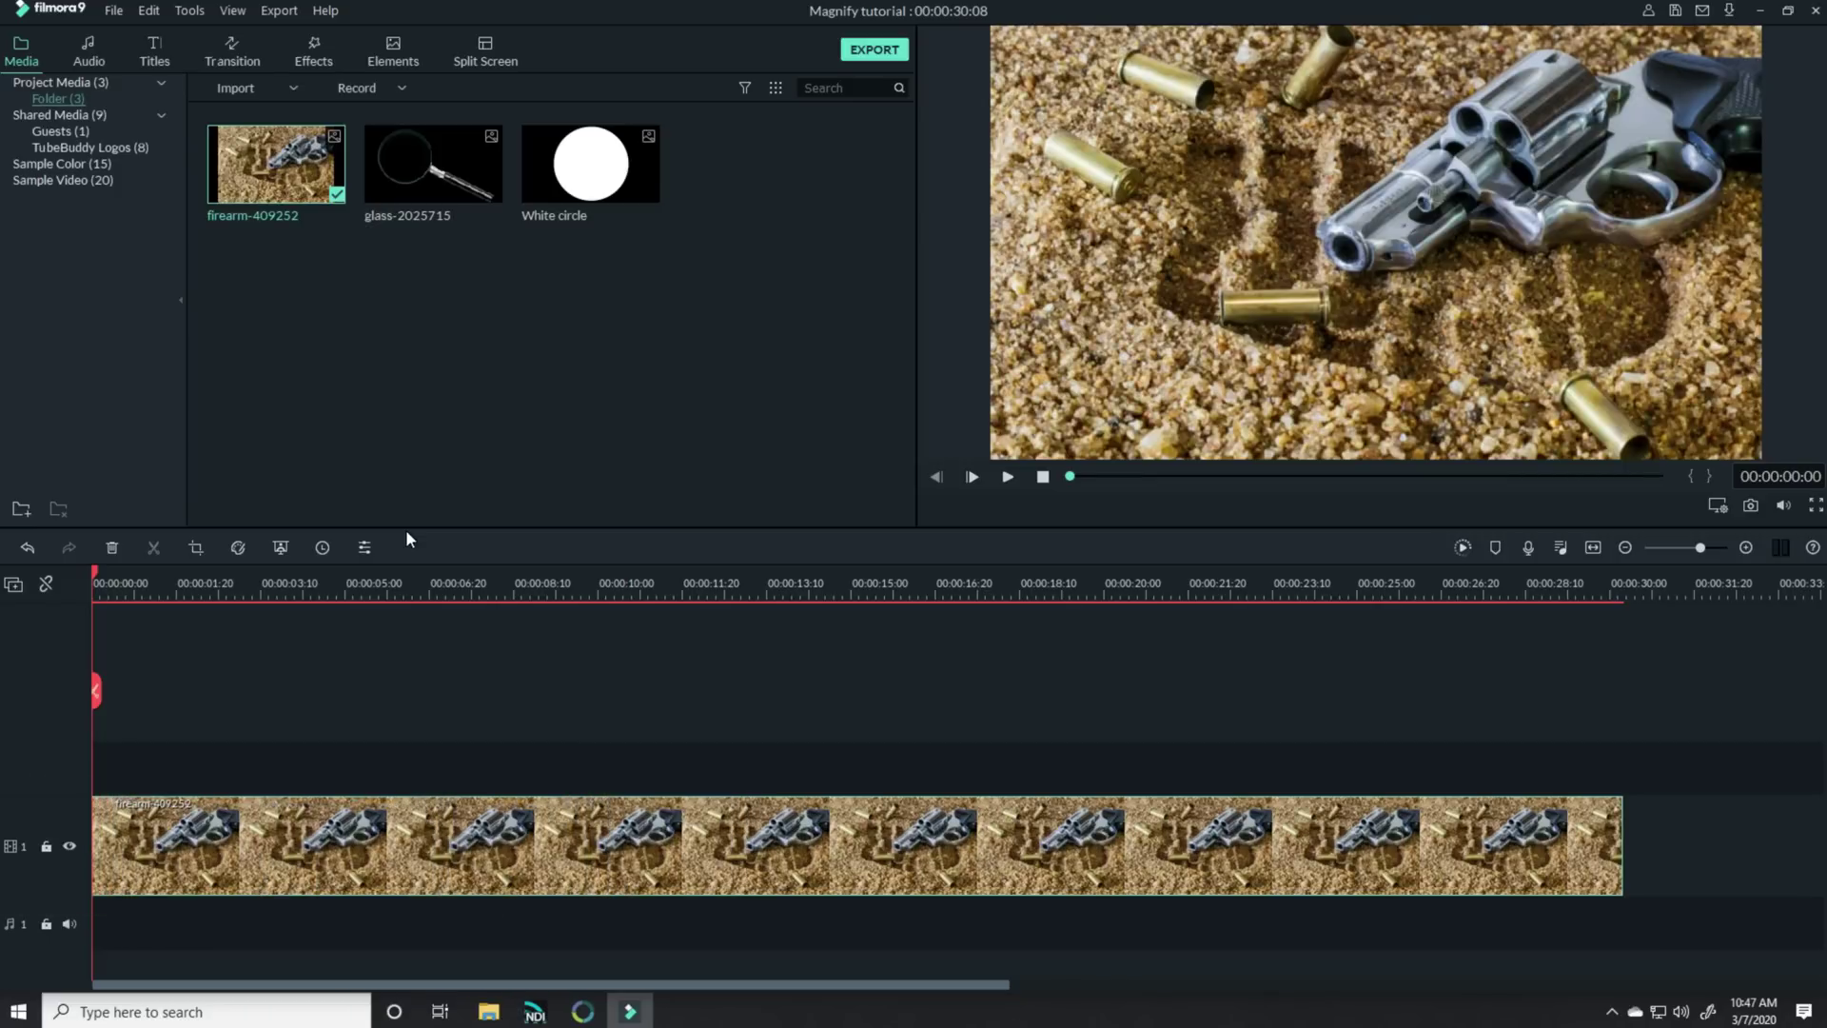
Duplicate the firearm-409252 clip onto a newly added video track 2, starting at the beginning of the timeline
right_click(335, 830)
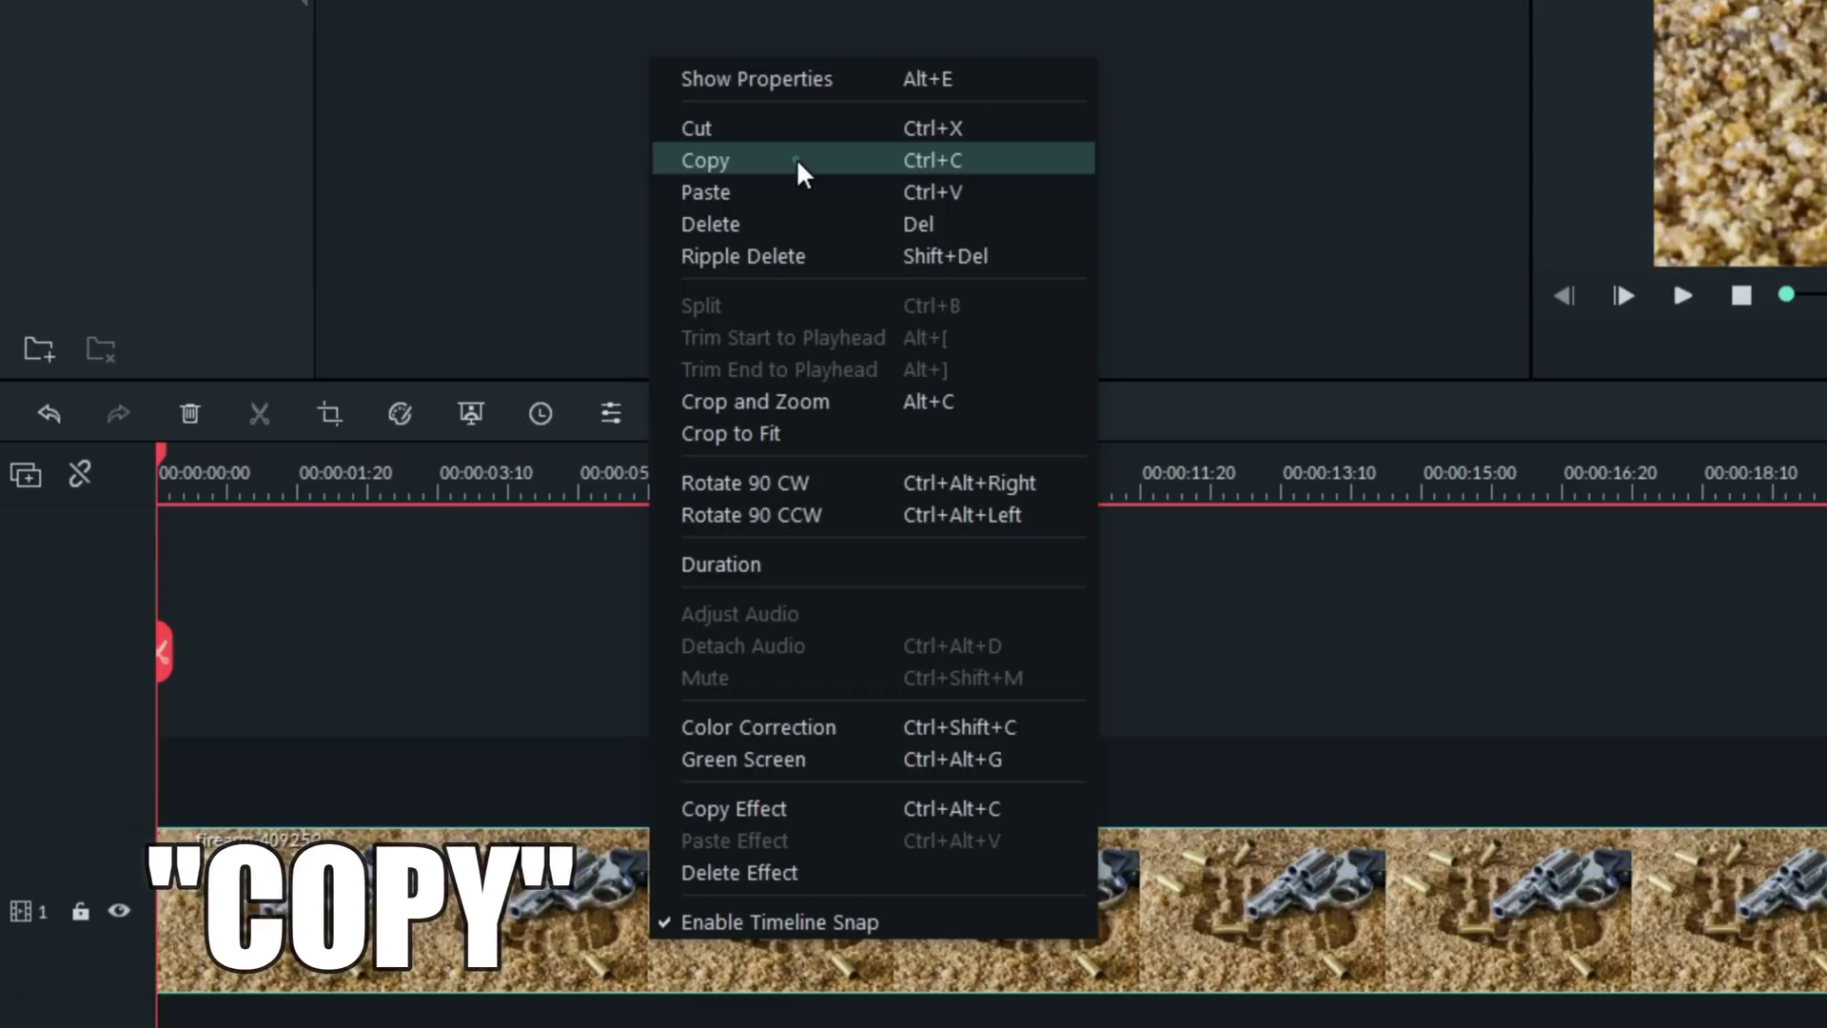
left_click(796, 158)
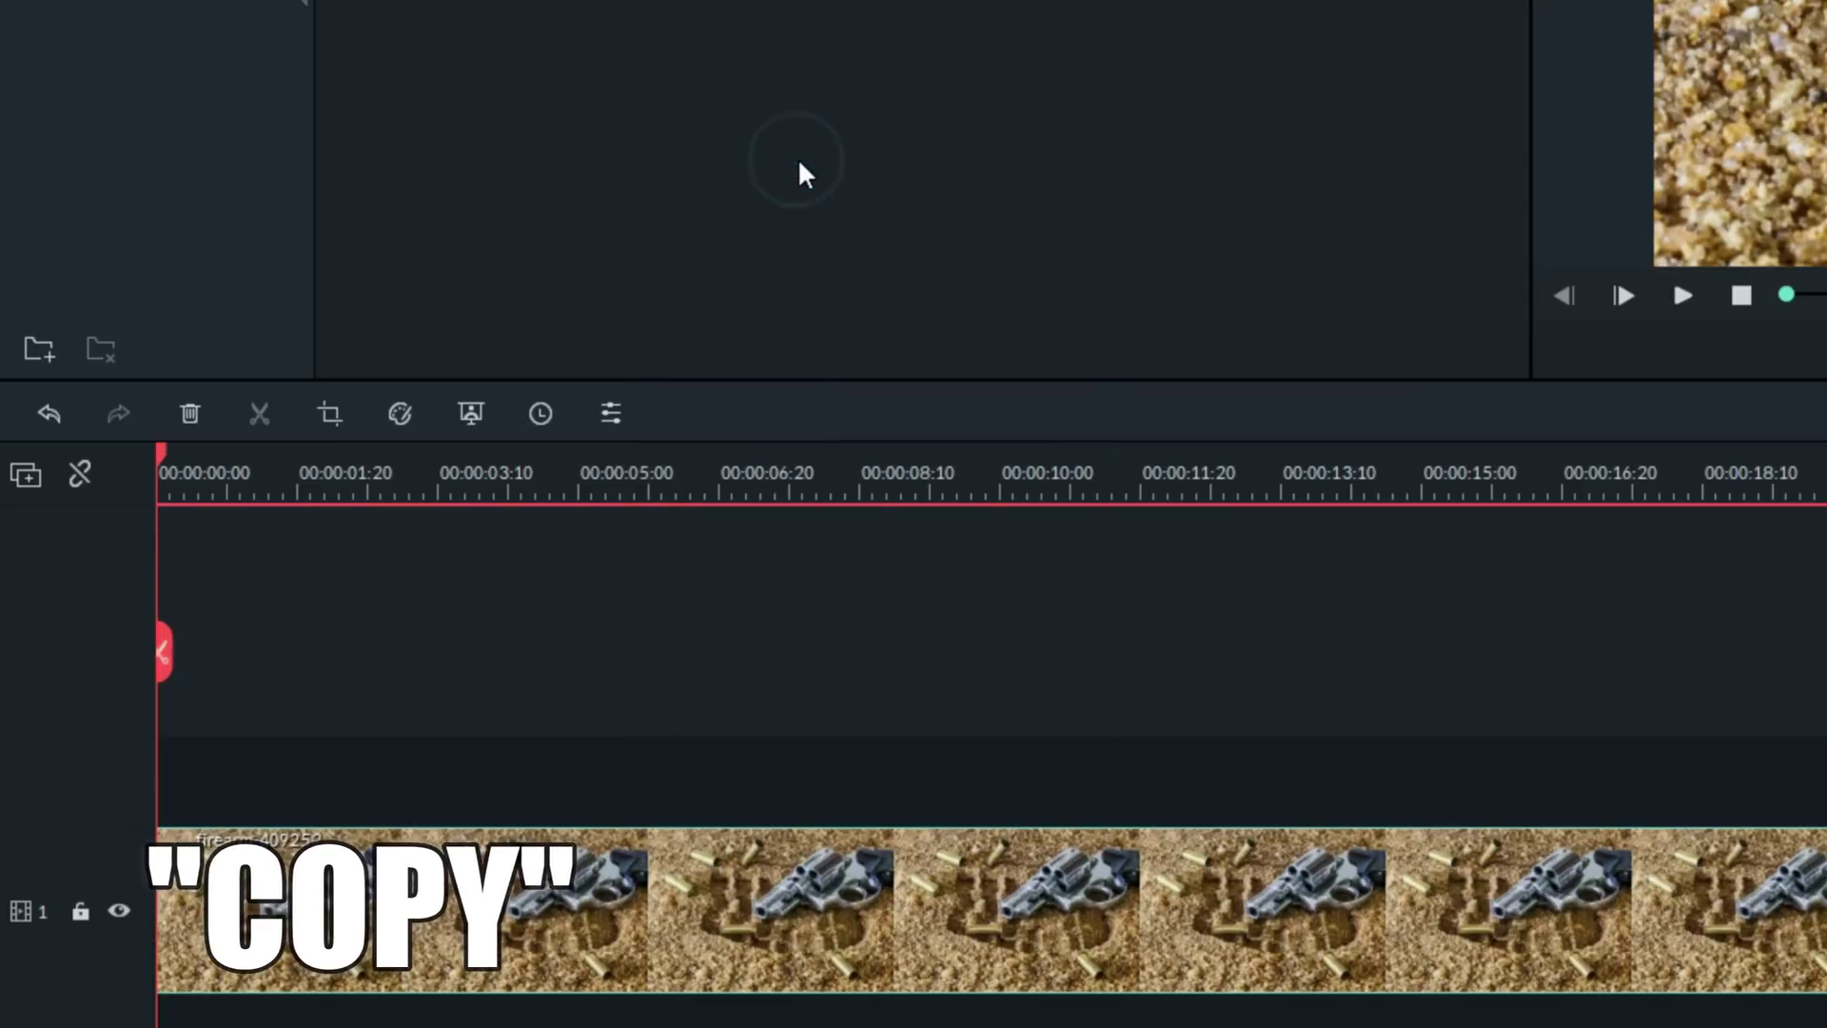
left_click(27, 476)
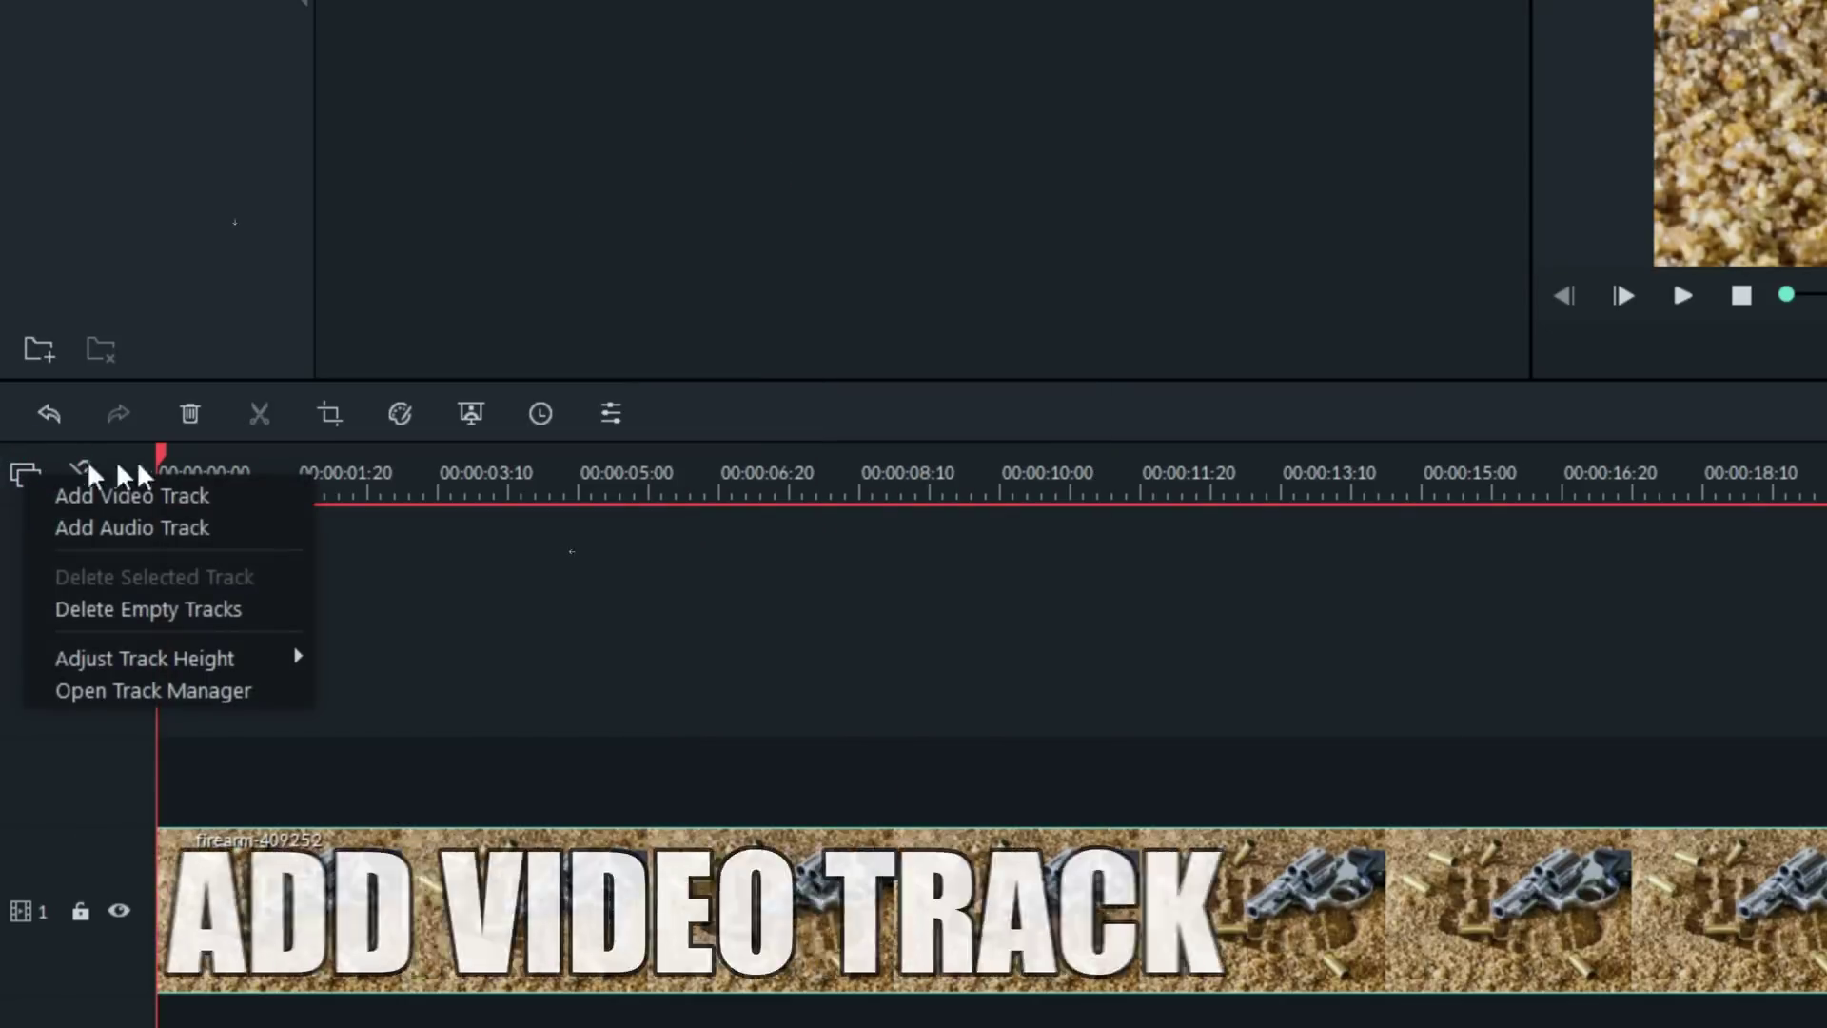
left_click(195, 498)
left_click(83, 808)
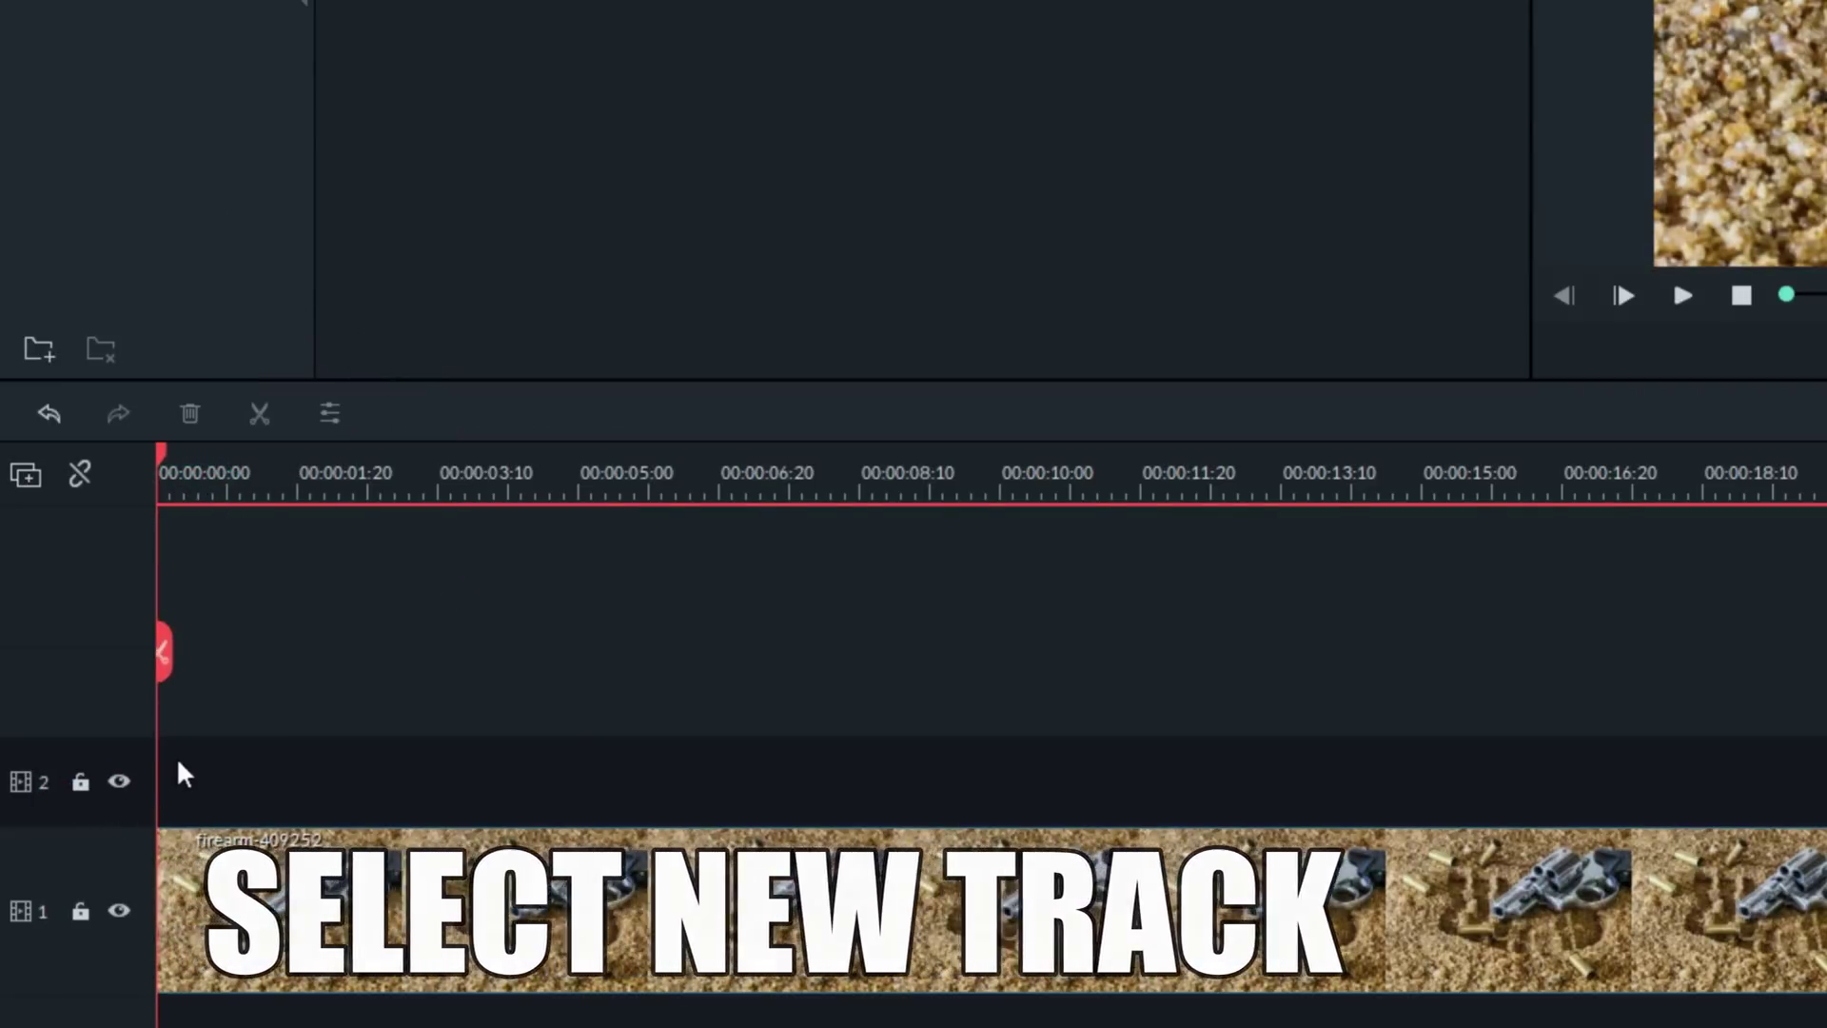
right_click(200, 787)
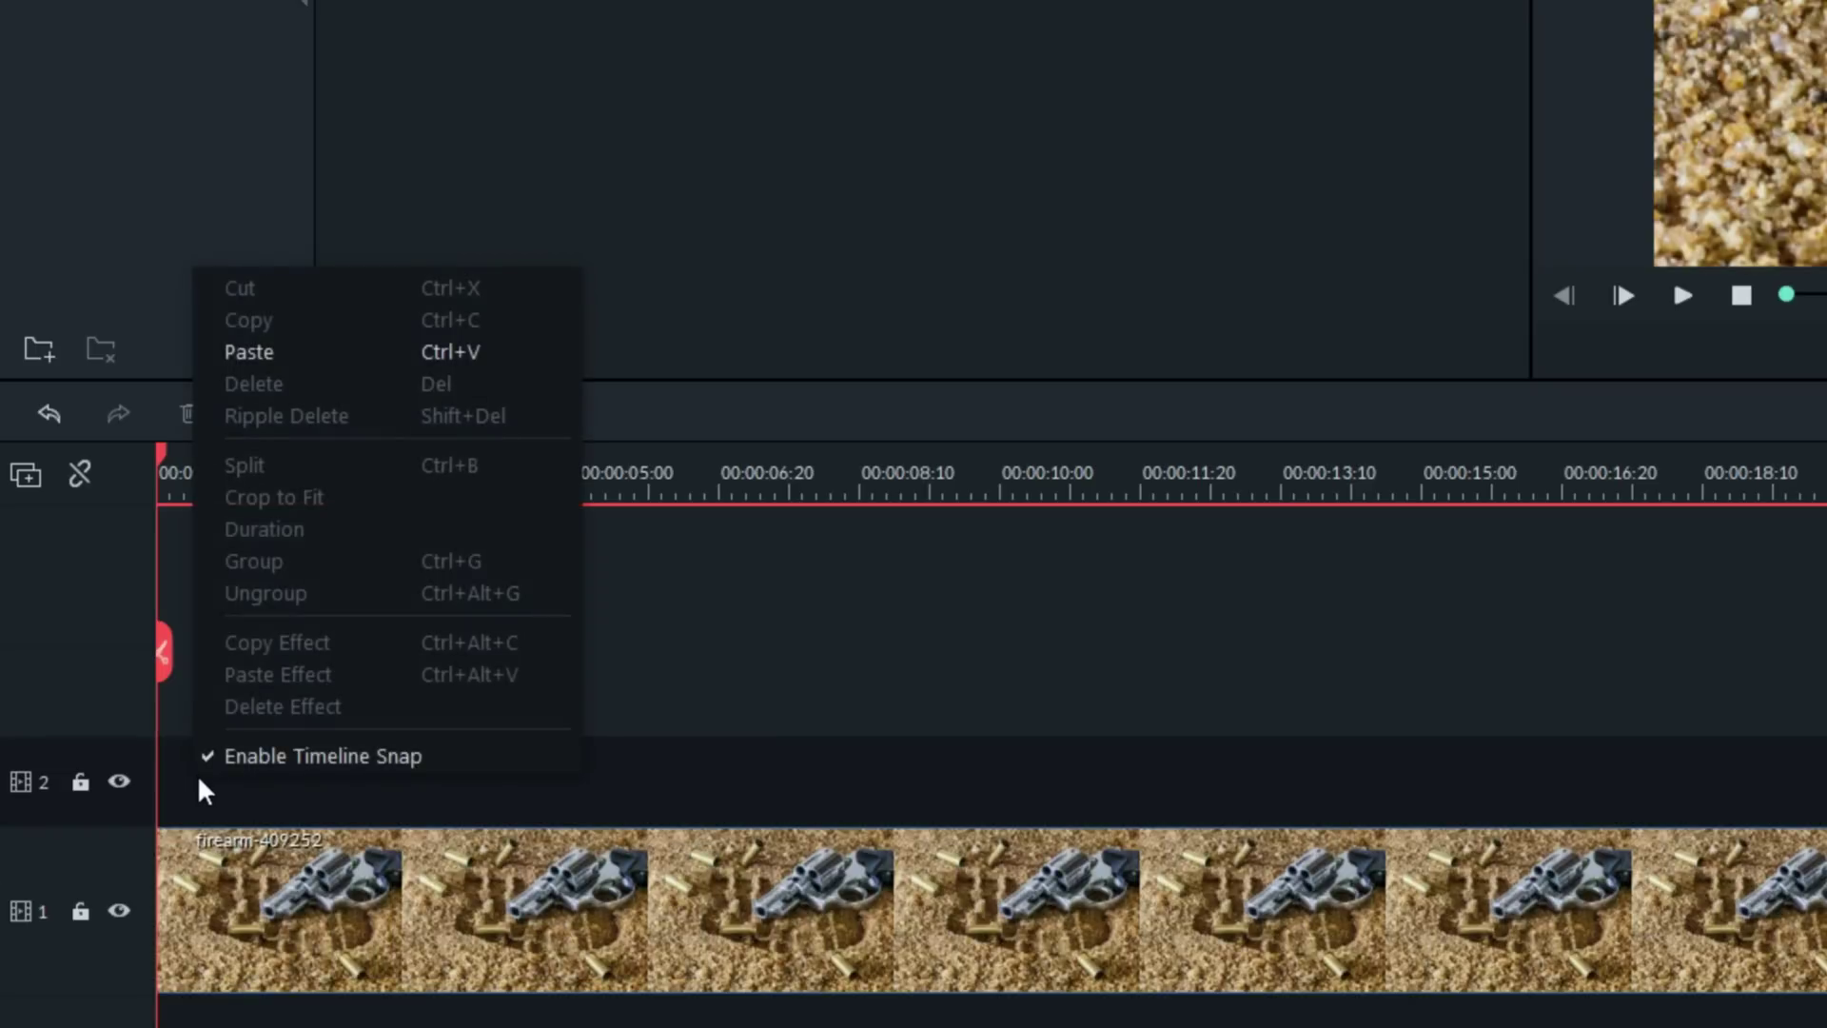
left_click(253, 354)
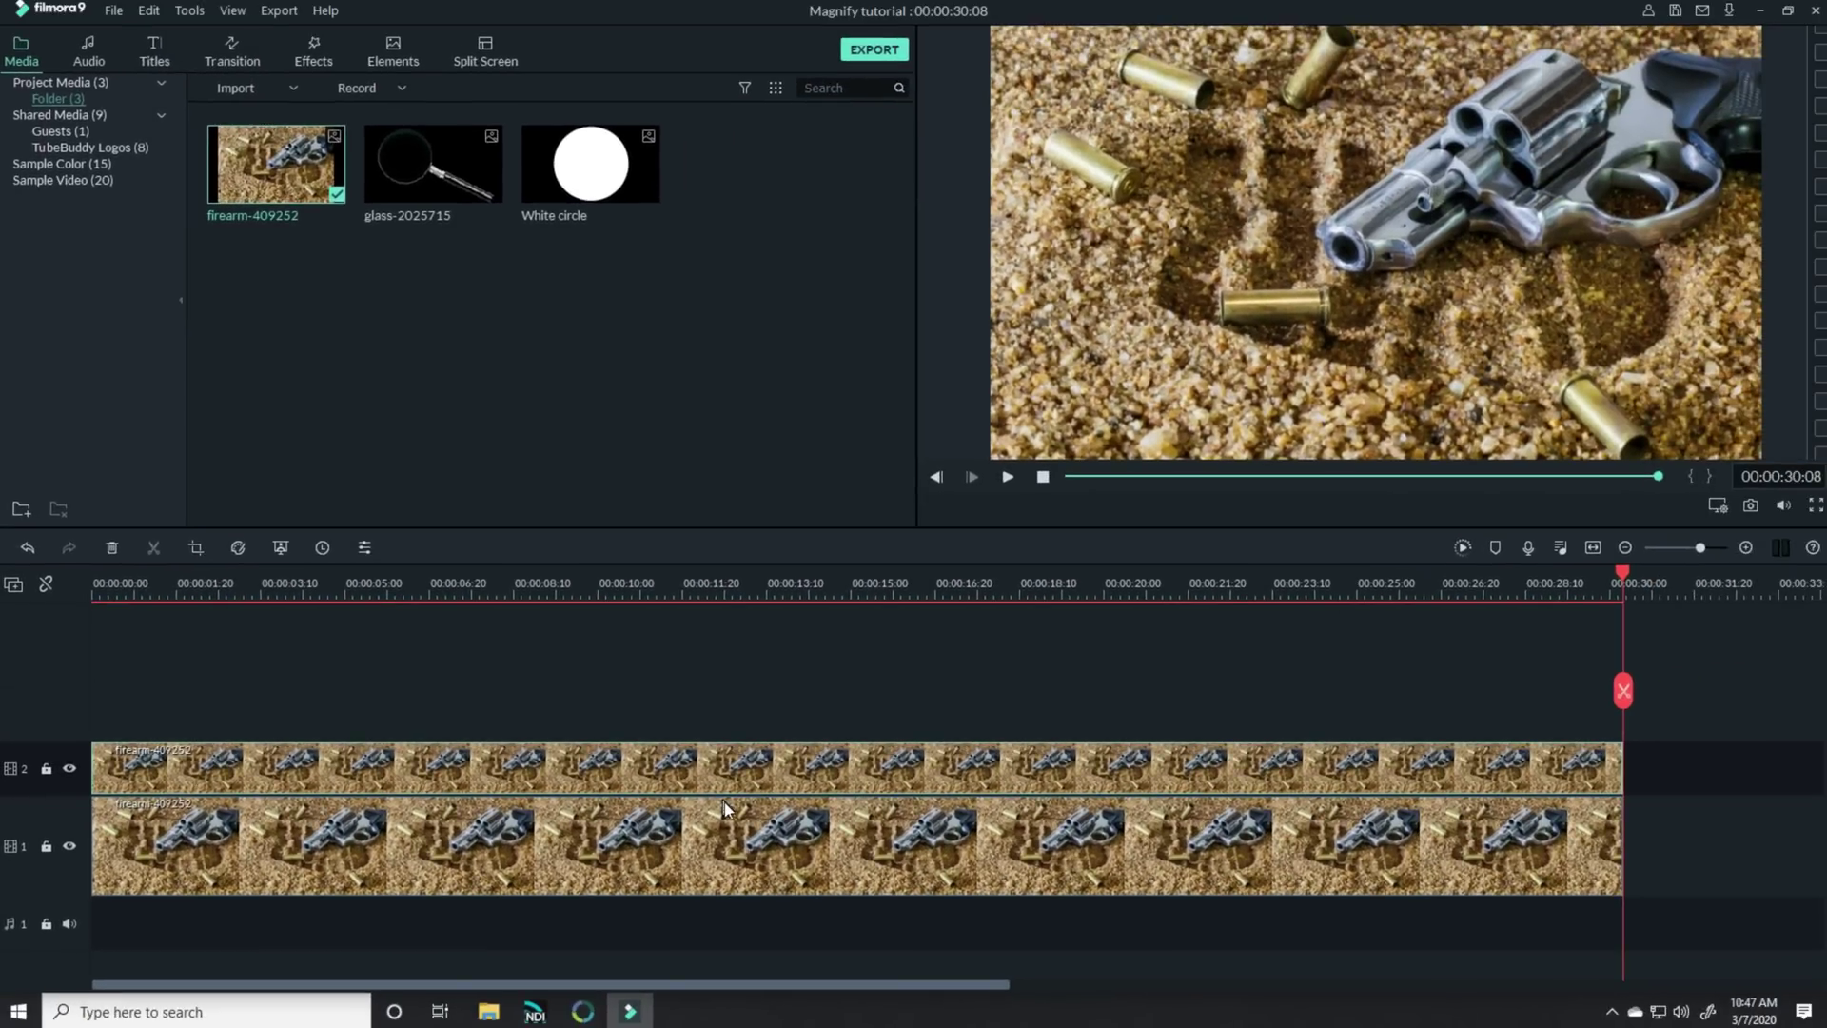
Lock video track 1 and crop the track 2 clip to a 1772 x 1136 area around the casing nearest the gun's muzzle
left_click(47, 846)
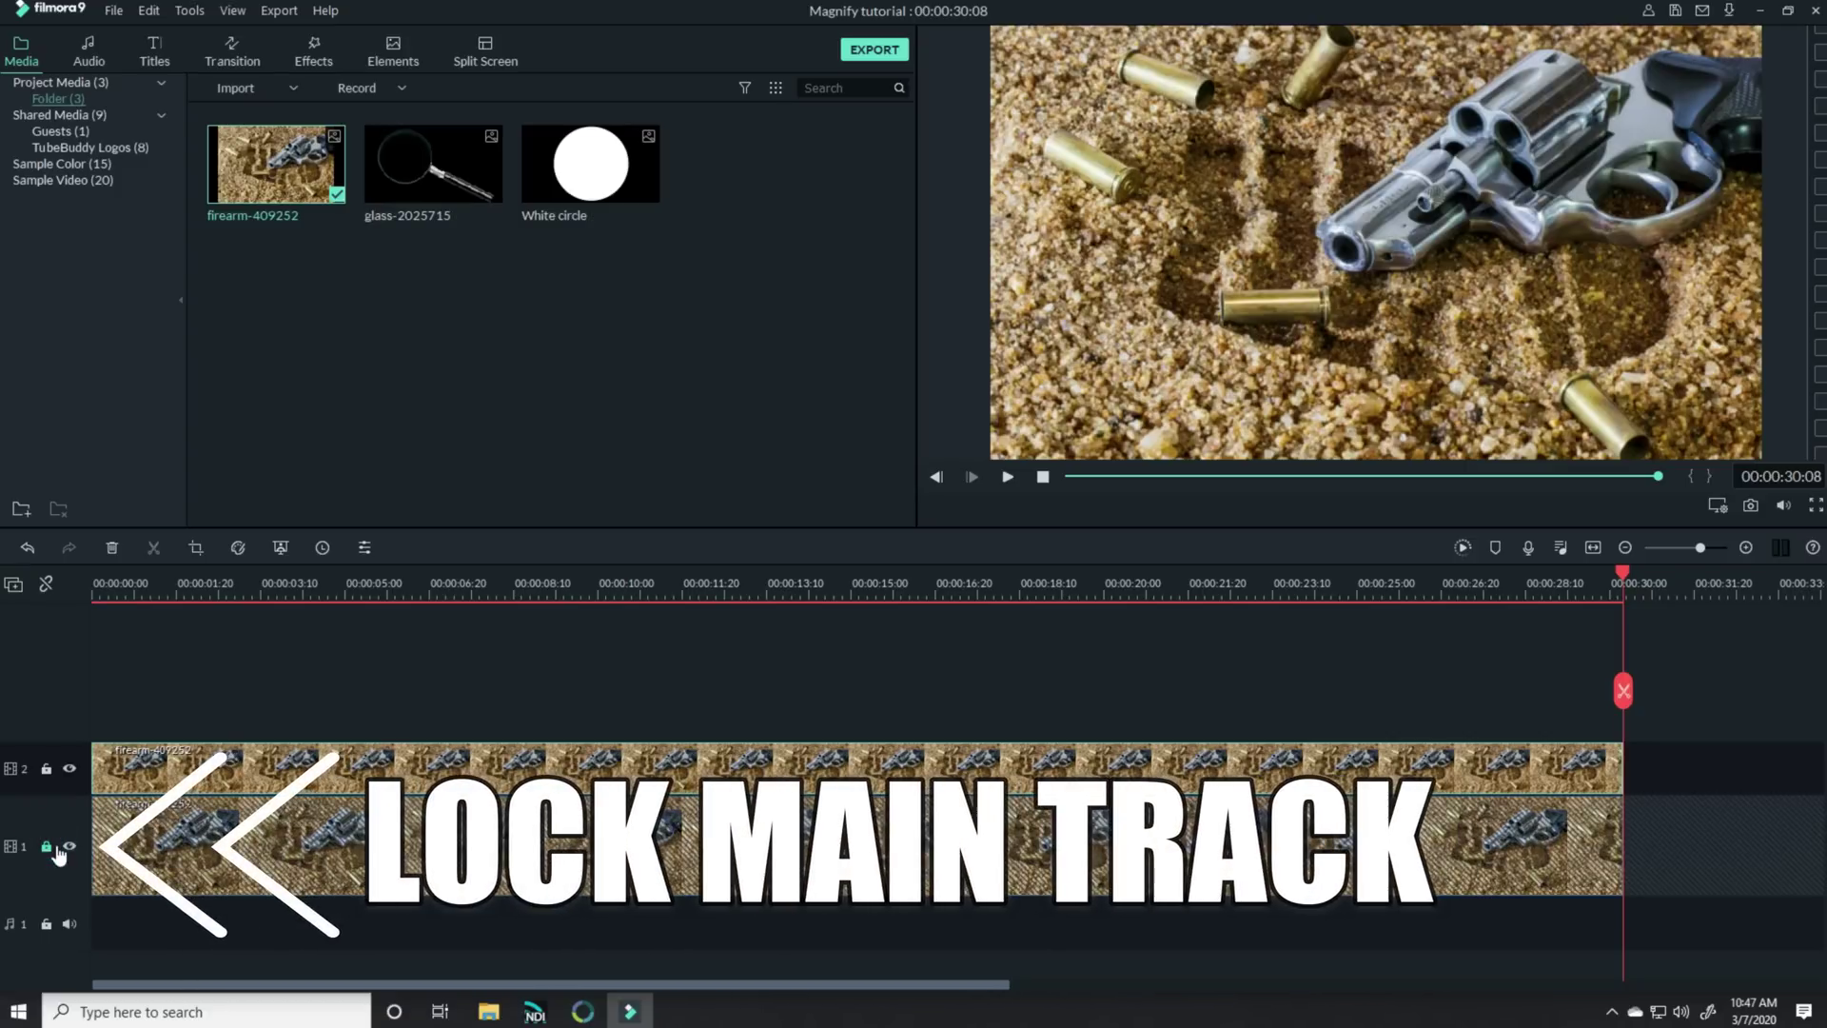
right_click(231, 763)
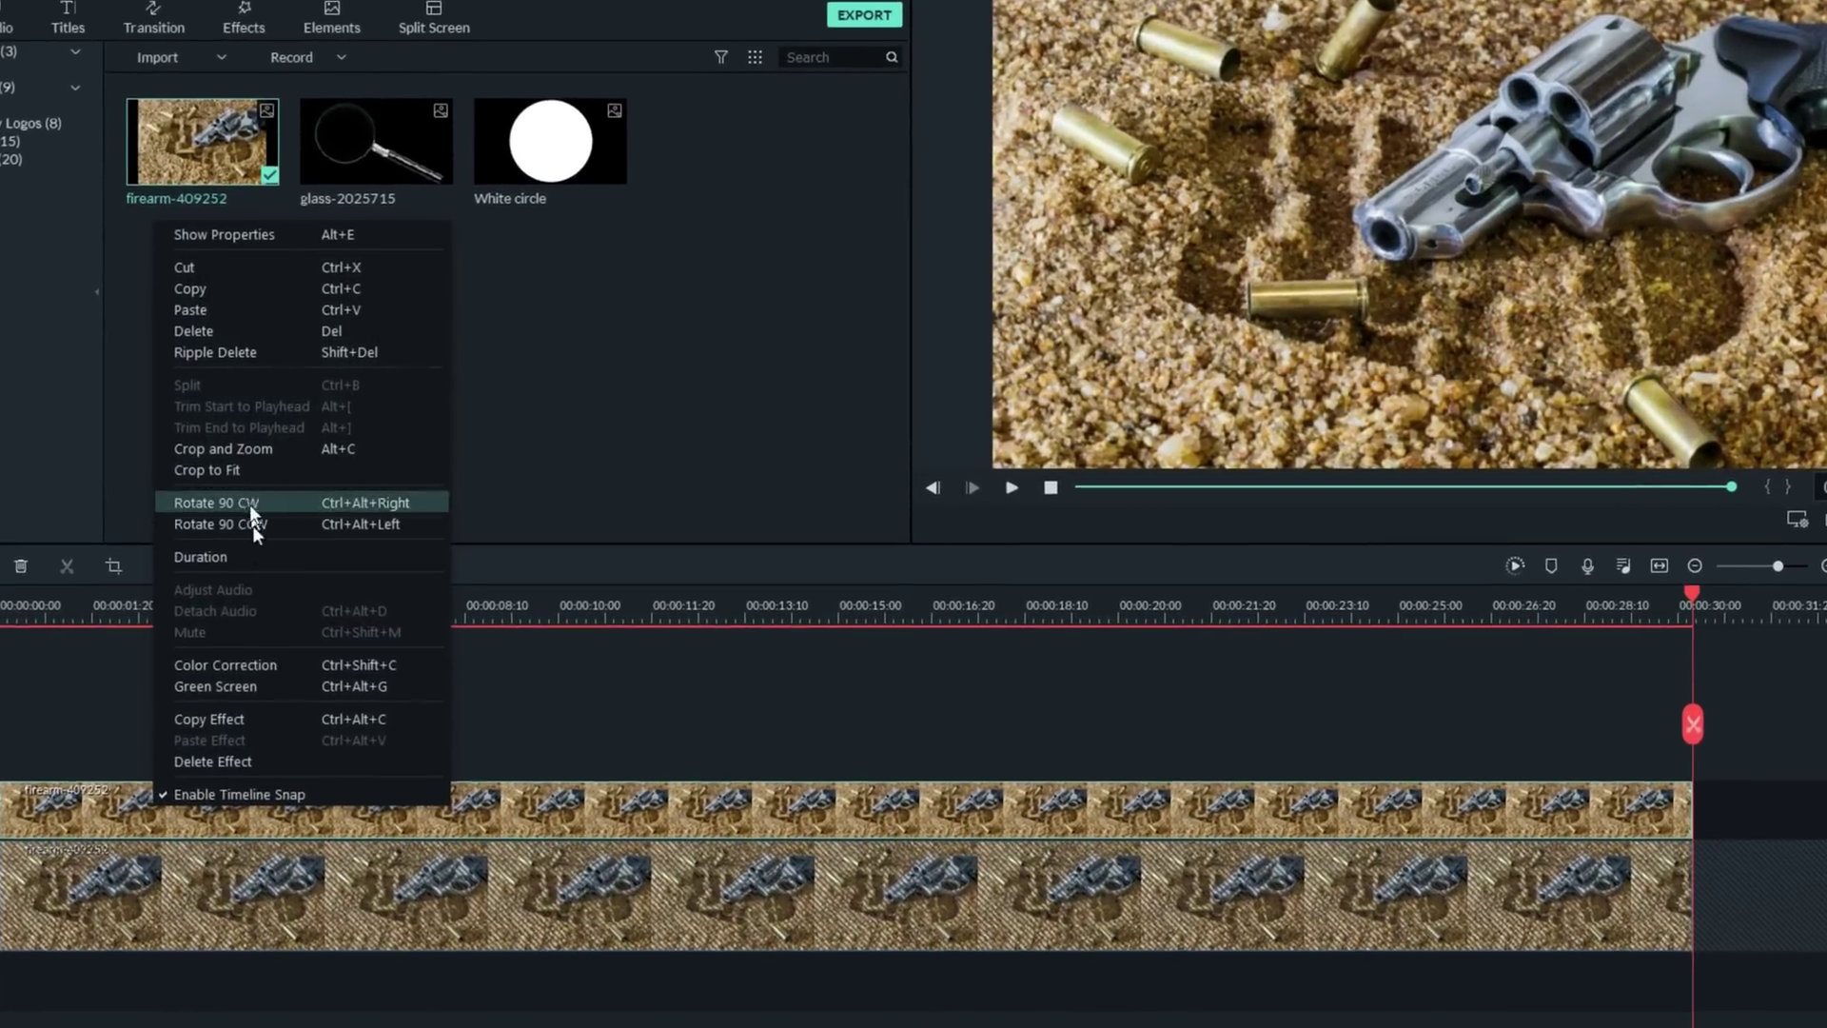
left_click(195, 448)
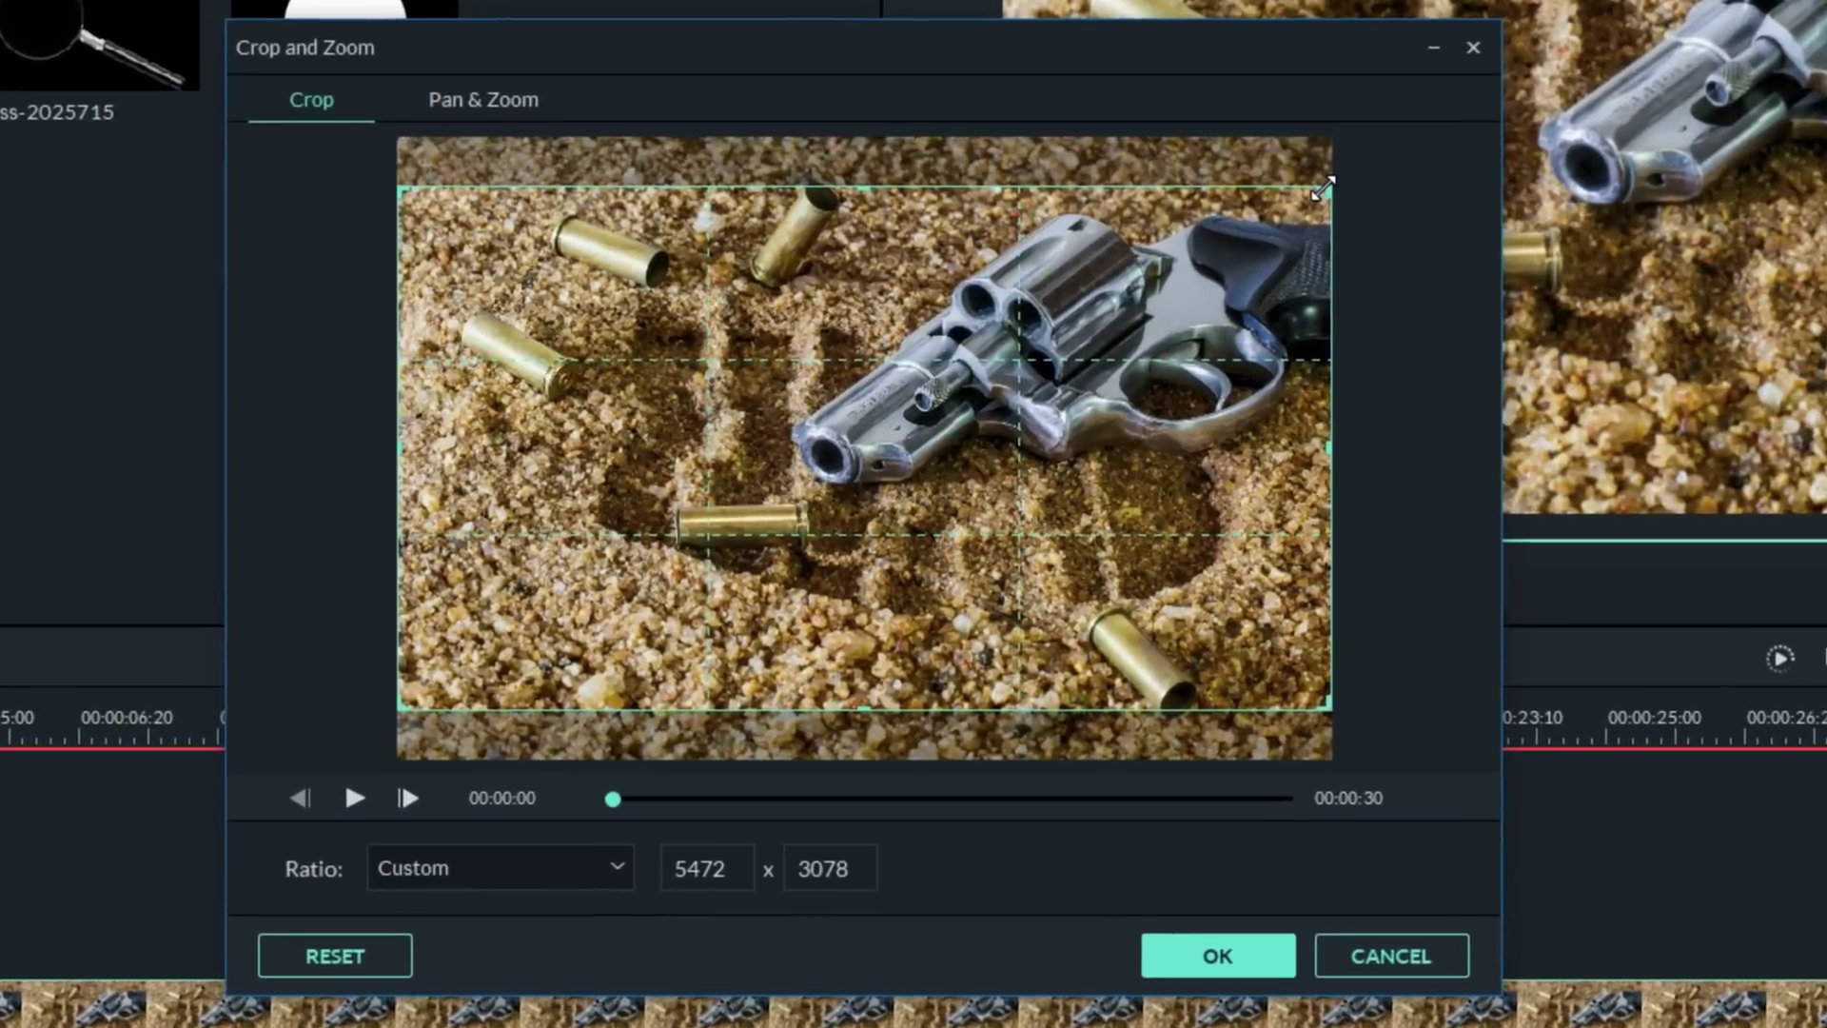
left_click_drag(1322, 188, 696, 521)
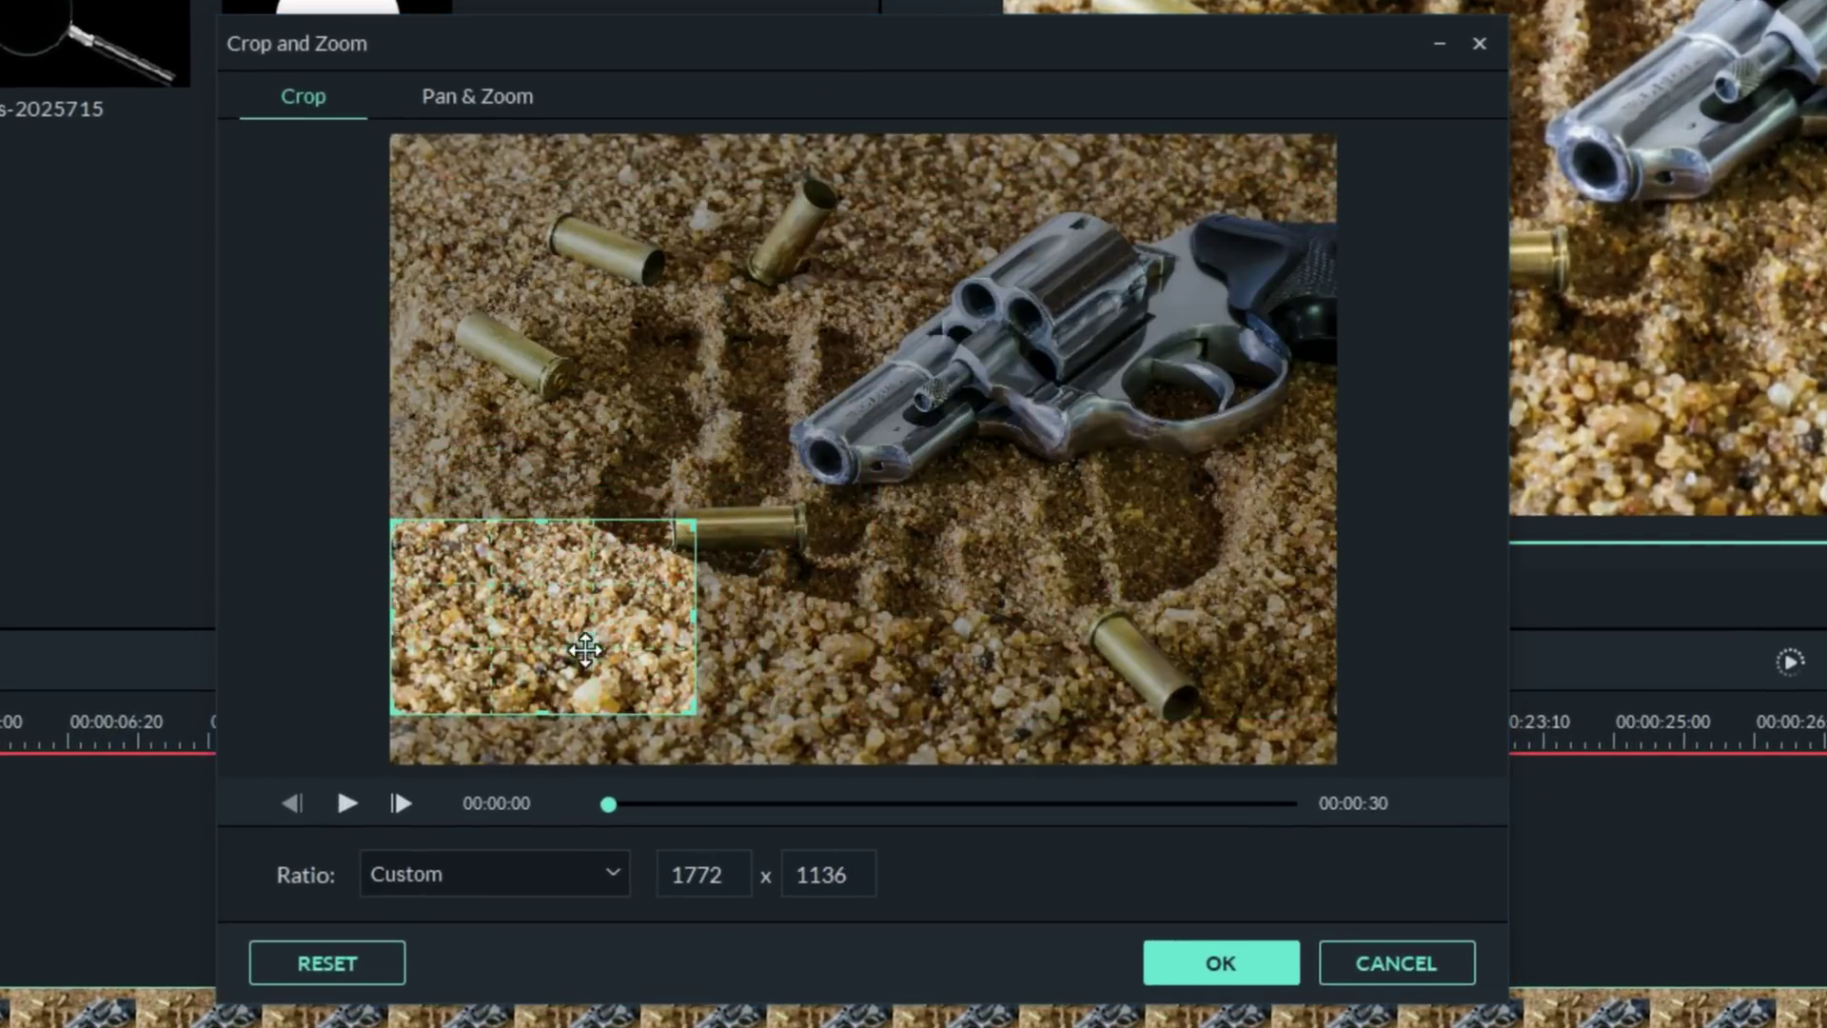
left_click_drag(585, 650, 781, 562)
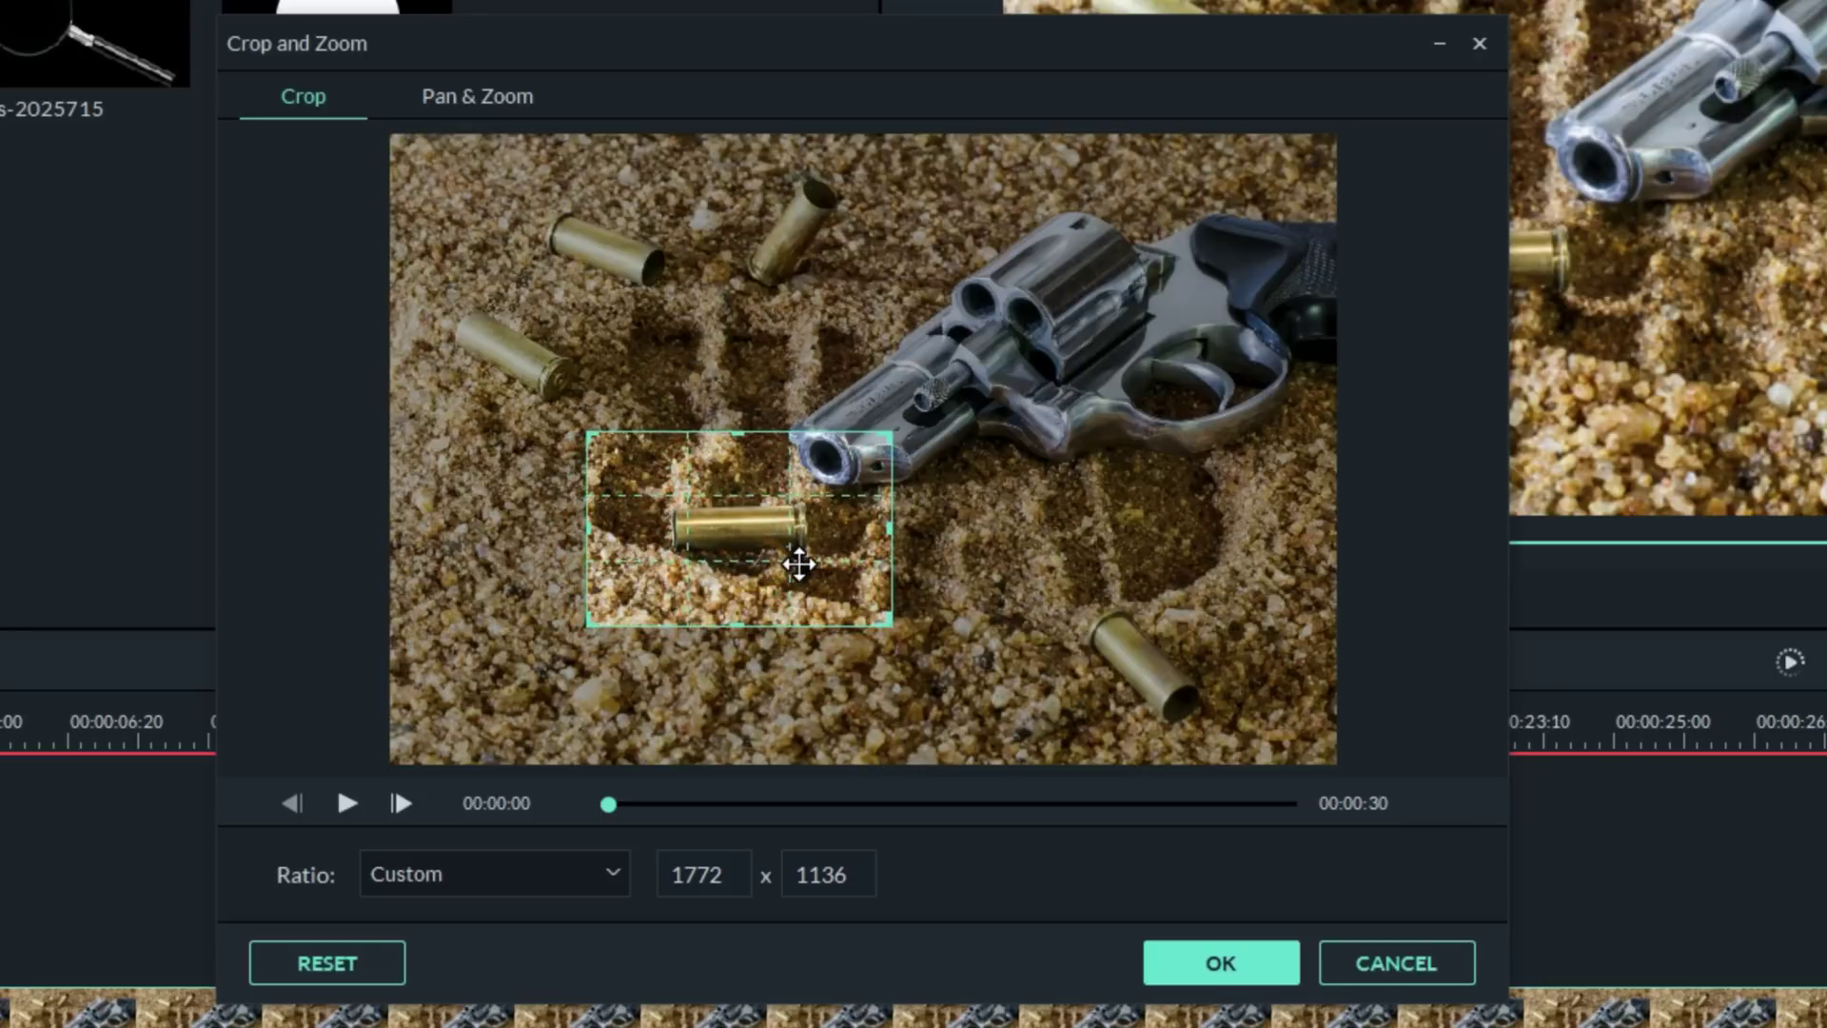
left_click(1180, 966)
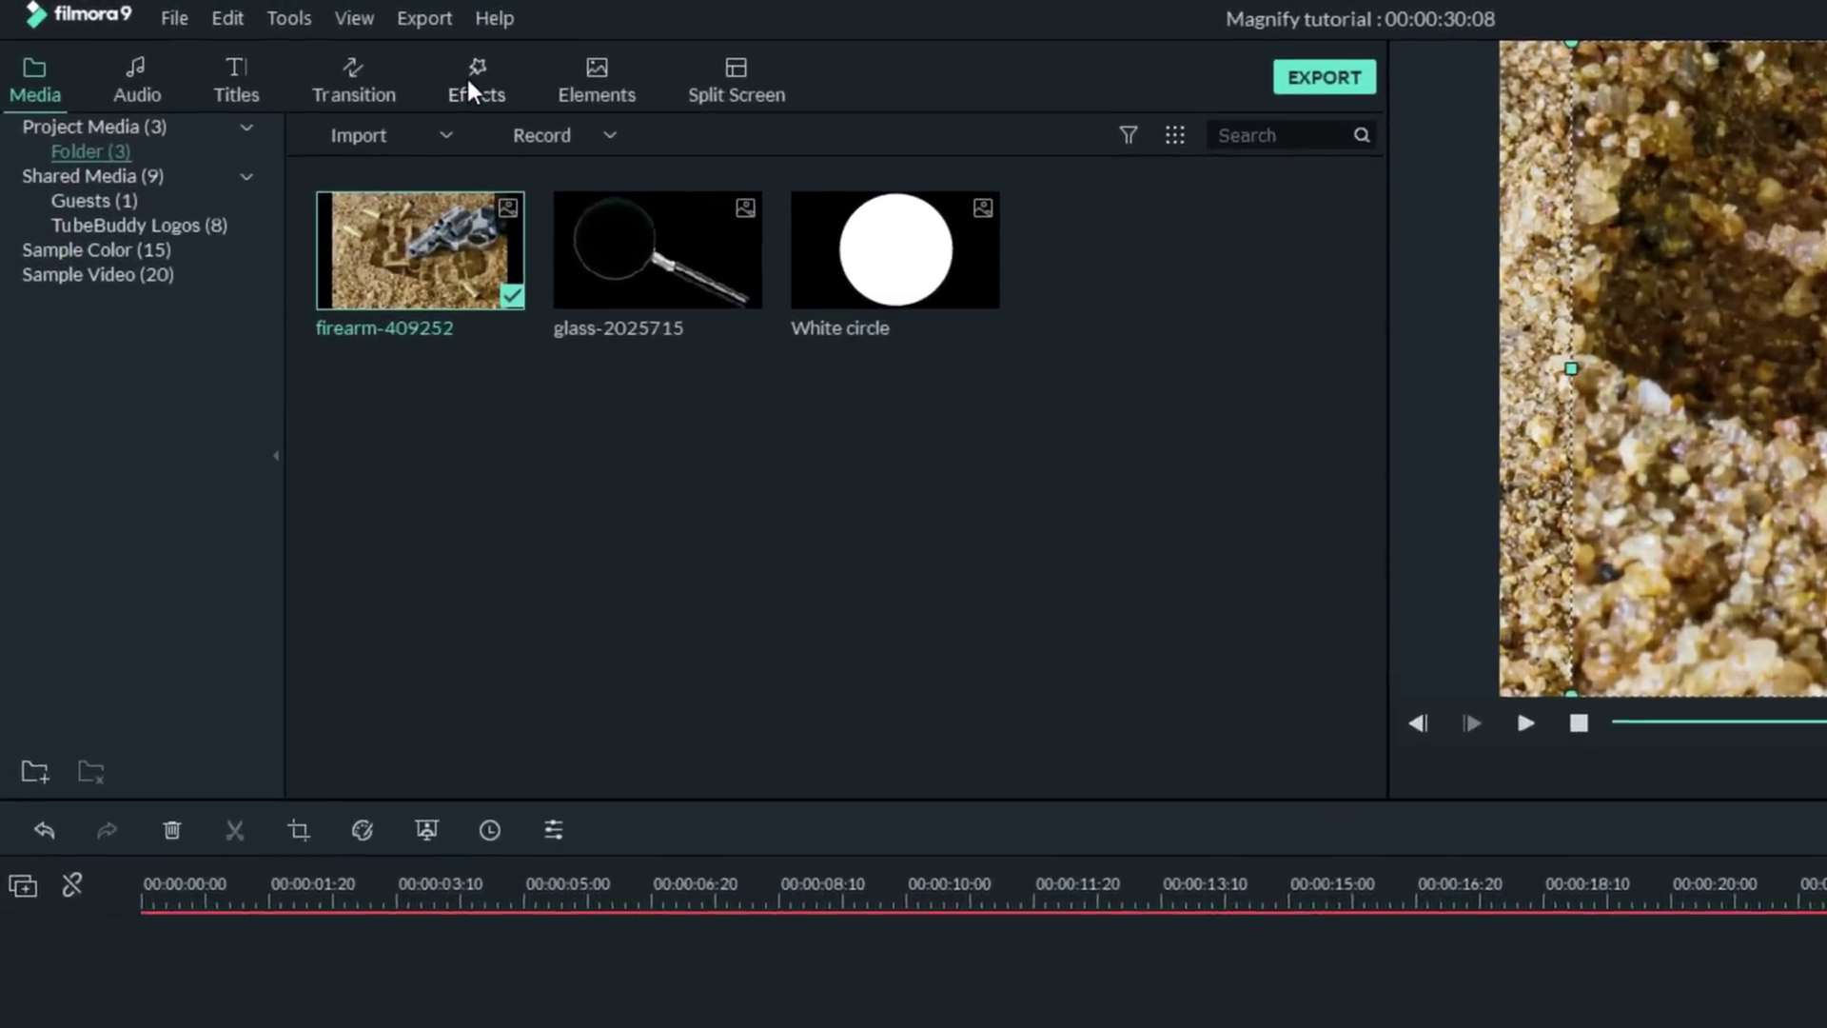
Apply the Image Mask utility effect to the cropped clip on track 2
left_click(470, 76)
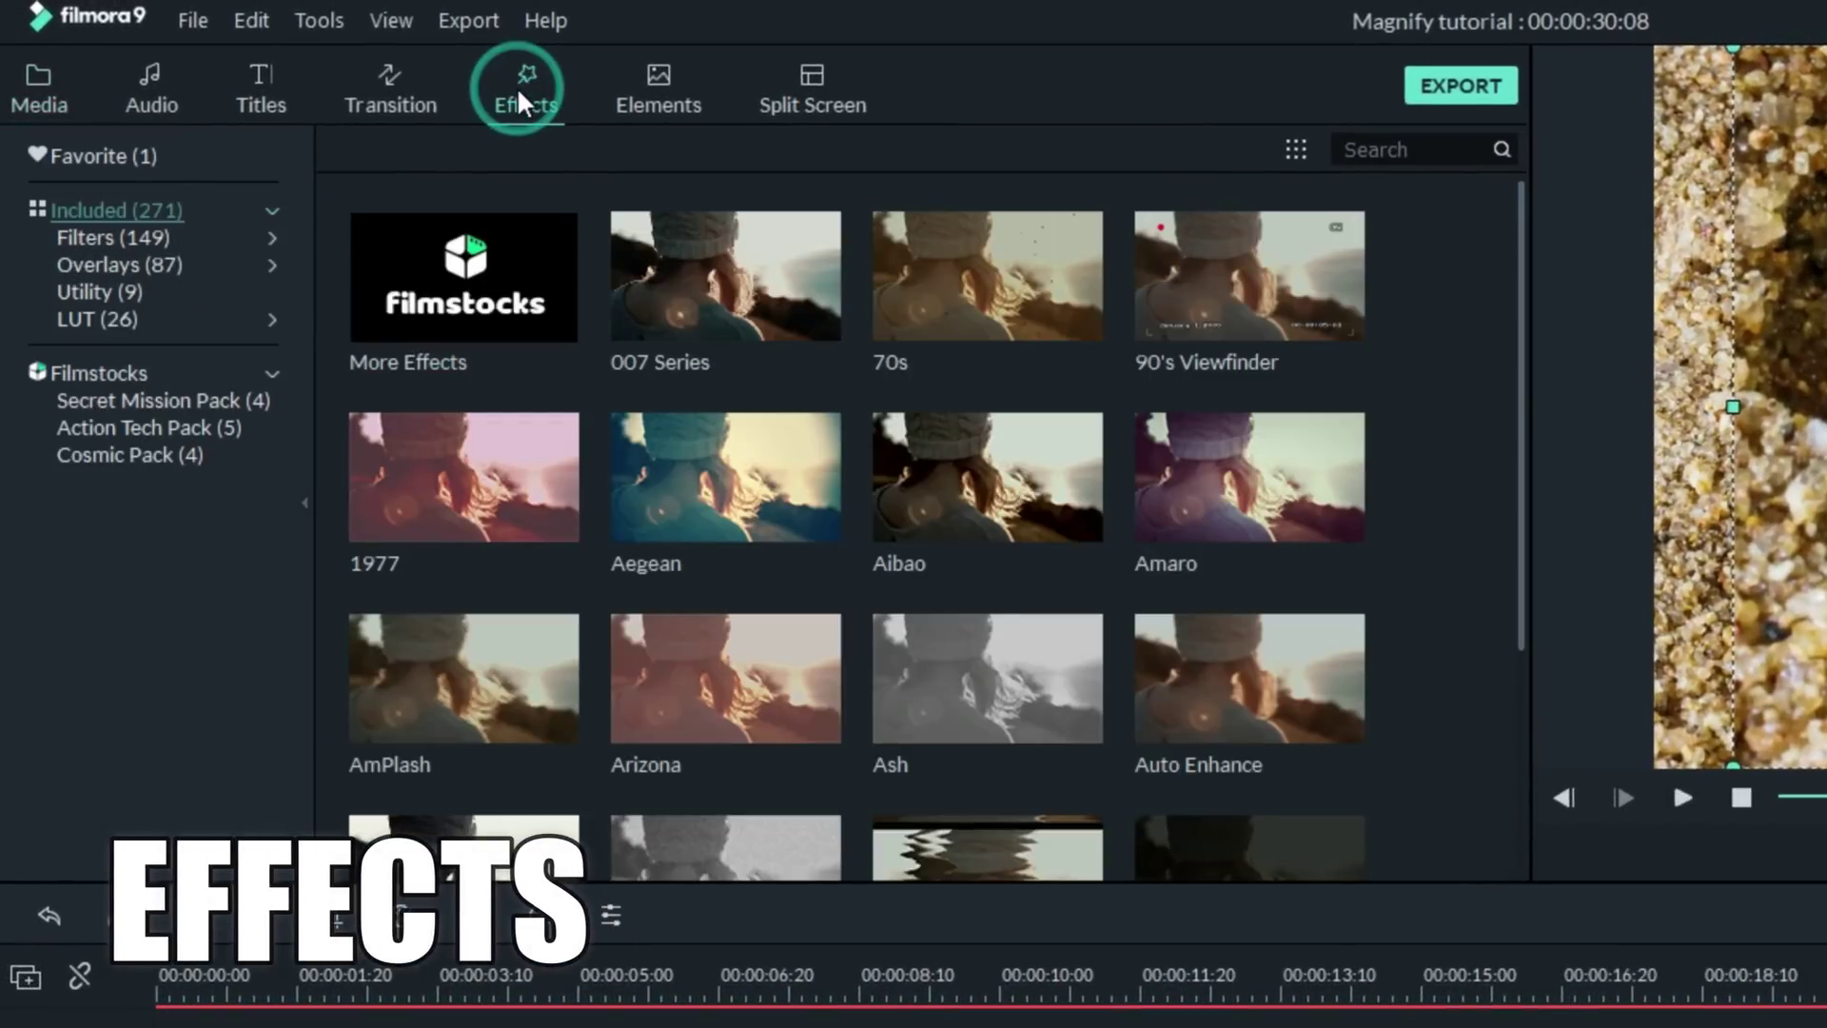
left_click(112, 291)
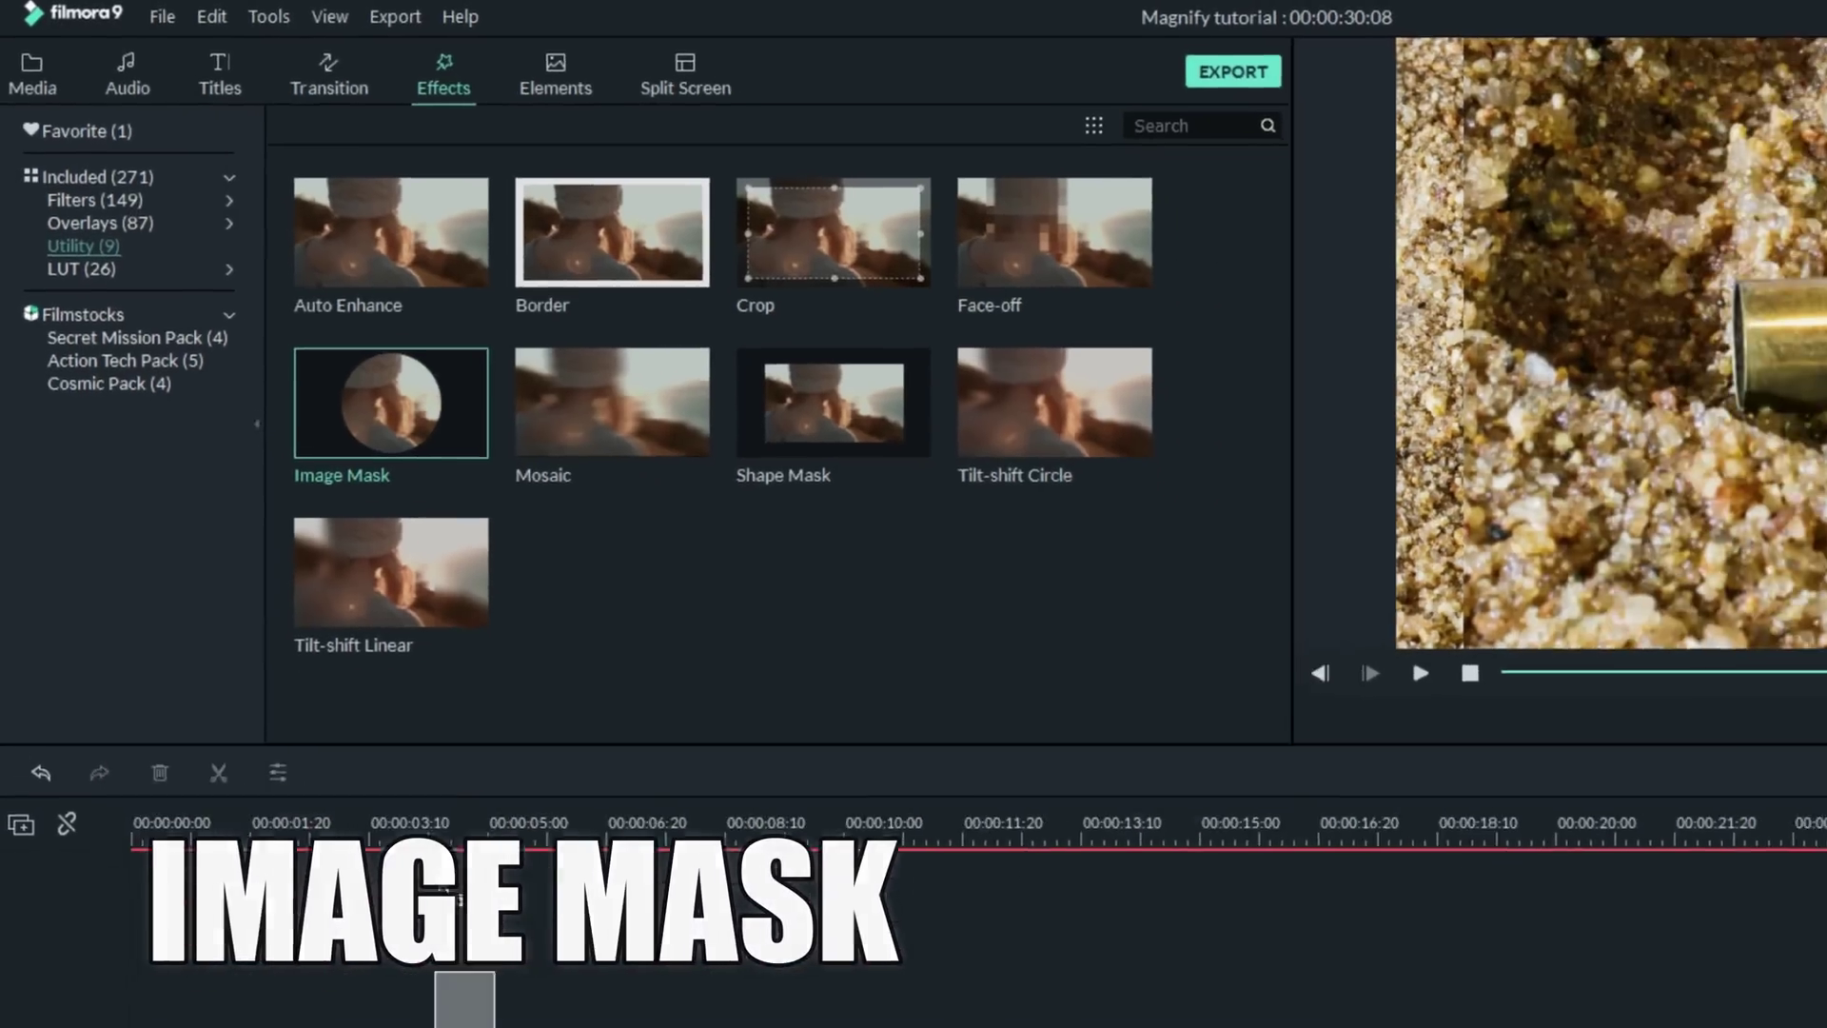
left_click_drag(452, 895, 312, 766)
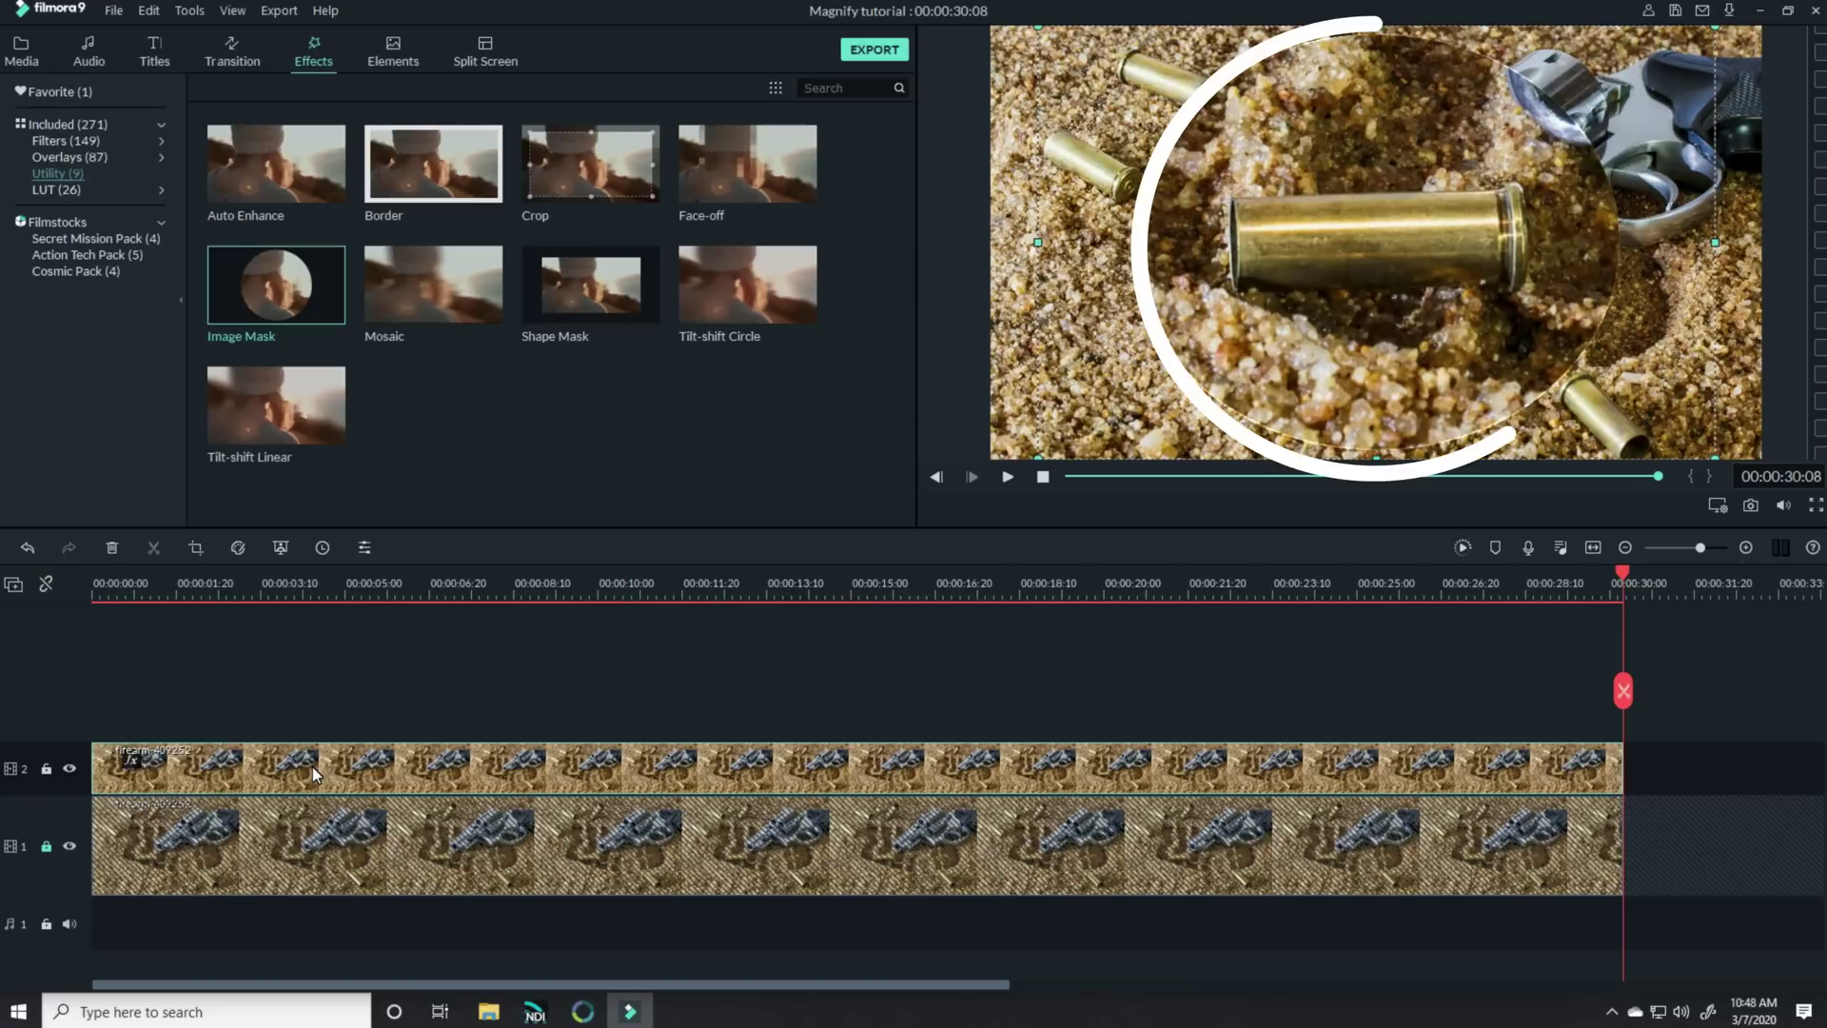
Return the playhead to the start and offset the track 2 clip's circular image mask to X 13 and Y 6
key("Home")
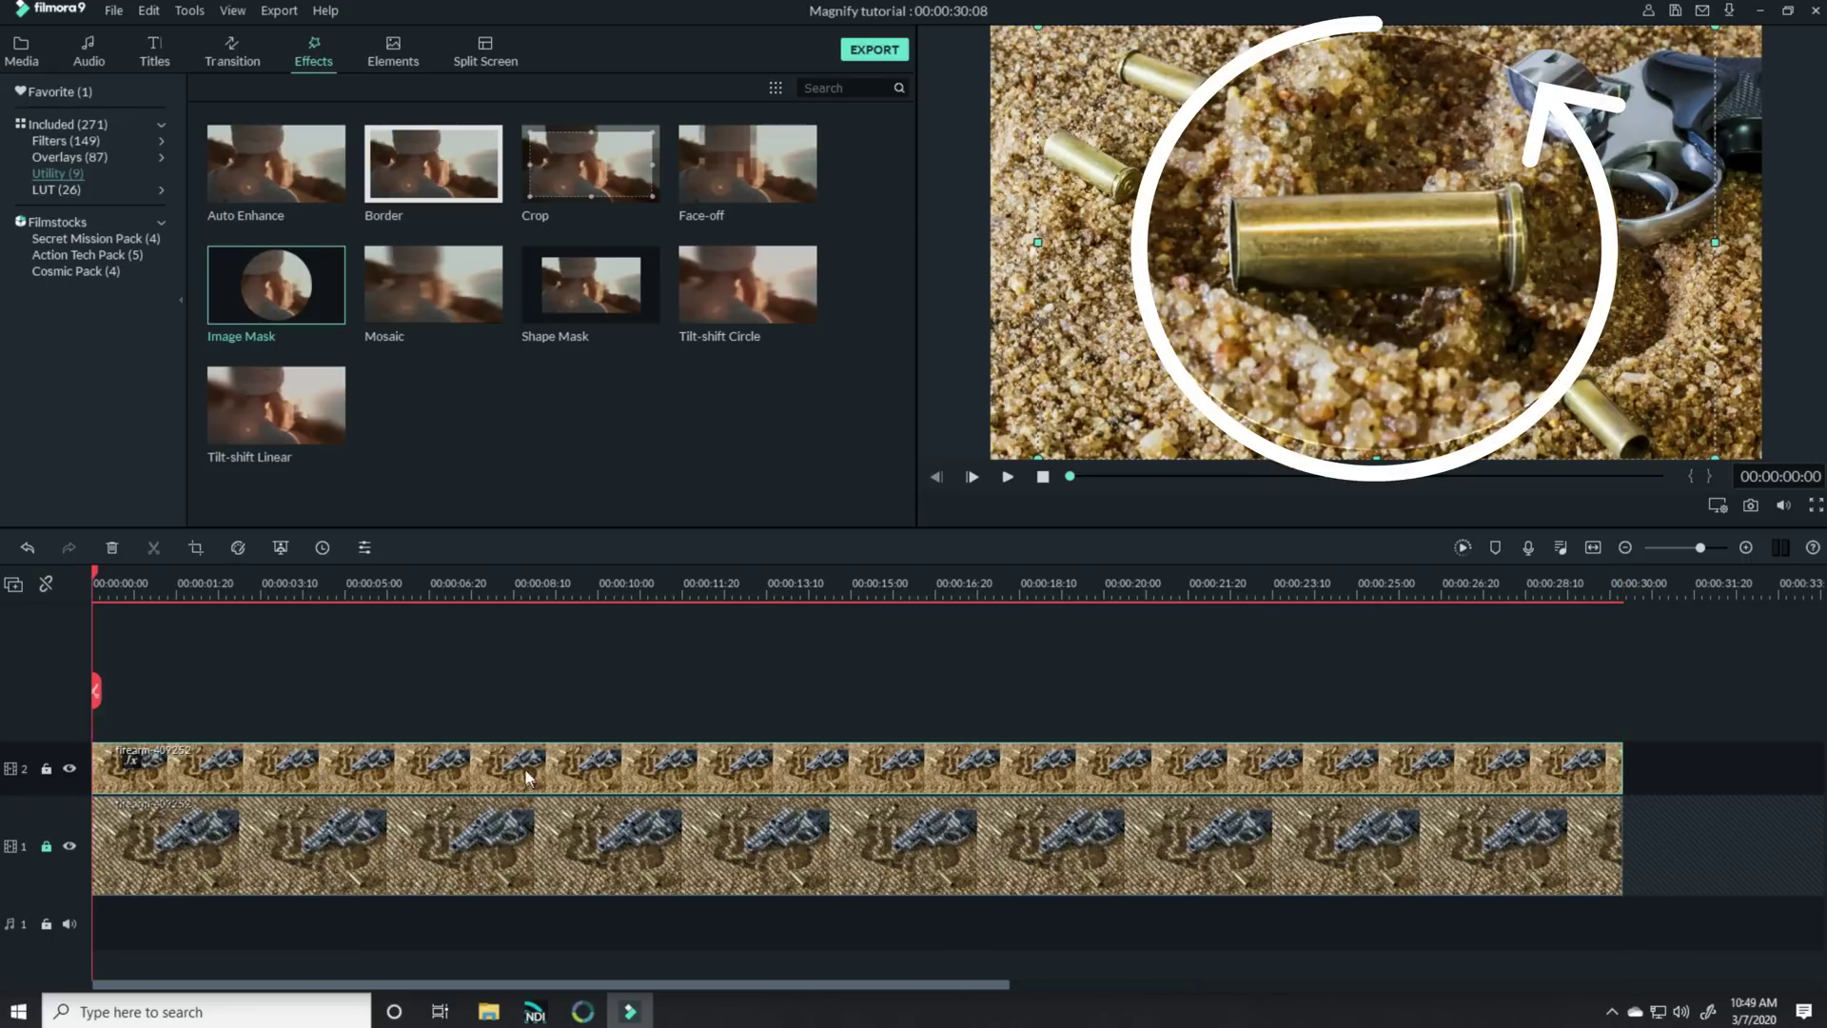
double_click(417, 771)
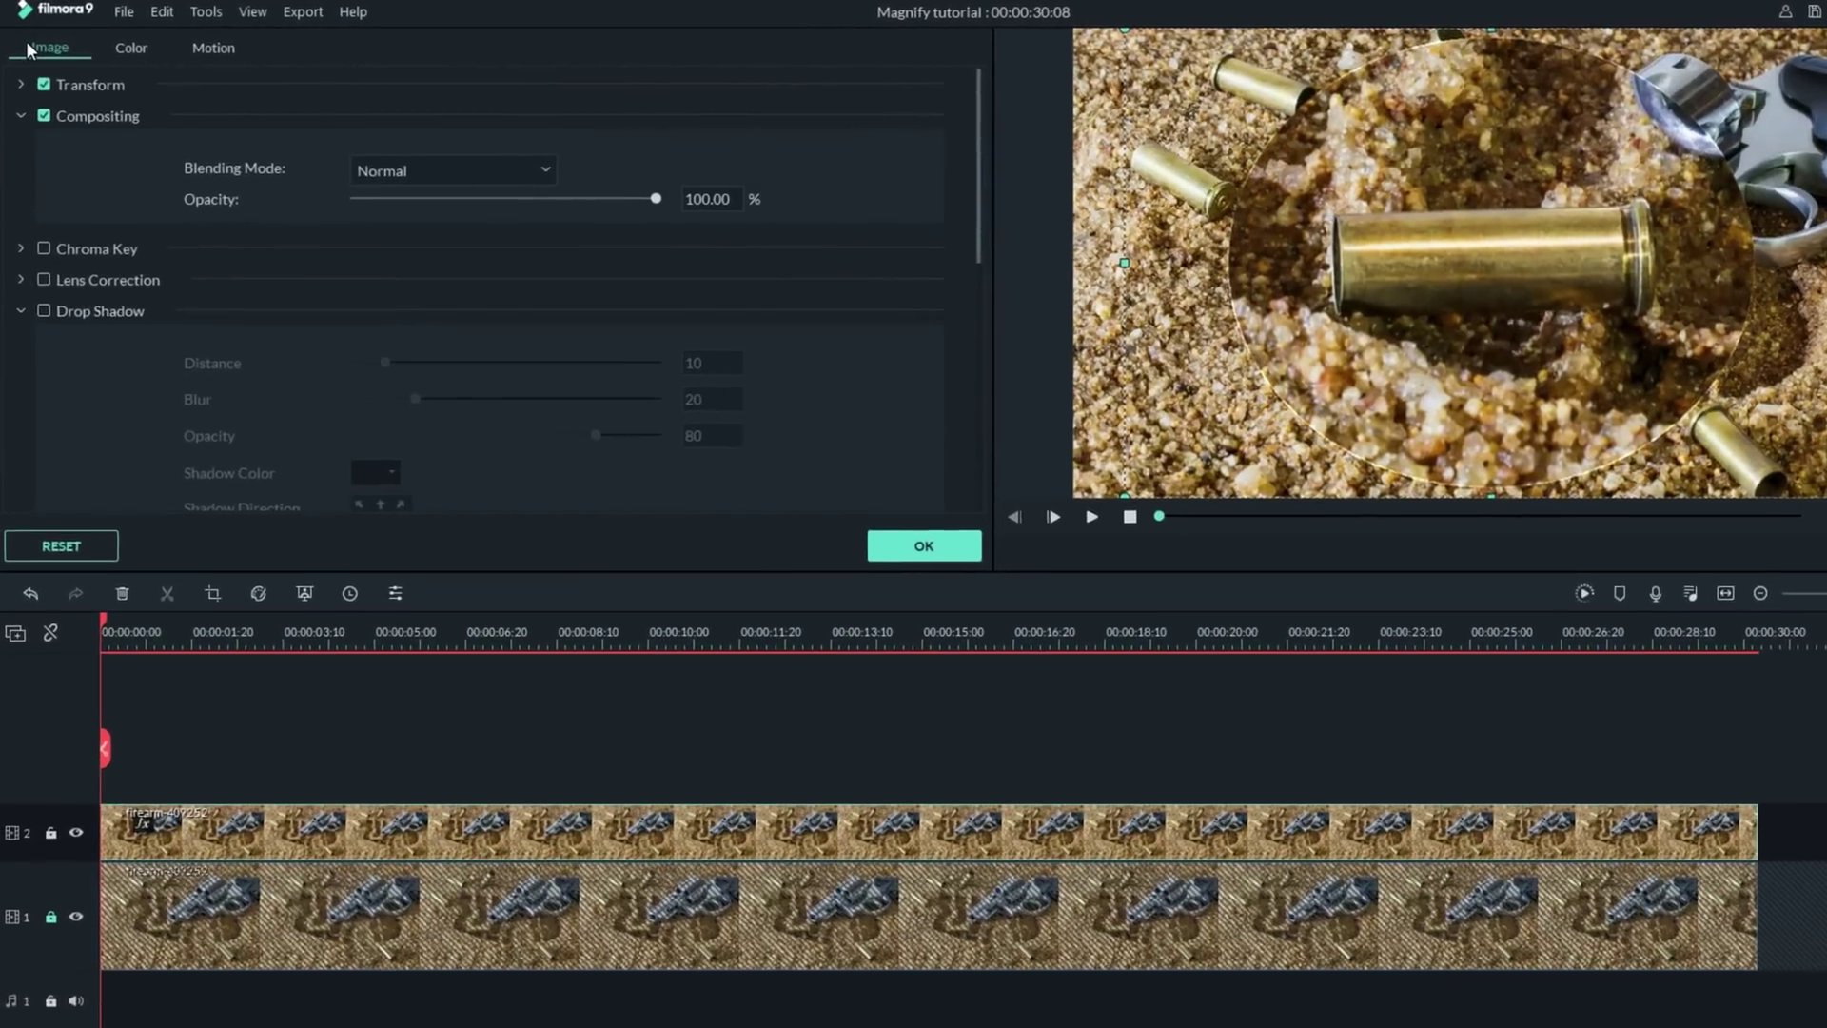
scroll(328, 235, "down", 5)
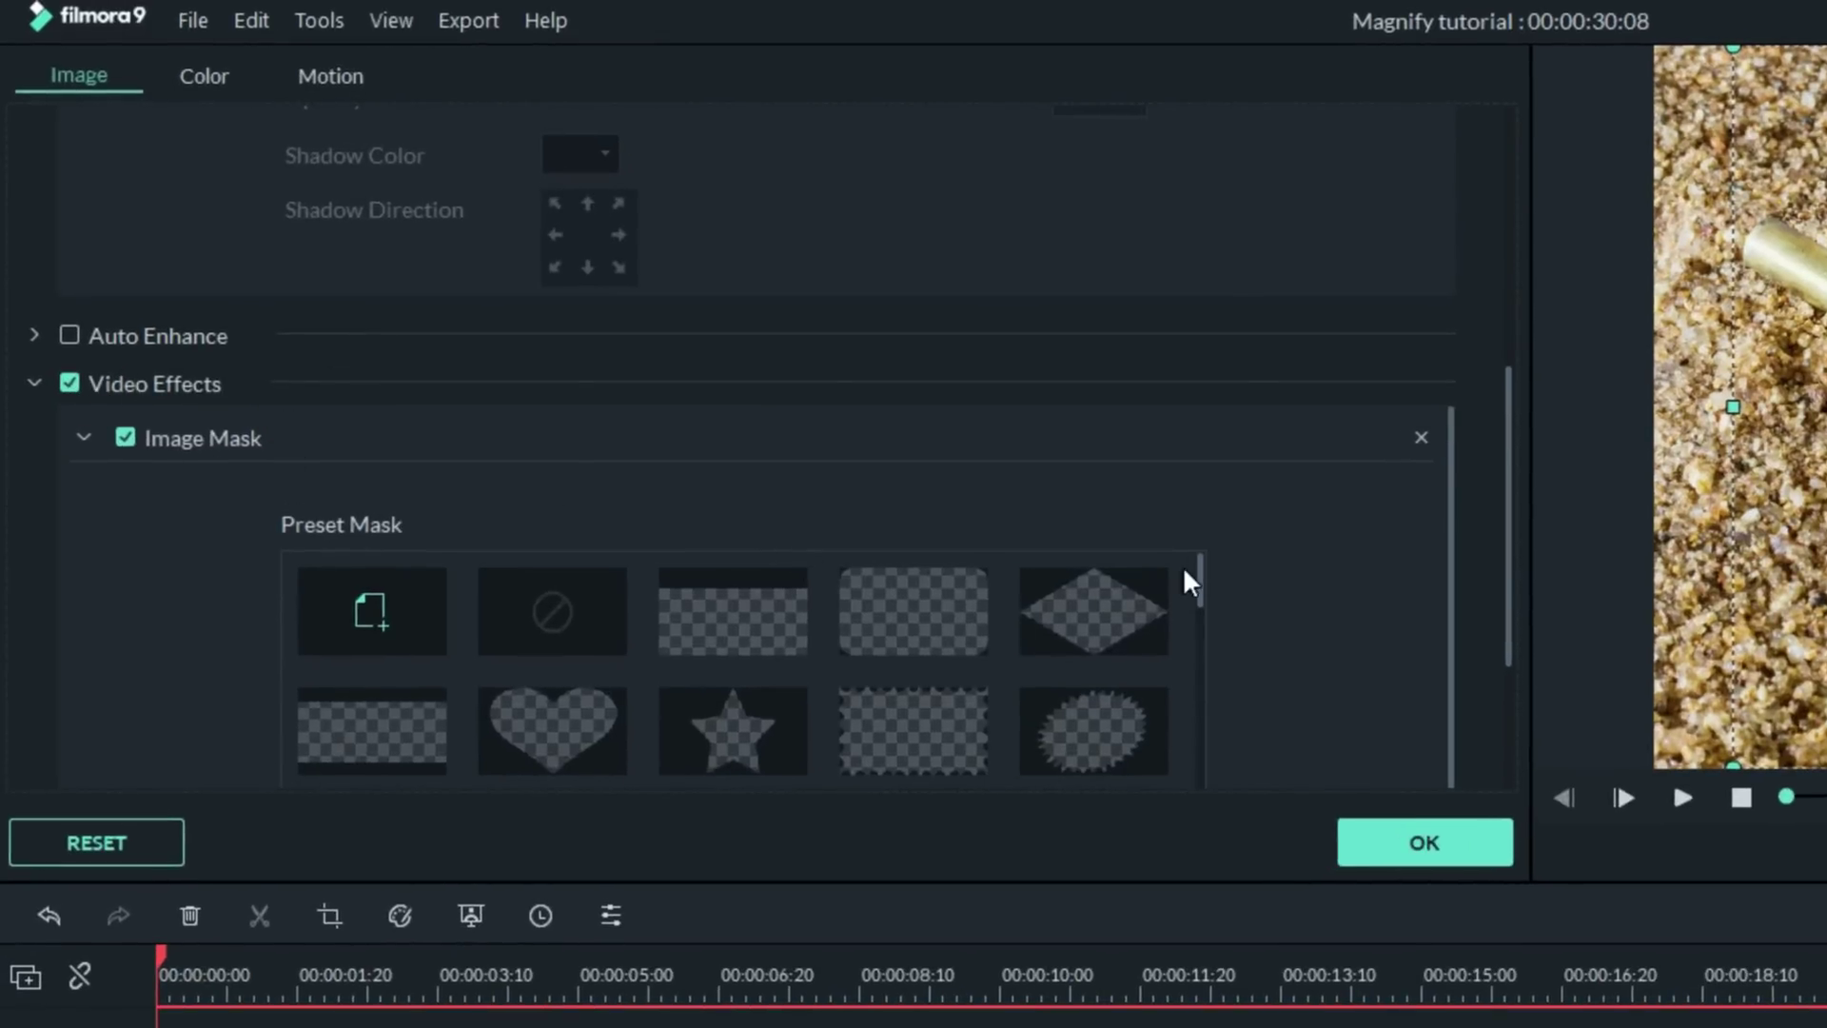
scroll(1302, 561, "down", 3)
left_click_drag(1448, 598, 1435, 533)
left_click_drag(1203, 487, 1206, 682)
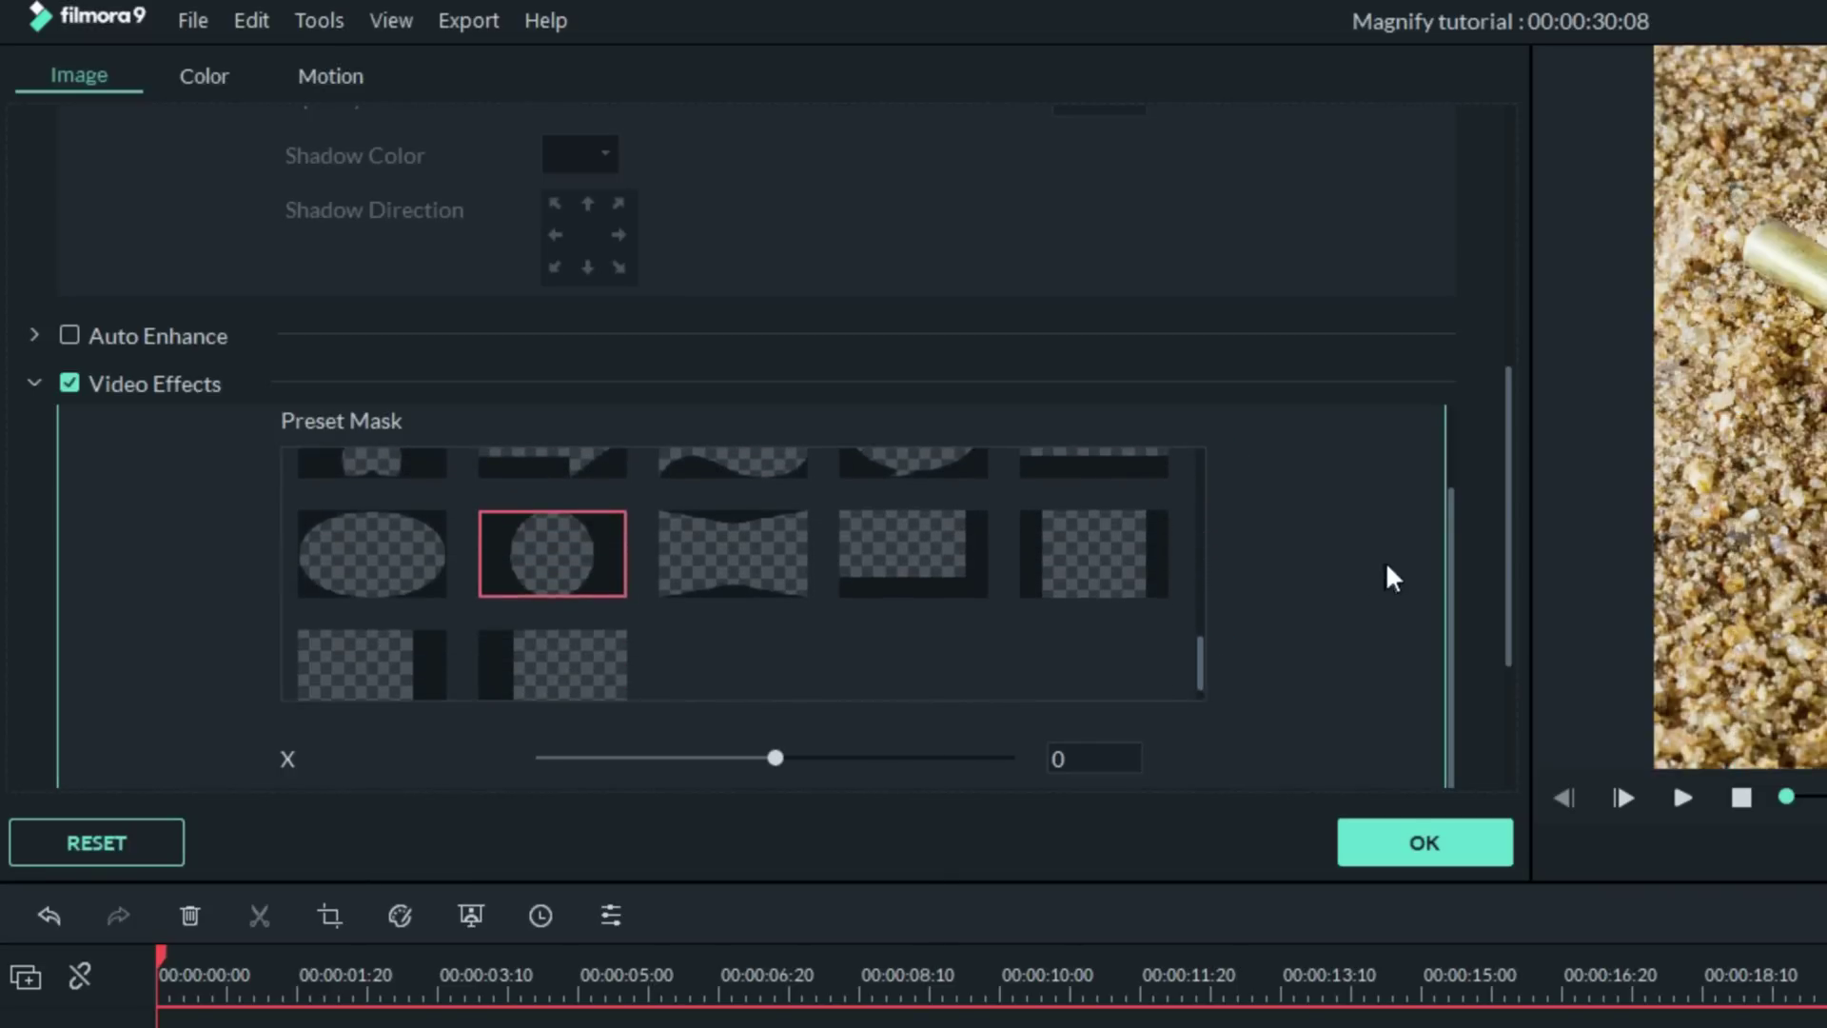
scroll(1391, 578, "down", 3)
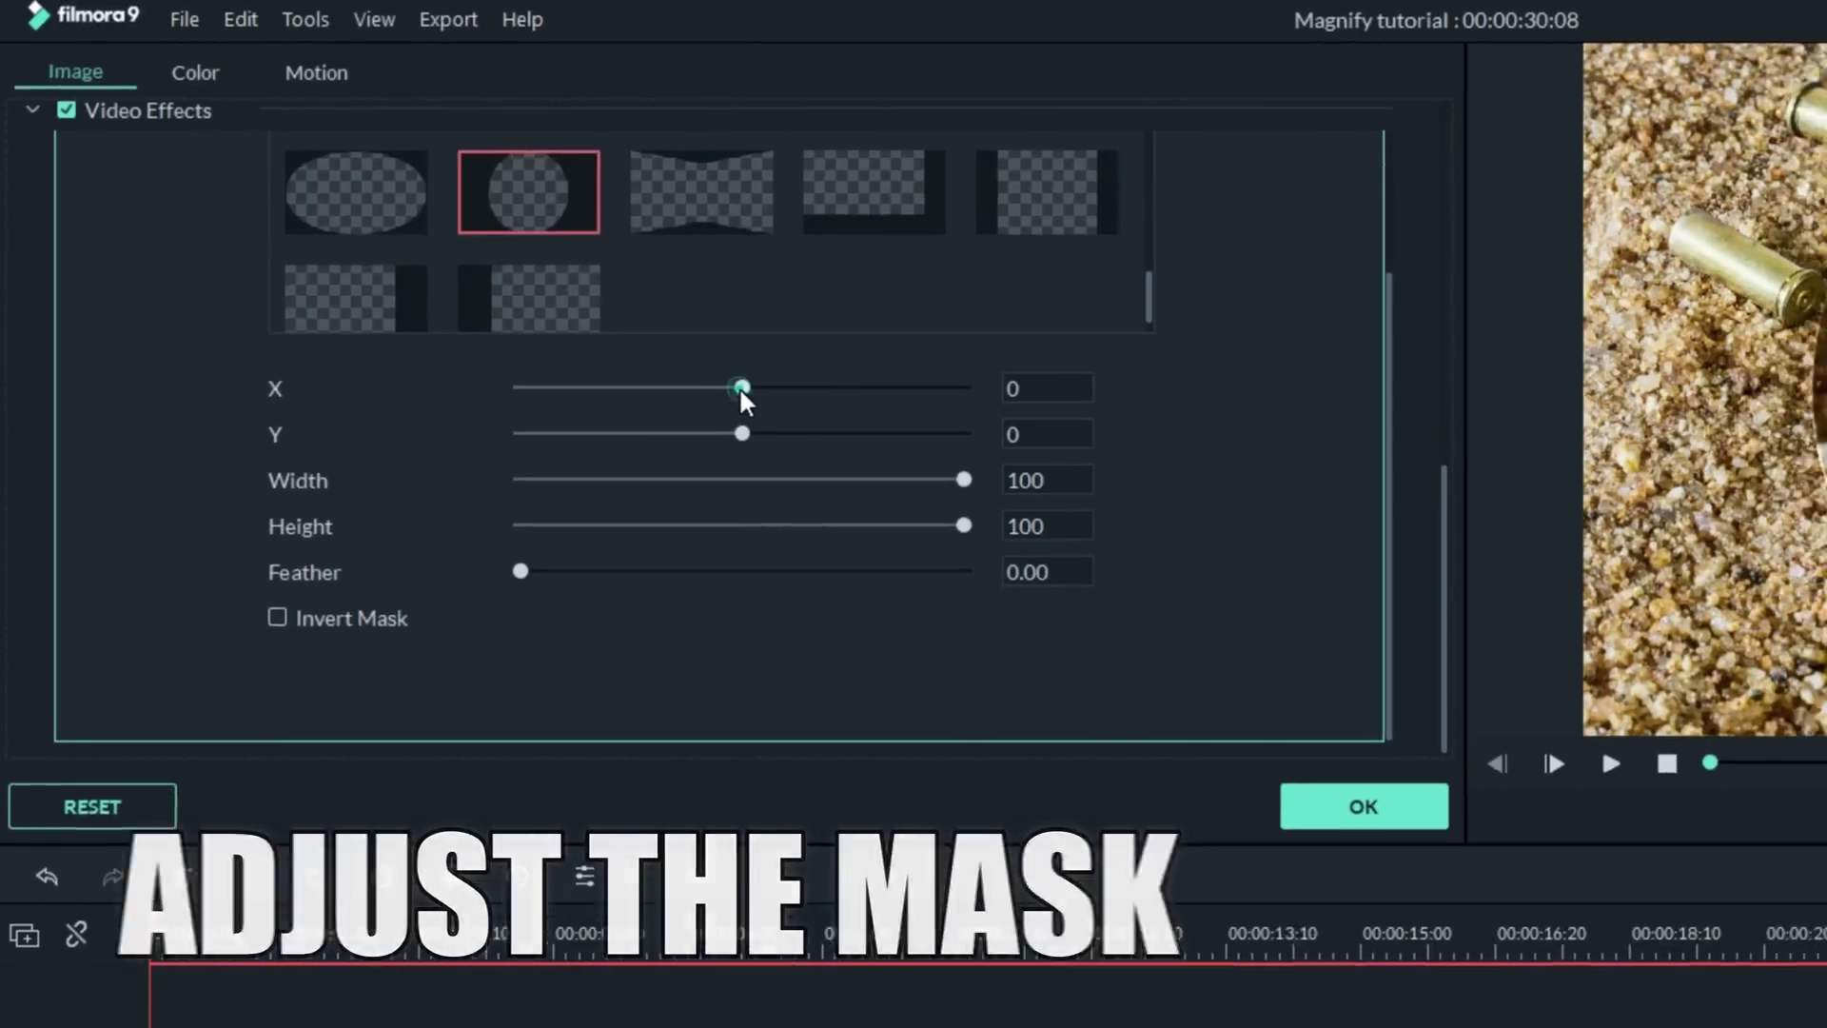
left_click_drag(779, 419, 773, 415)
left_click_drag(461, 245, 464, 269)
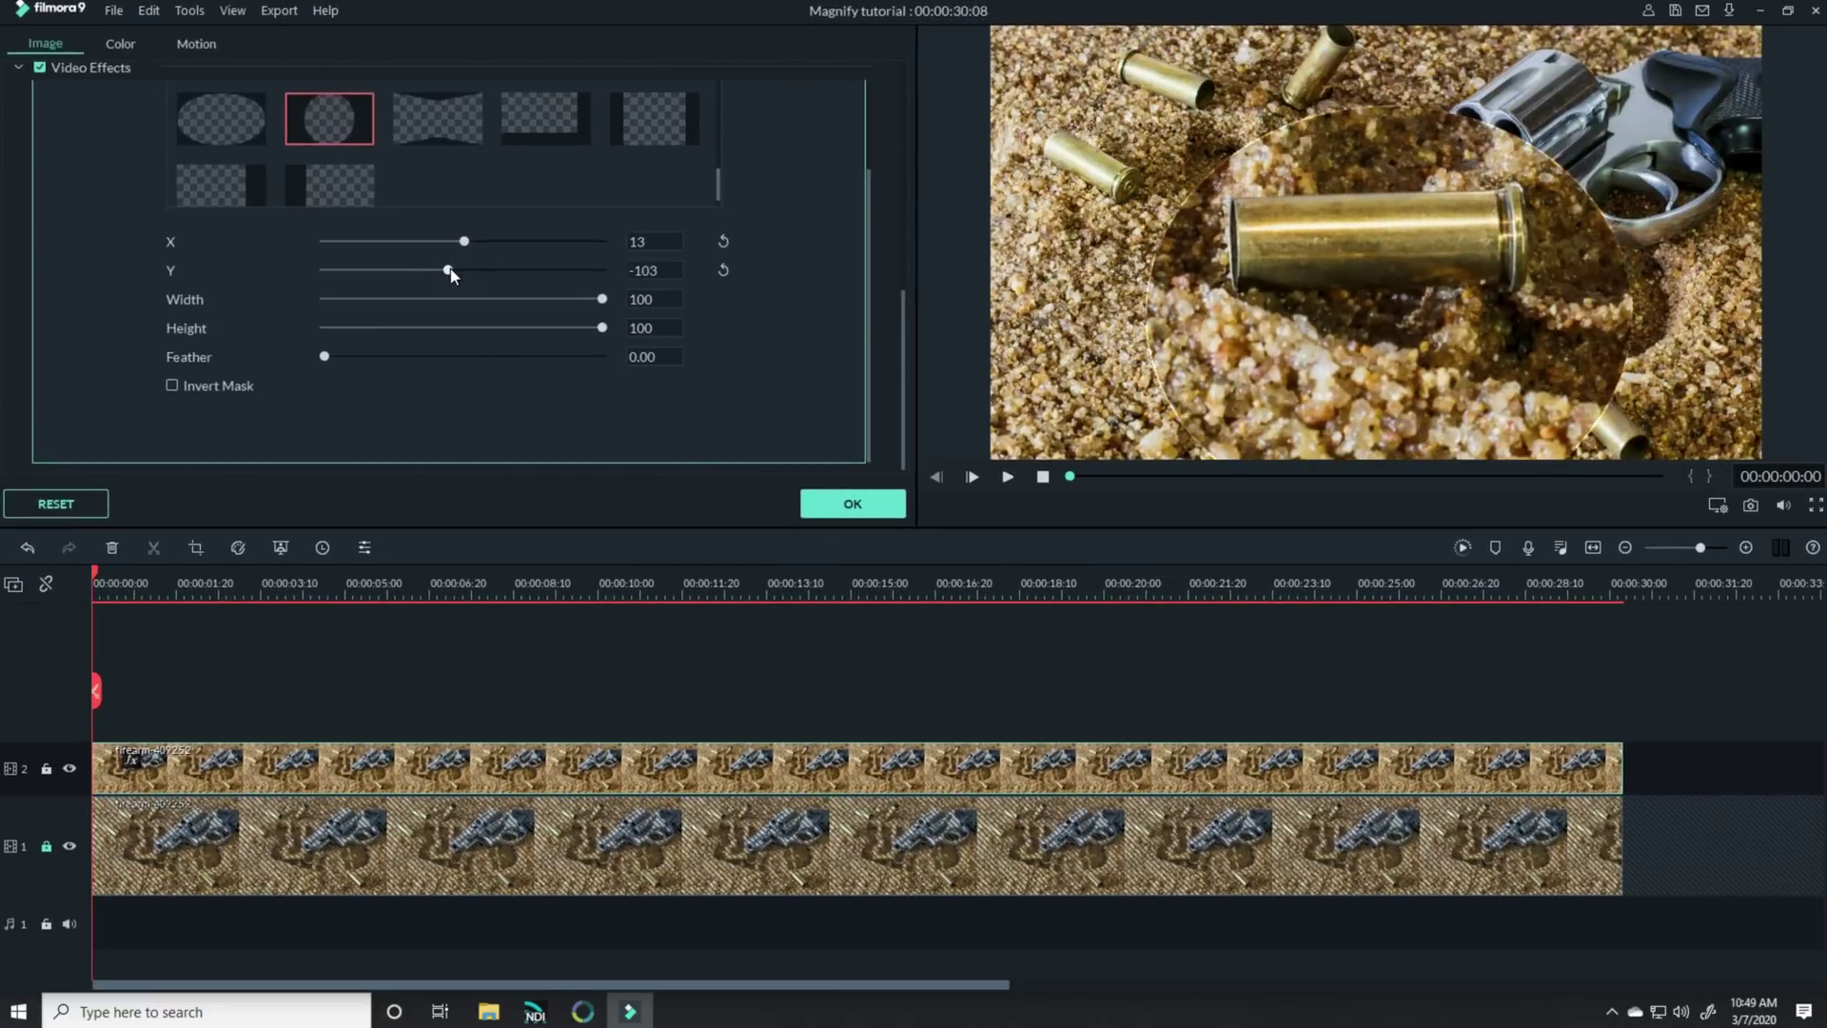
Shrink the circular mask's width and height evenly around the casing, fine-tune its position, and apply the settings
left_click_drag(601, 299, 597, 304)
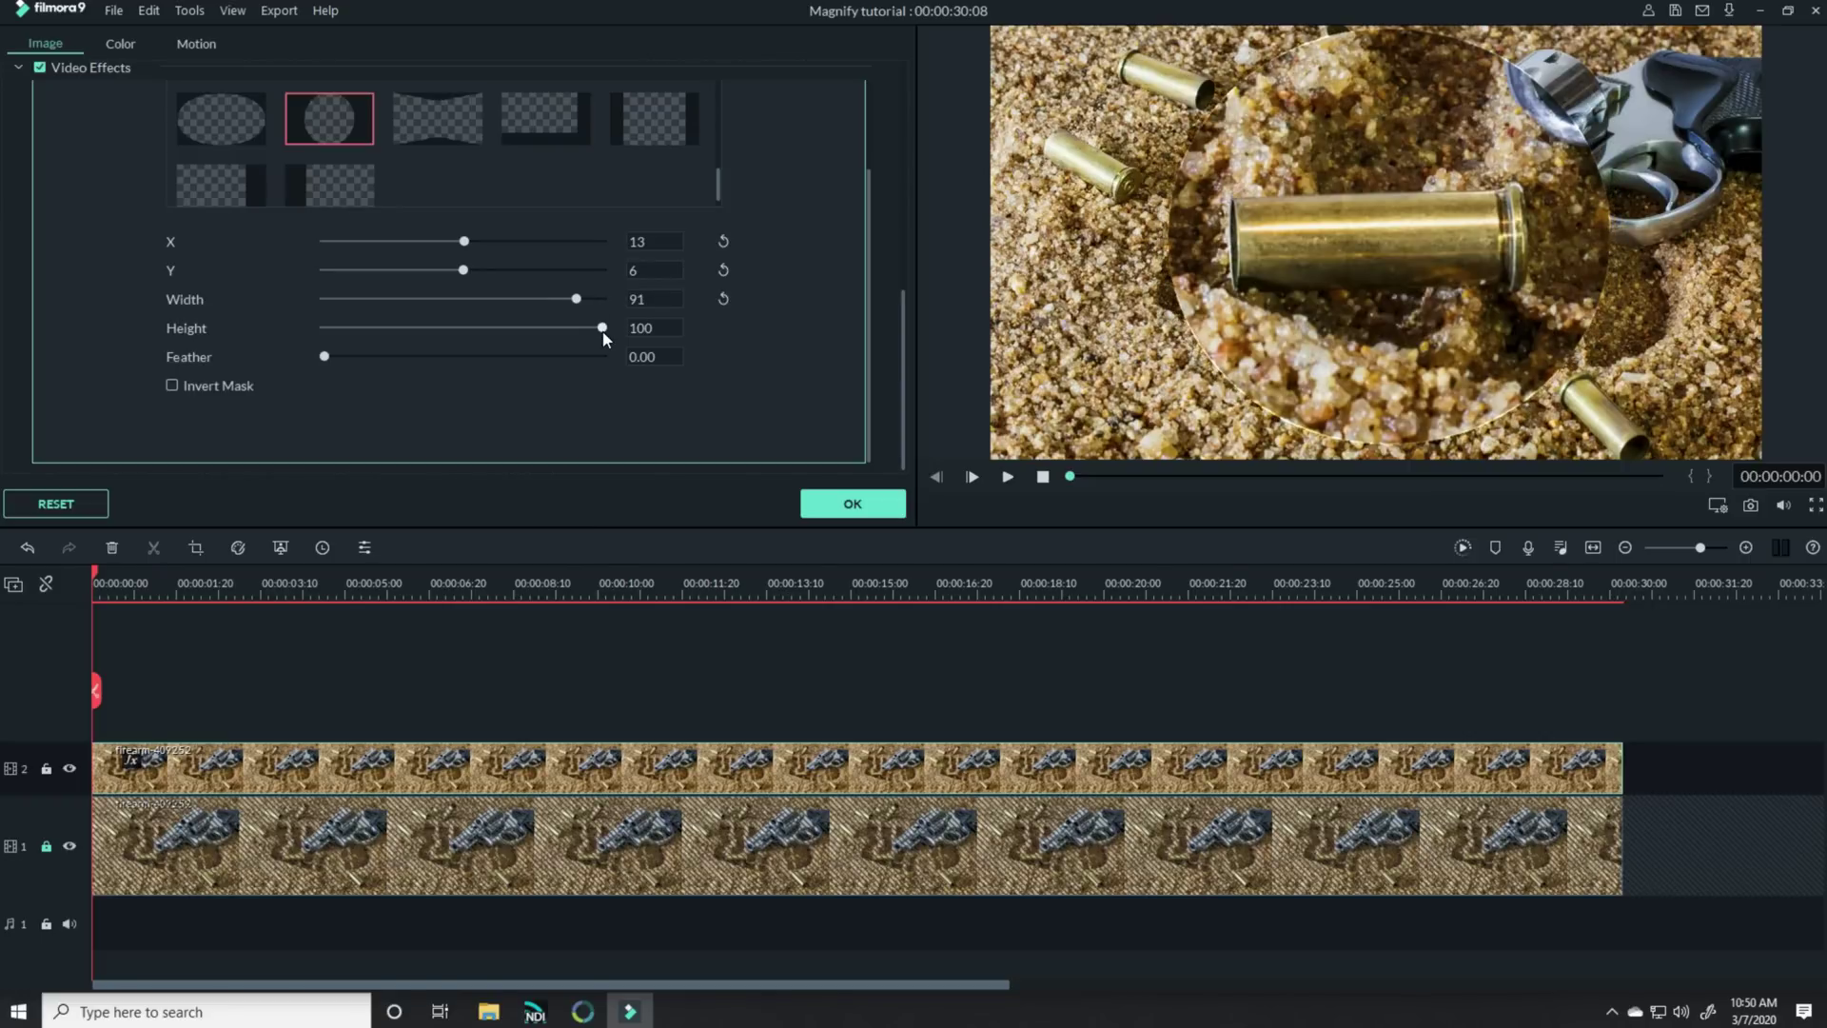
left_click_drag(600, 328, 543, 297)
left_click_drag(465, 244, 464, 246)
left_click(853, 503)
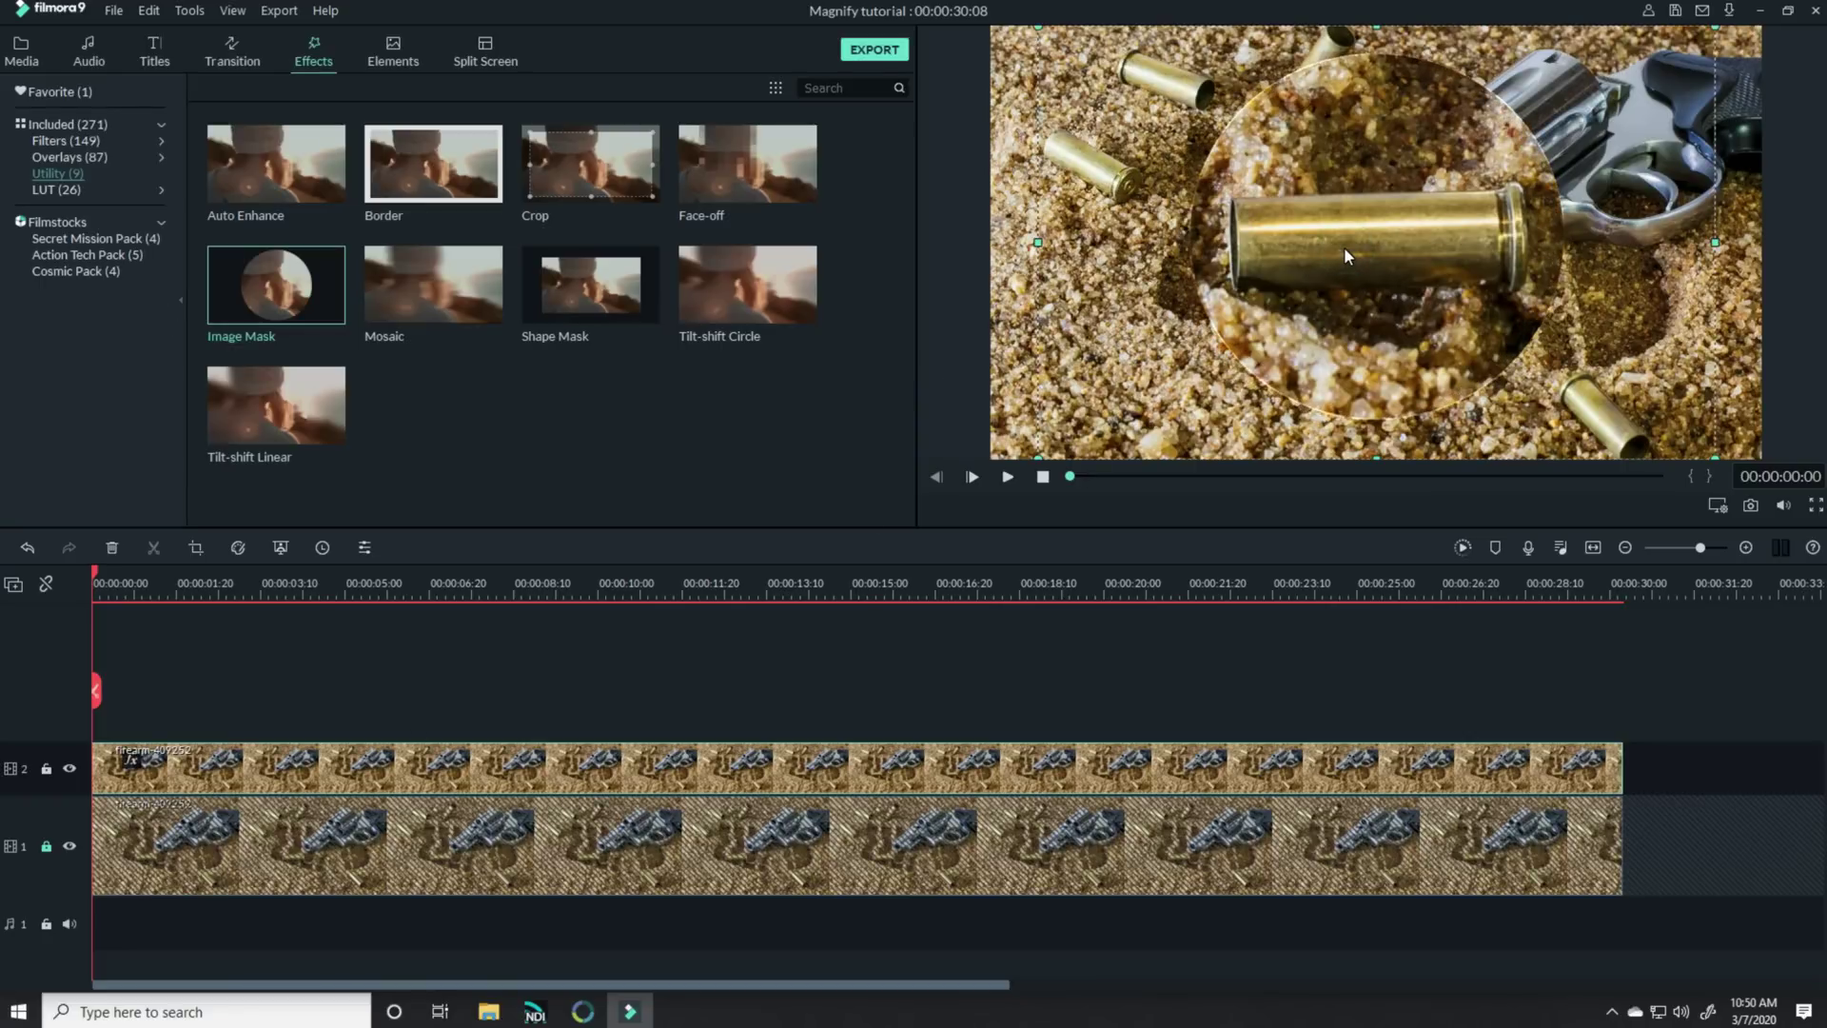
Move the magnified circle in the preview so that it covers the original casing in the background image
left_click_drag(1345, 255, 1565, 269)
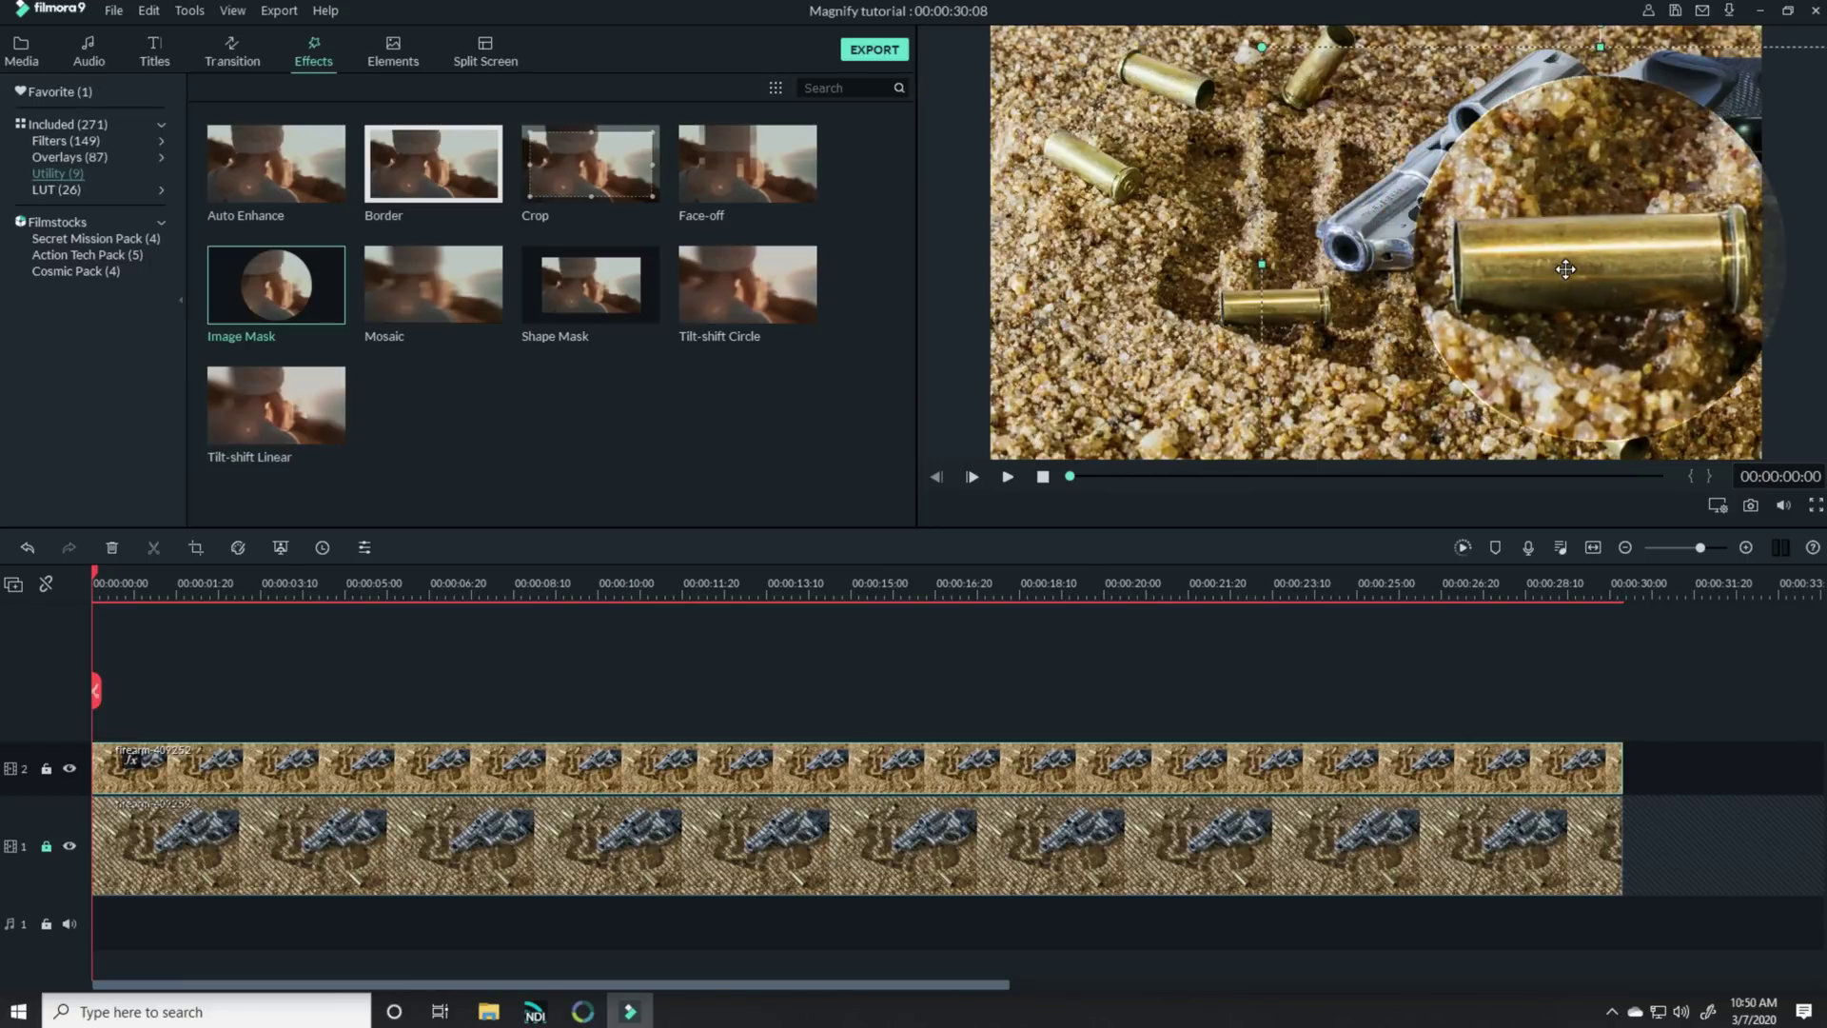
left_click_drag(1565, 269, 1277, 281)
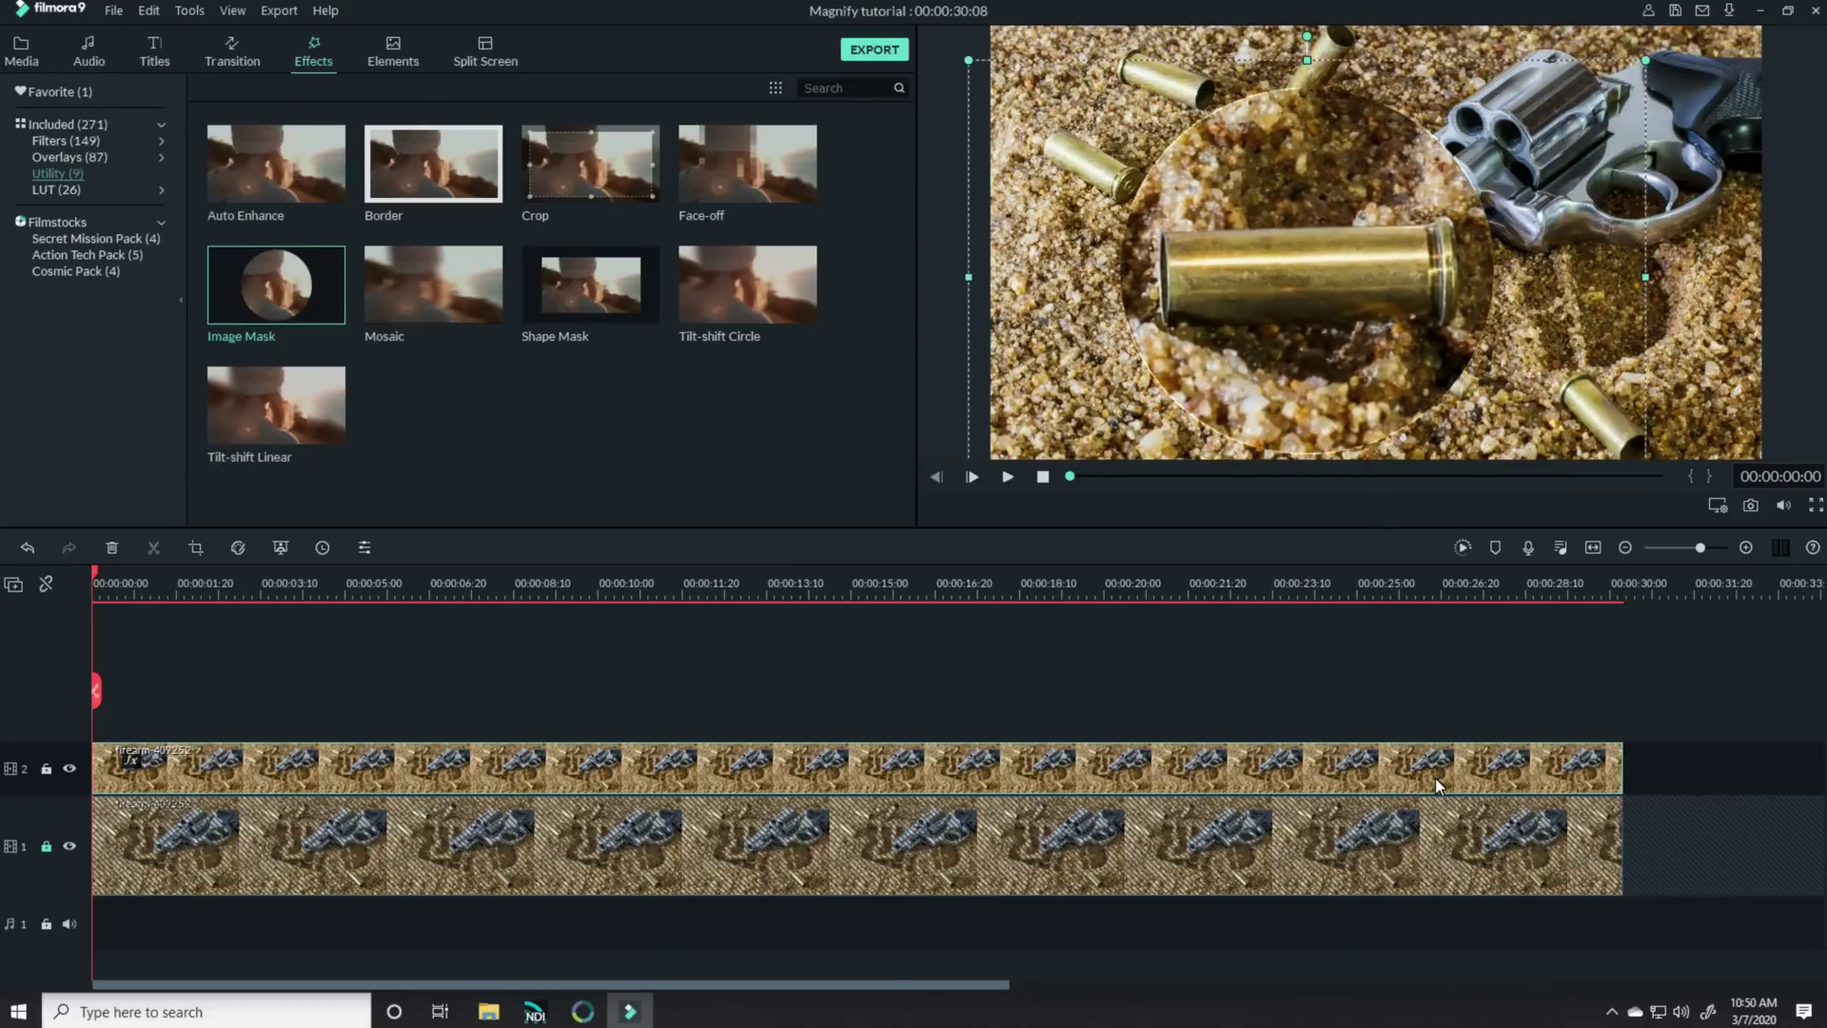
left_click(909, 687)
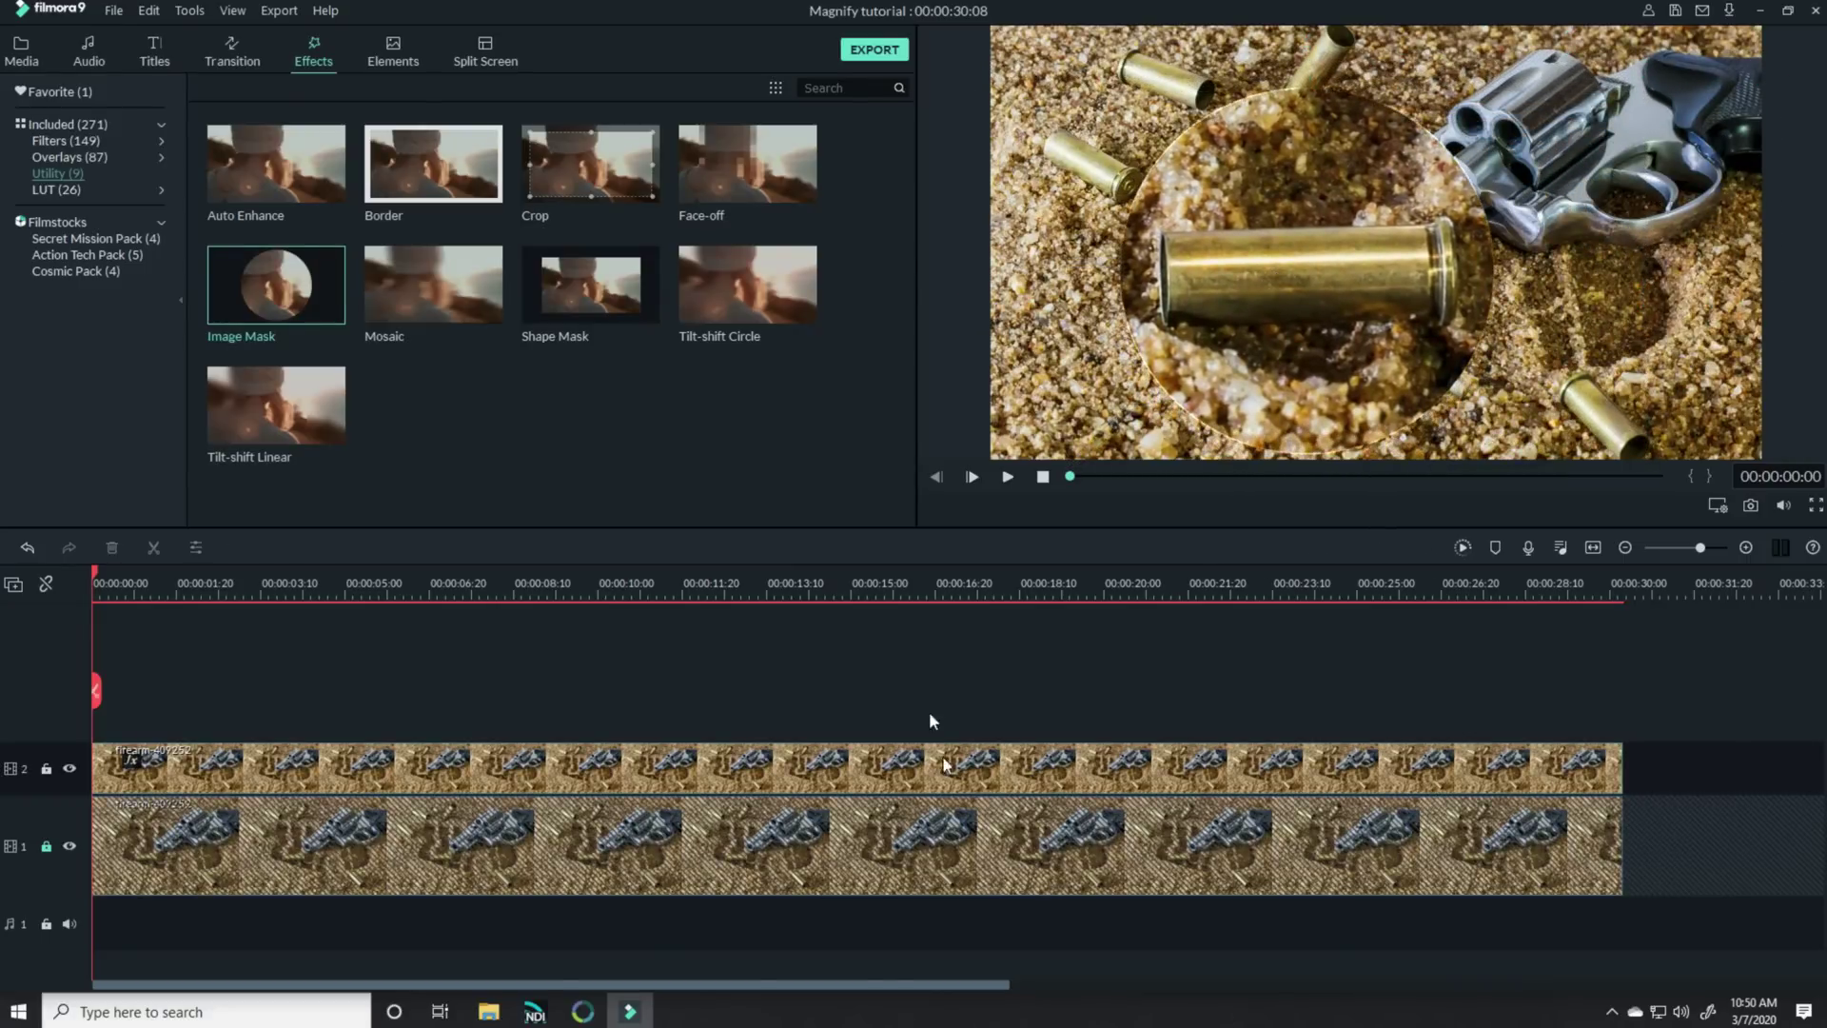
Move the masked firearm clip up to track 3 and place the White circle image on track 2
left_click(222, 773)
left_click_drag(222, 774, 217, 735)
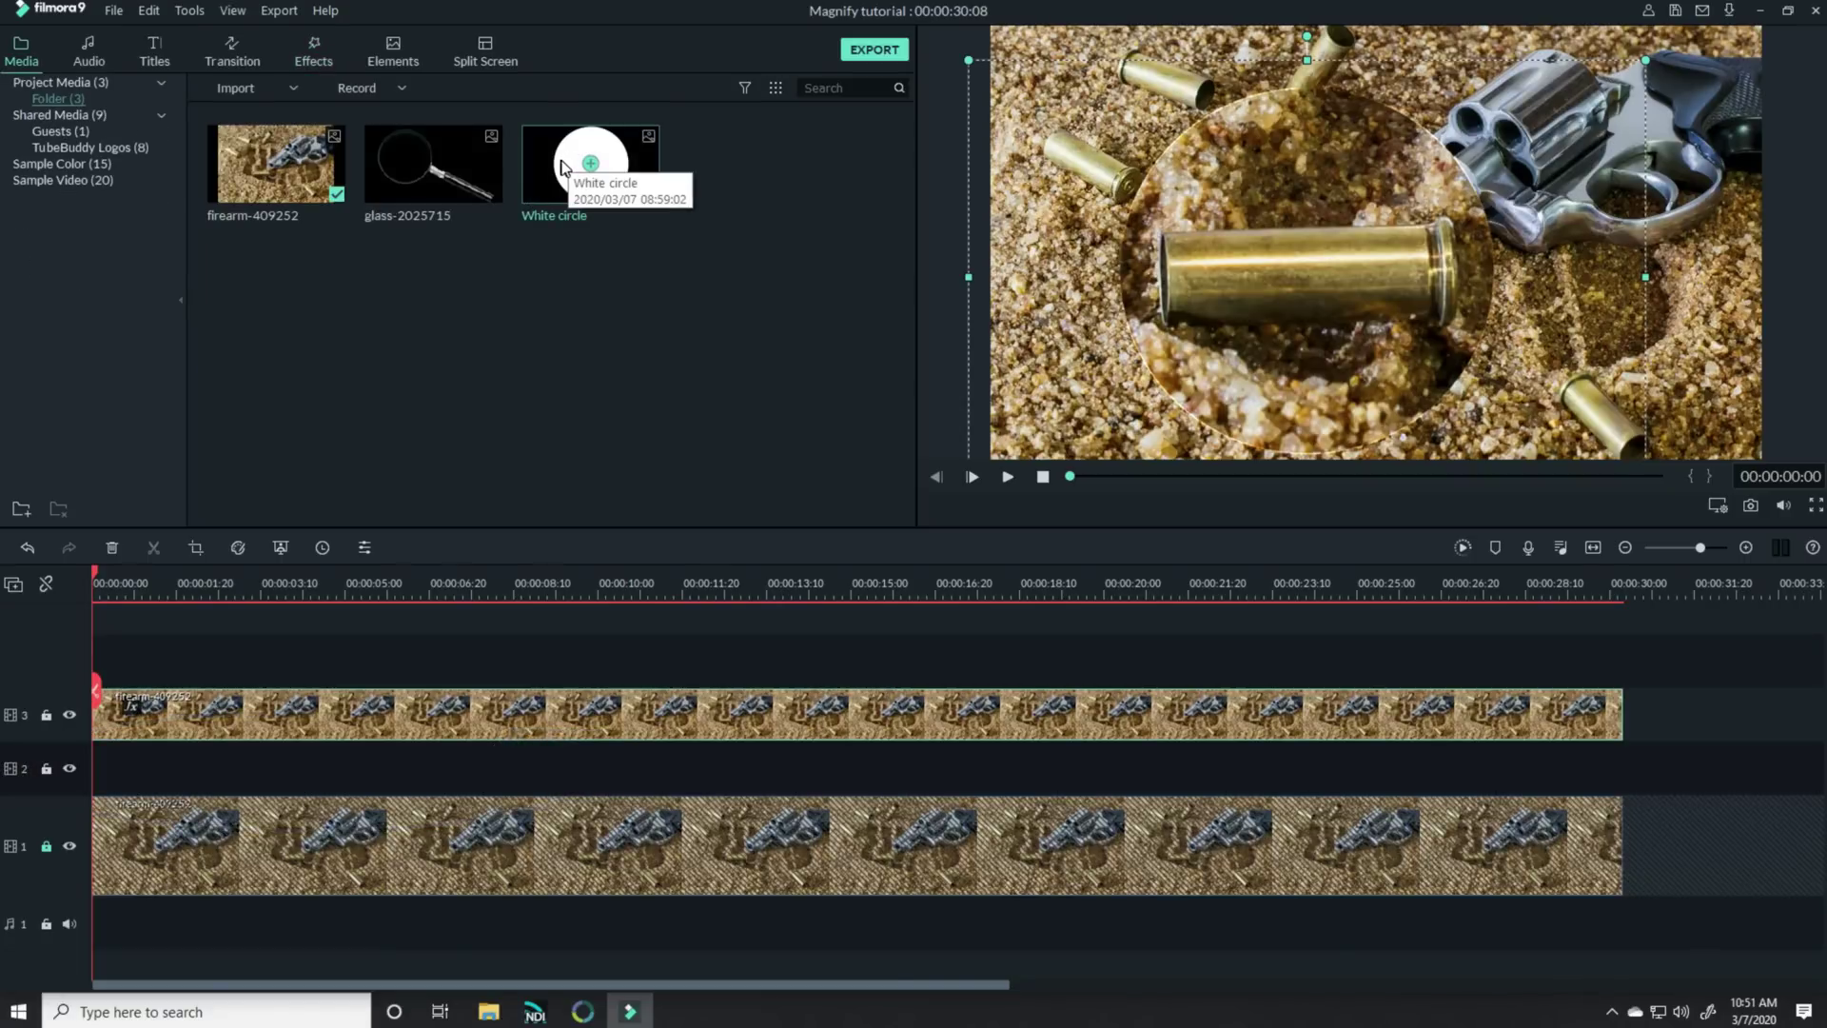
left_click(561, 161)
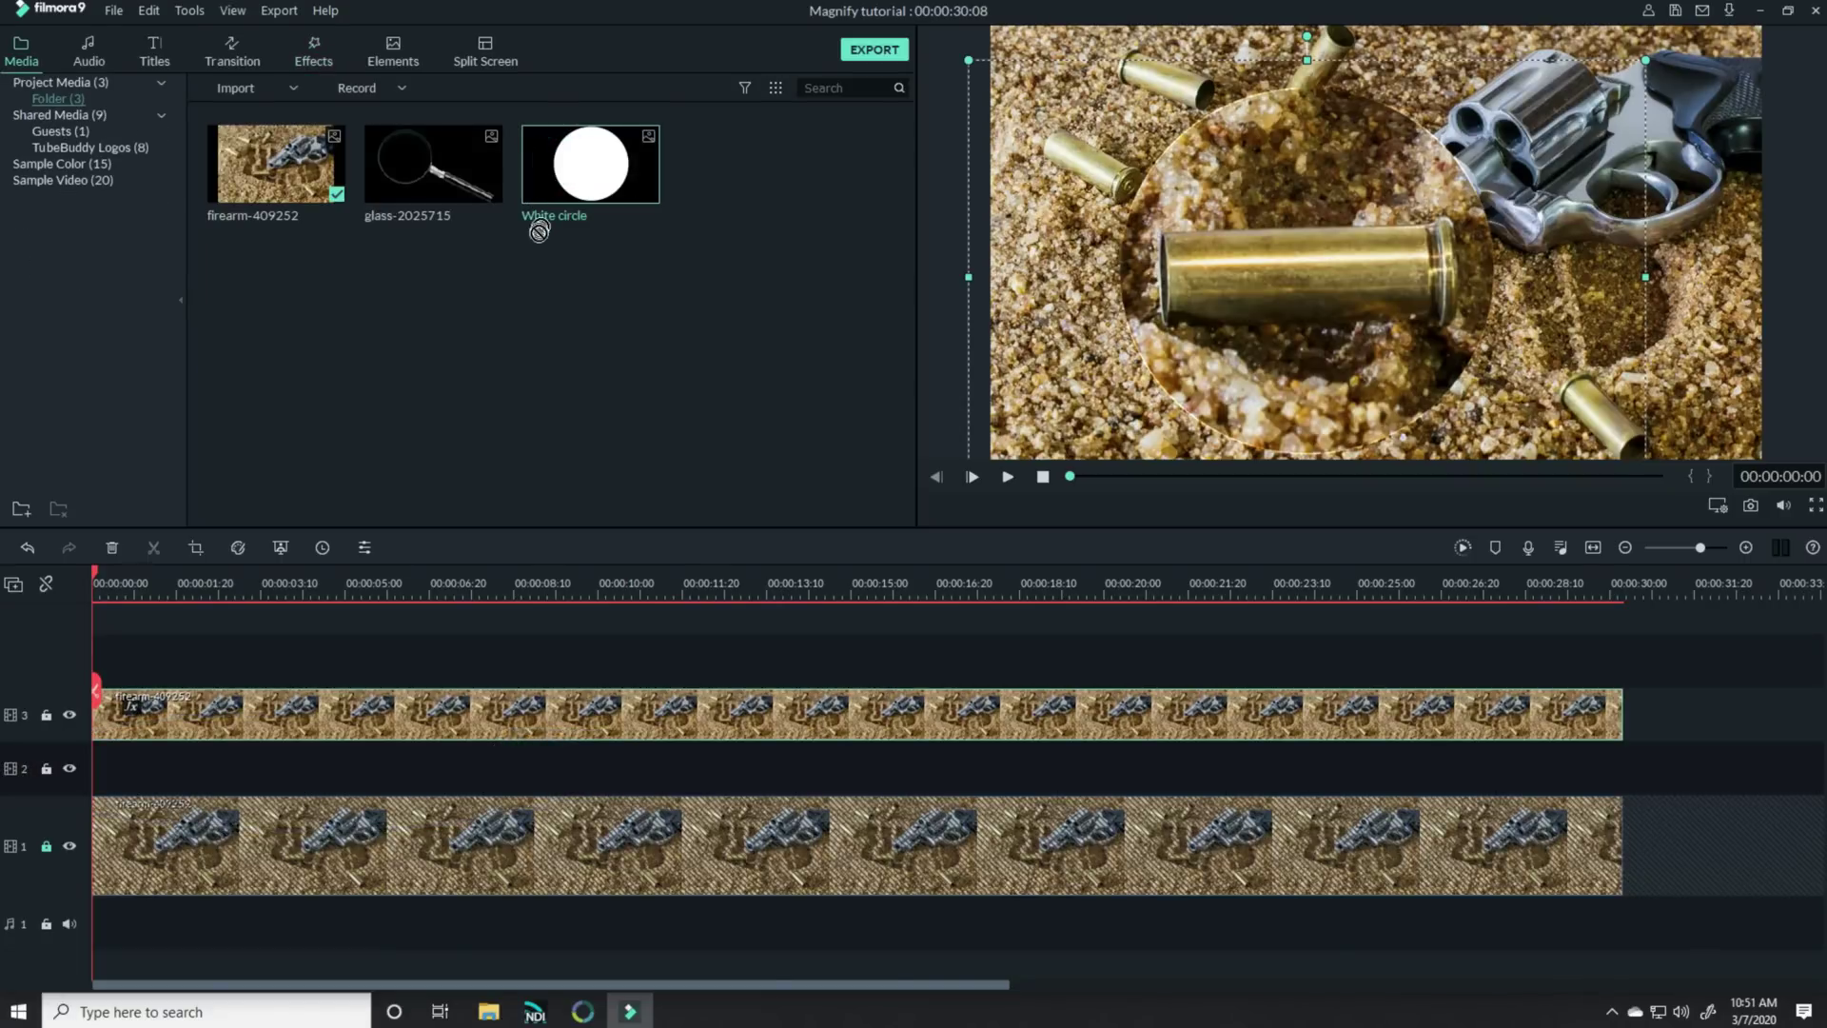
left_click_drag(332, 519, 173, 761)
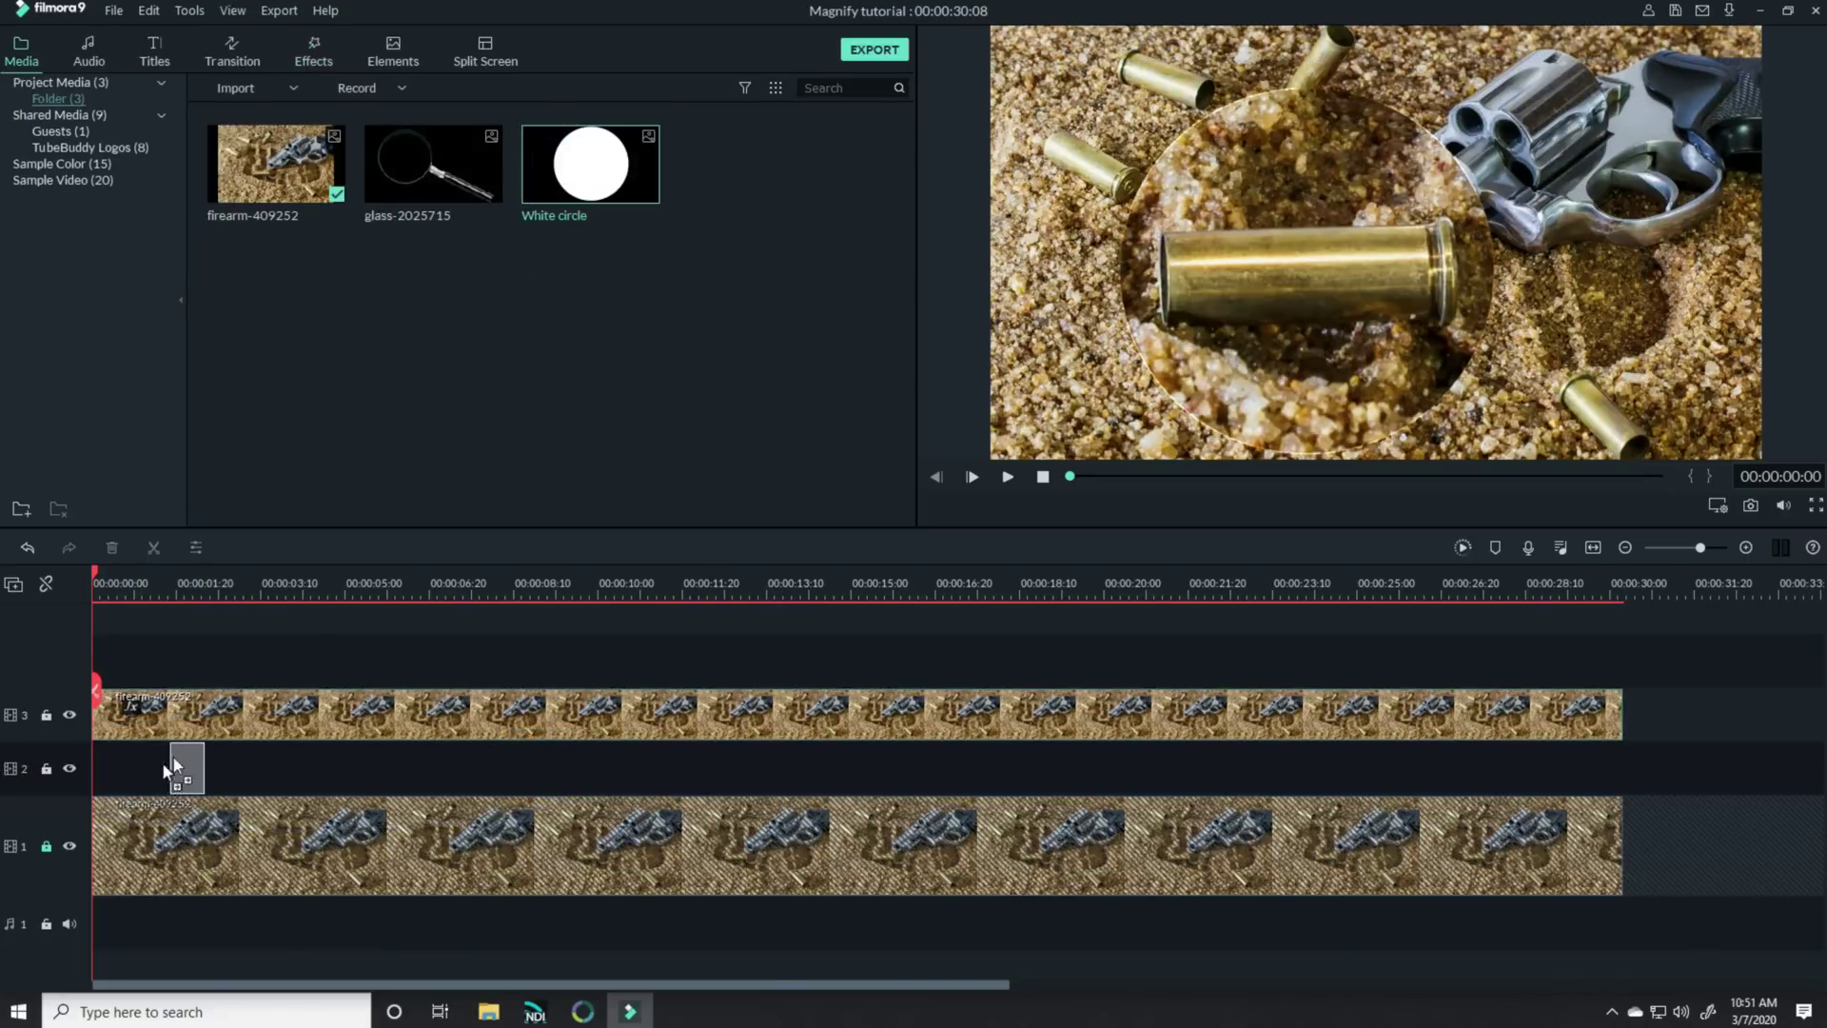
Extend the White circle clip from the timeline start to the end of the firearm clips, and lock track 3
left_click_drag(97, 812, 1622, 739)
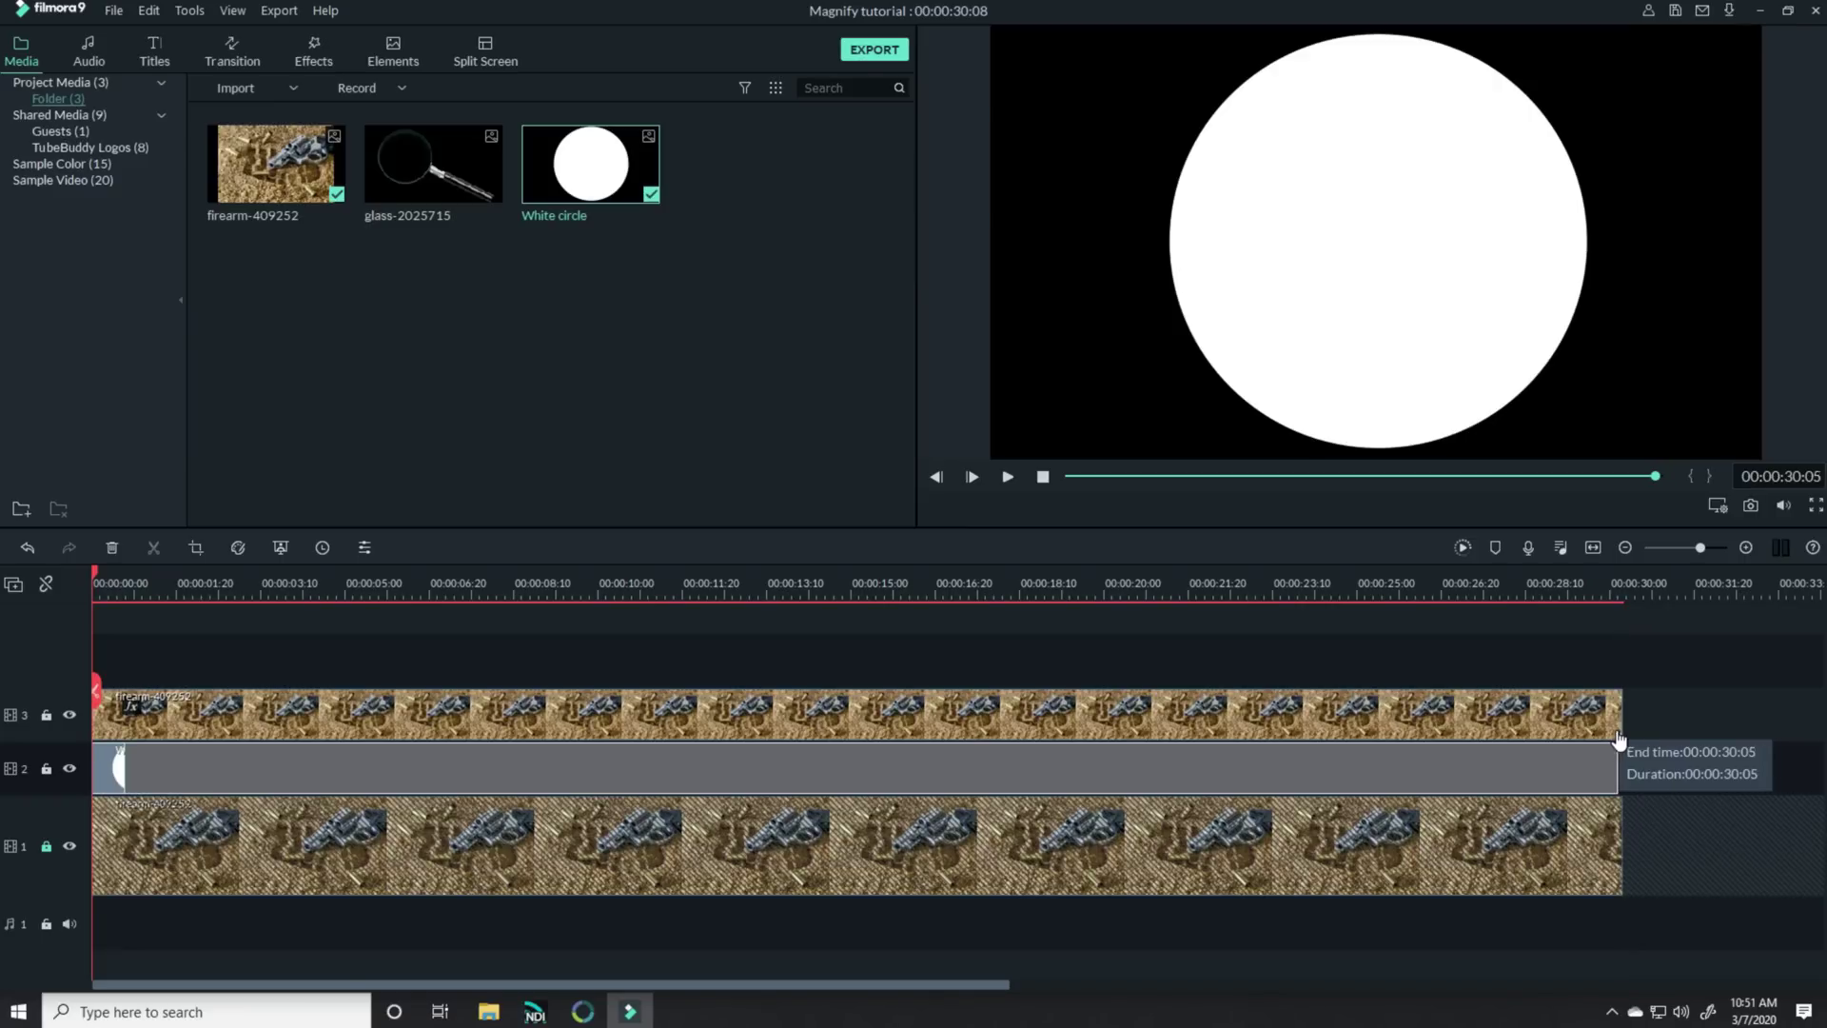
left_click_drag(1619, 739, 1621, 739)
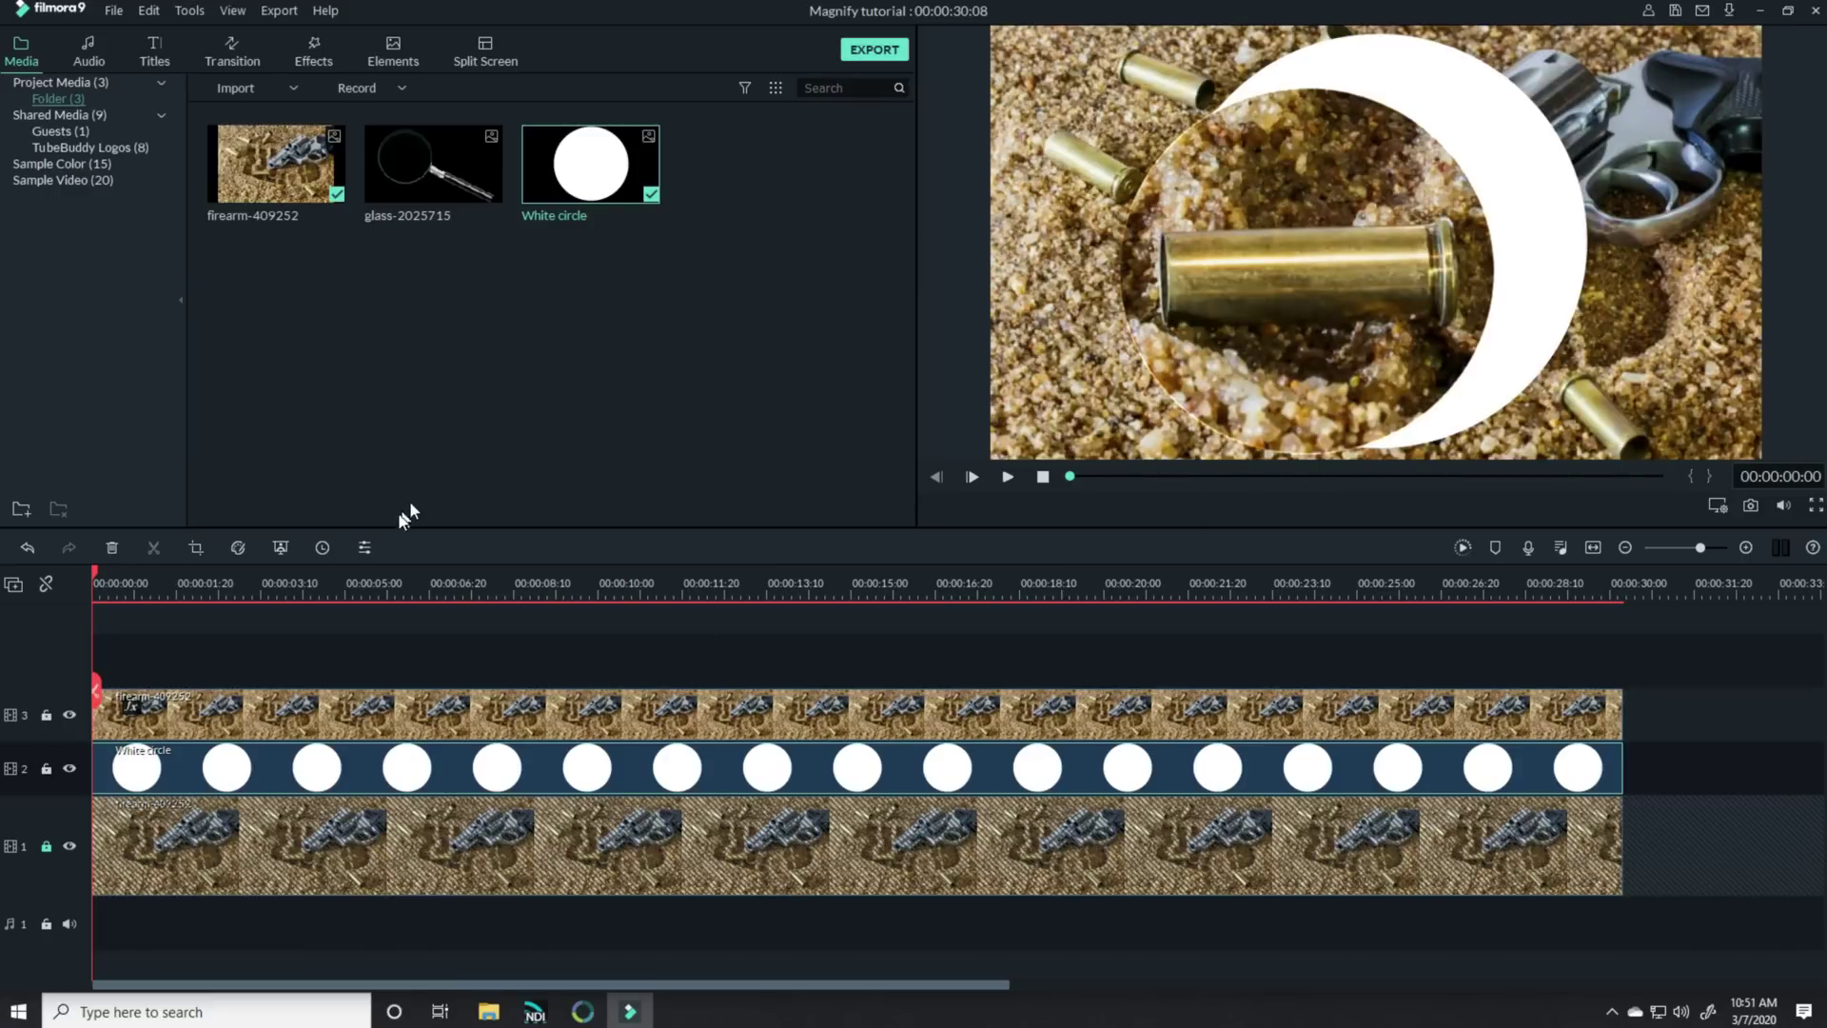
left_click(47, 717)
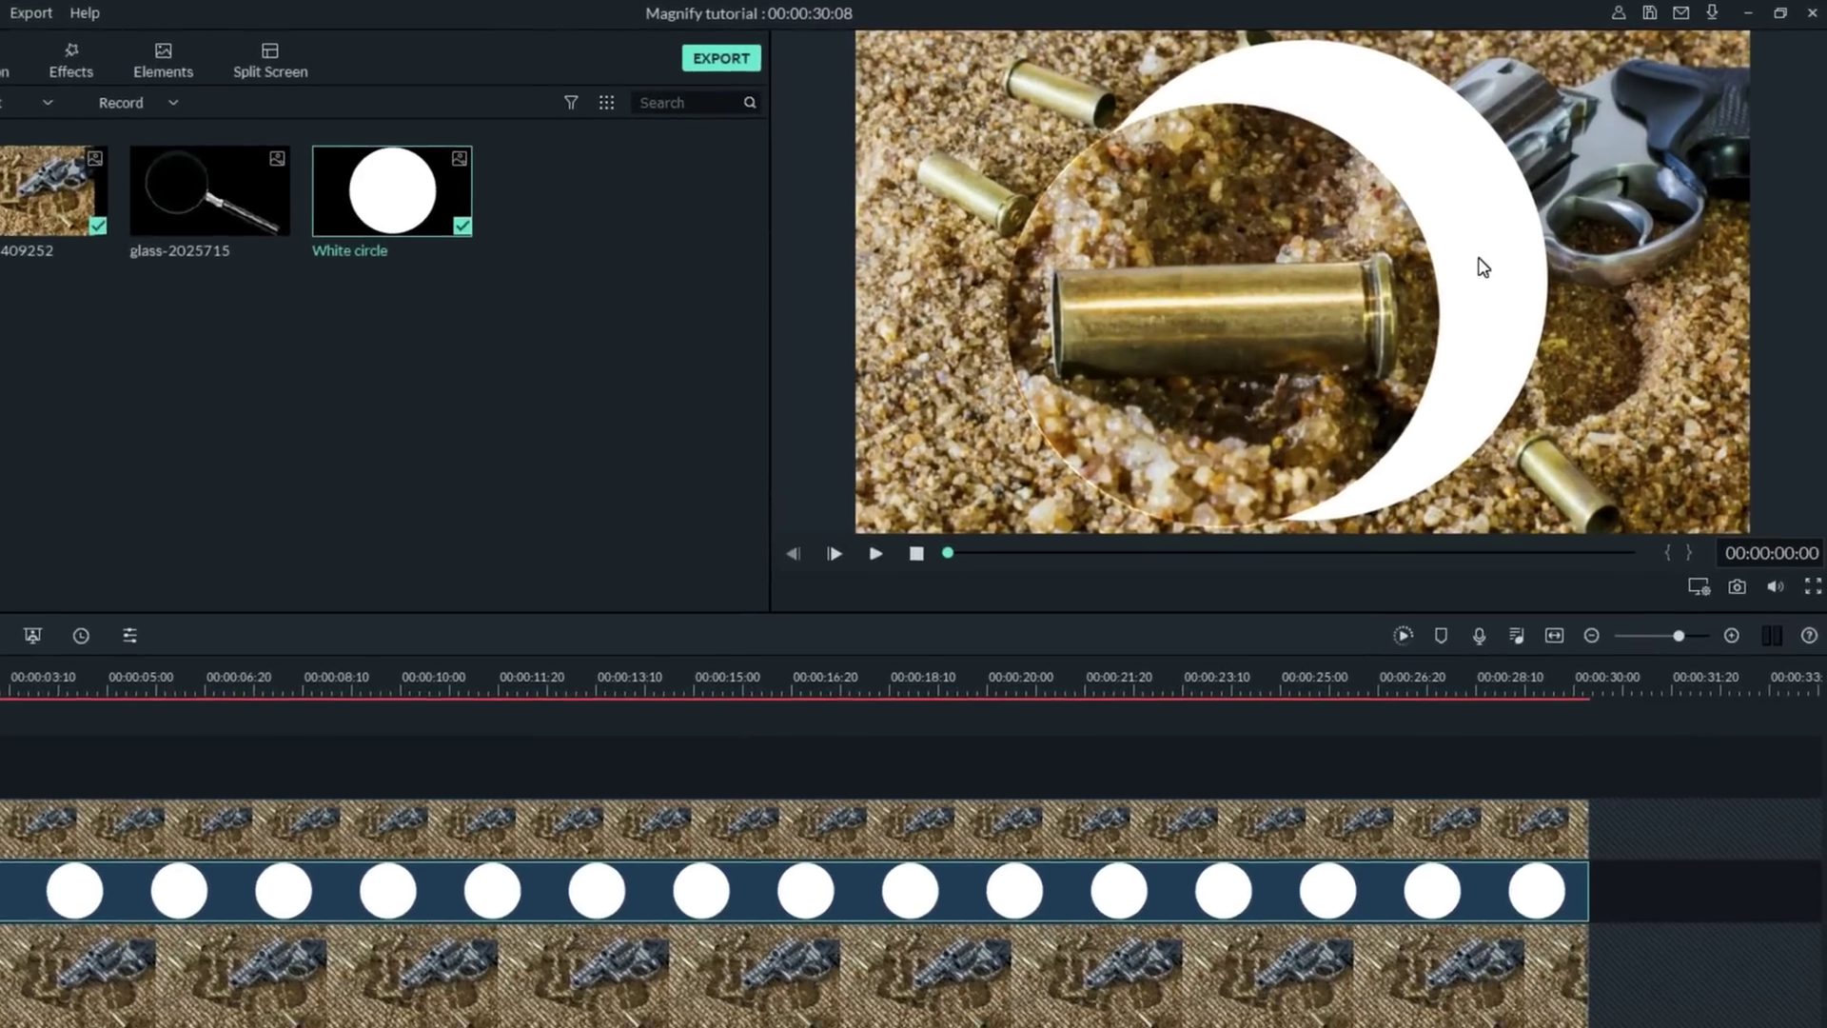
Move the white circle behind the magnified casing and shrink it until only a thin white border shows around it
left_click(1527, 223)
left_click_drag(1448, 278, 1394, 297)
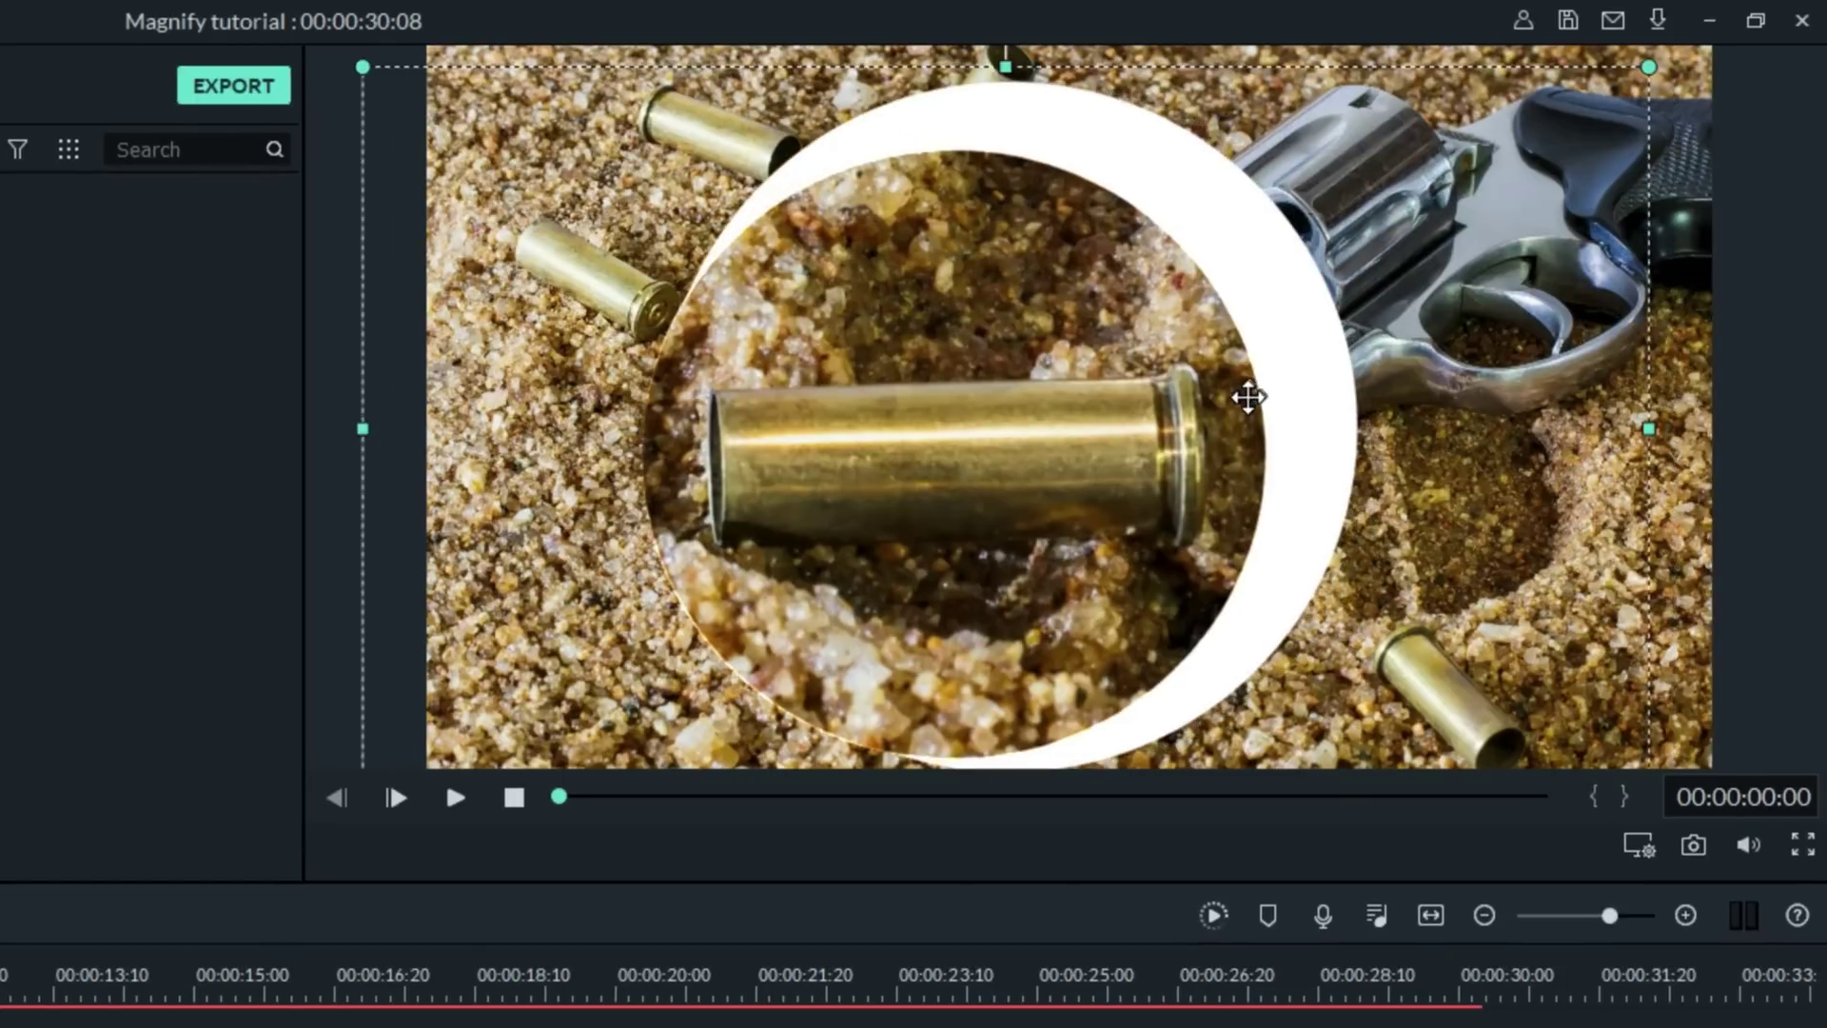
left_click_drag(1249, 396, 1216, 415)
left_click_drag(1598, 103, 1510, 150)
left_click_drag(1445, 301, 1468, 274)
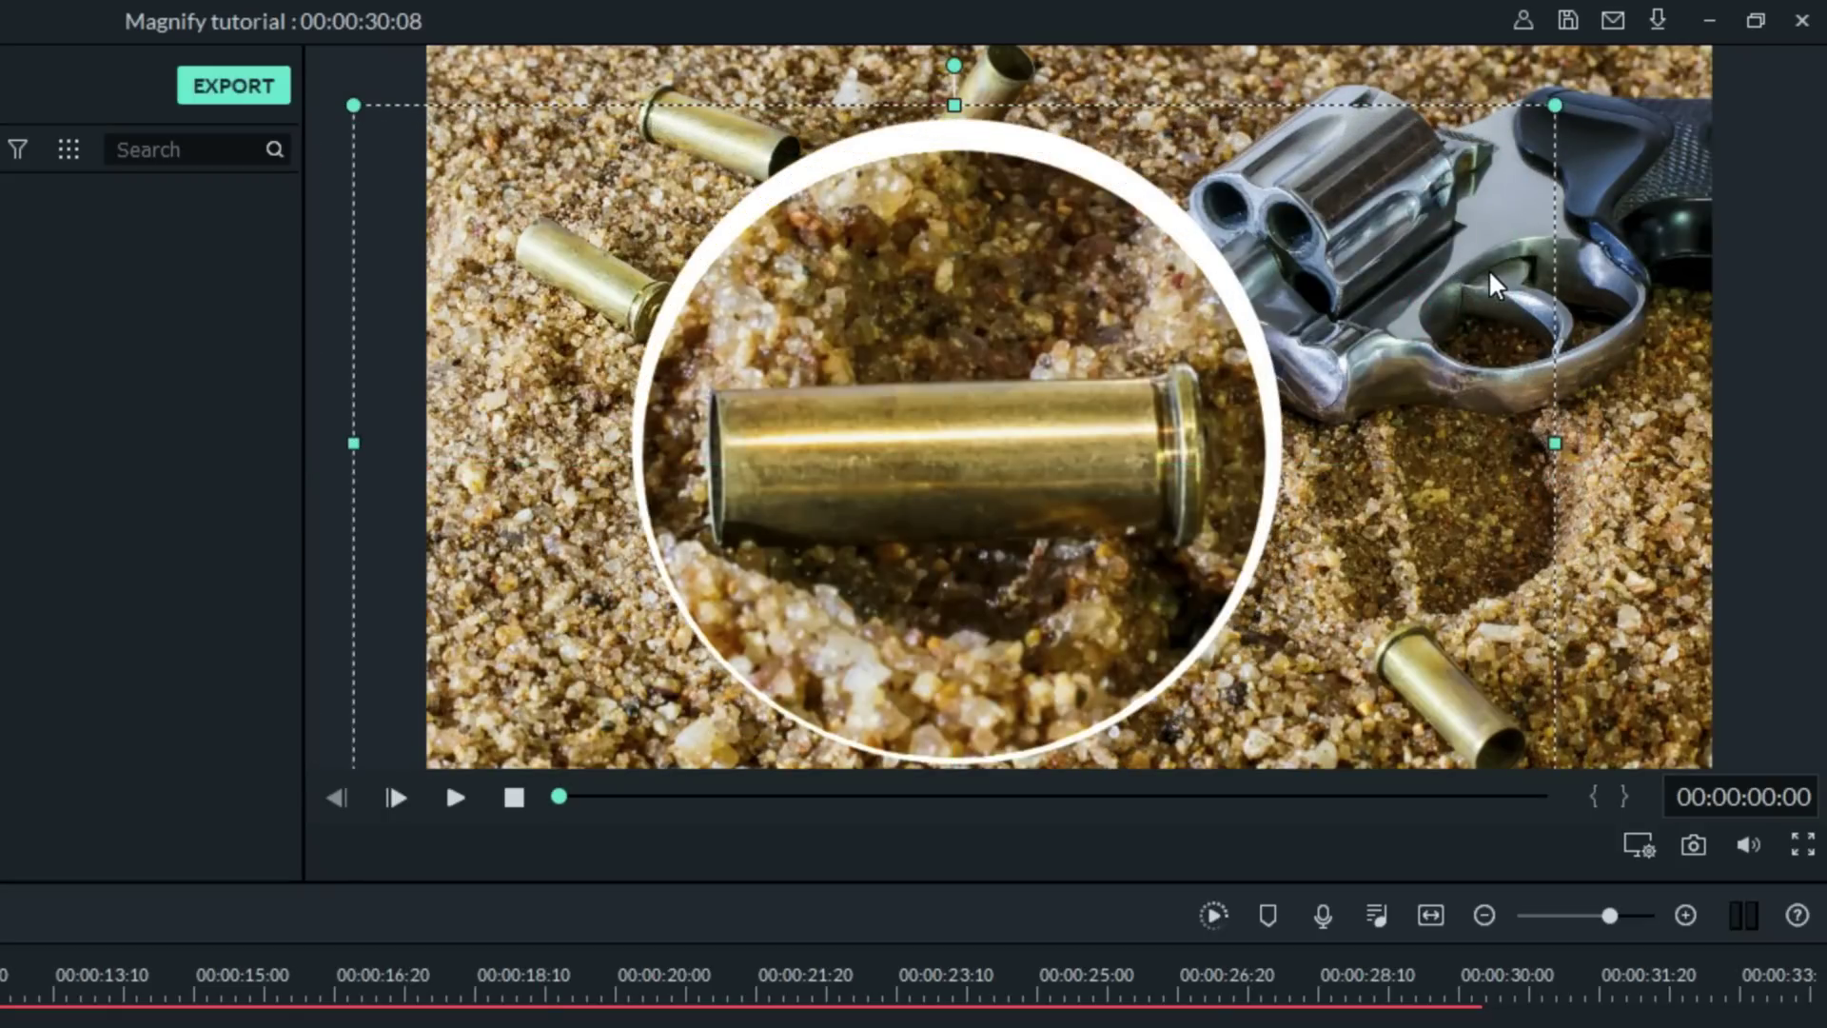
Nudge the white circle down and slightly left, and fine-tune its upper edge, to even out the border around the casing
key("Down")
key("Down")
key("Down")
key("Down")
key("Down")
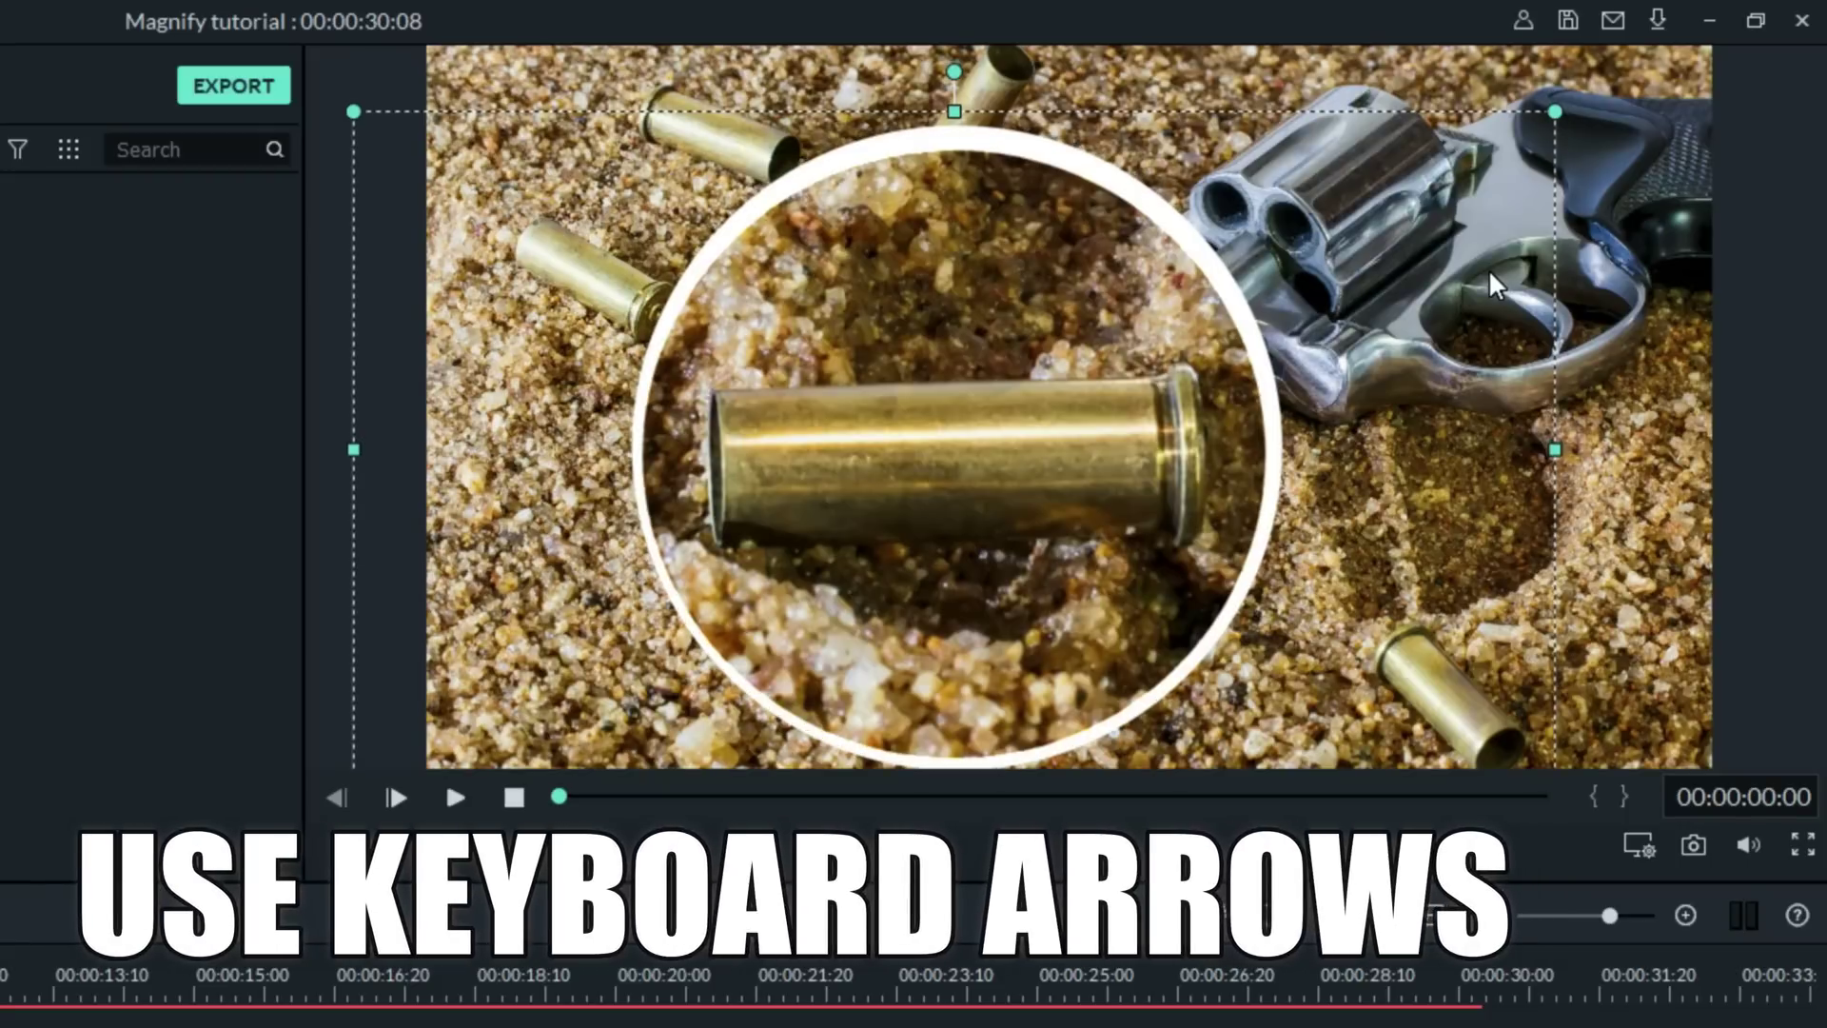
key("Left")
key("Left")
key("Left")
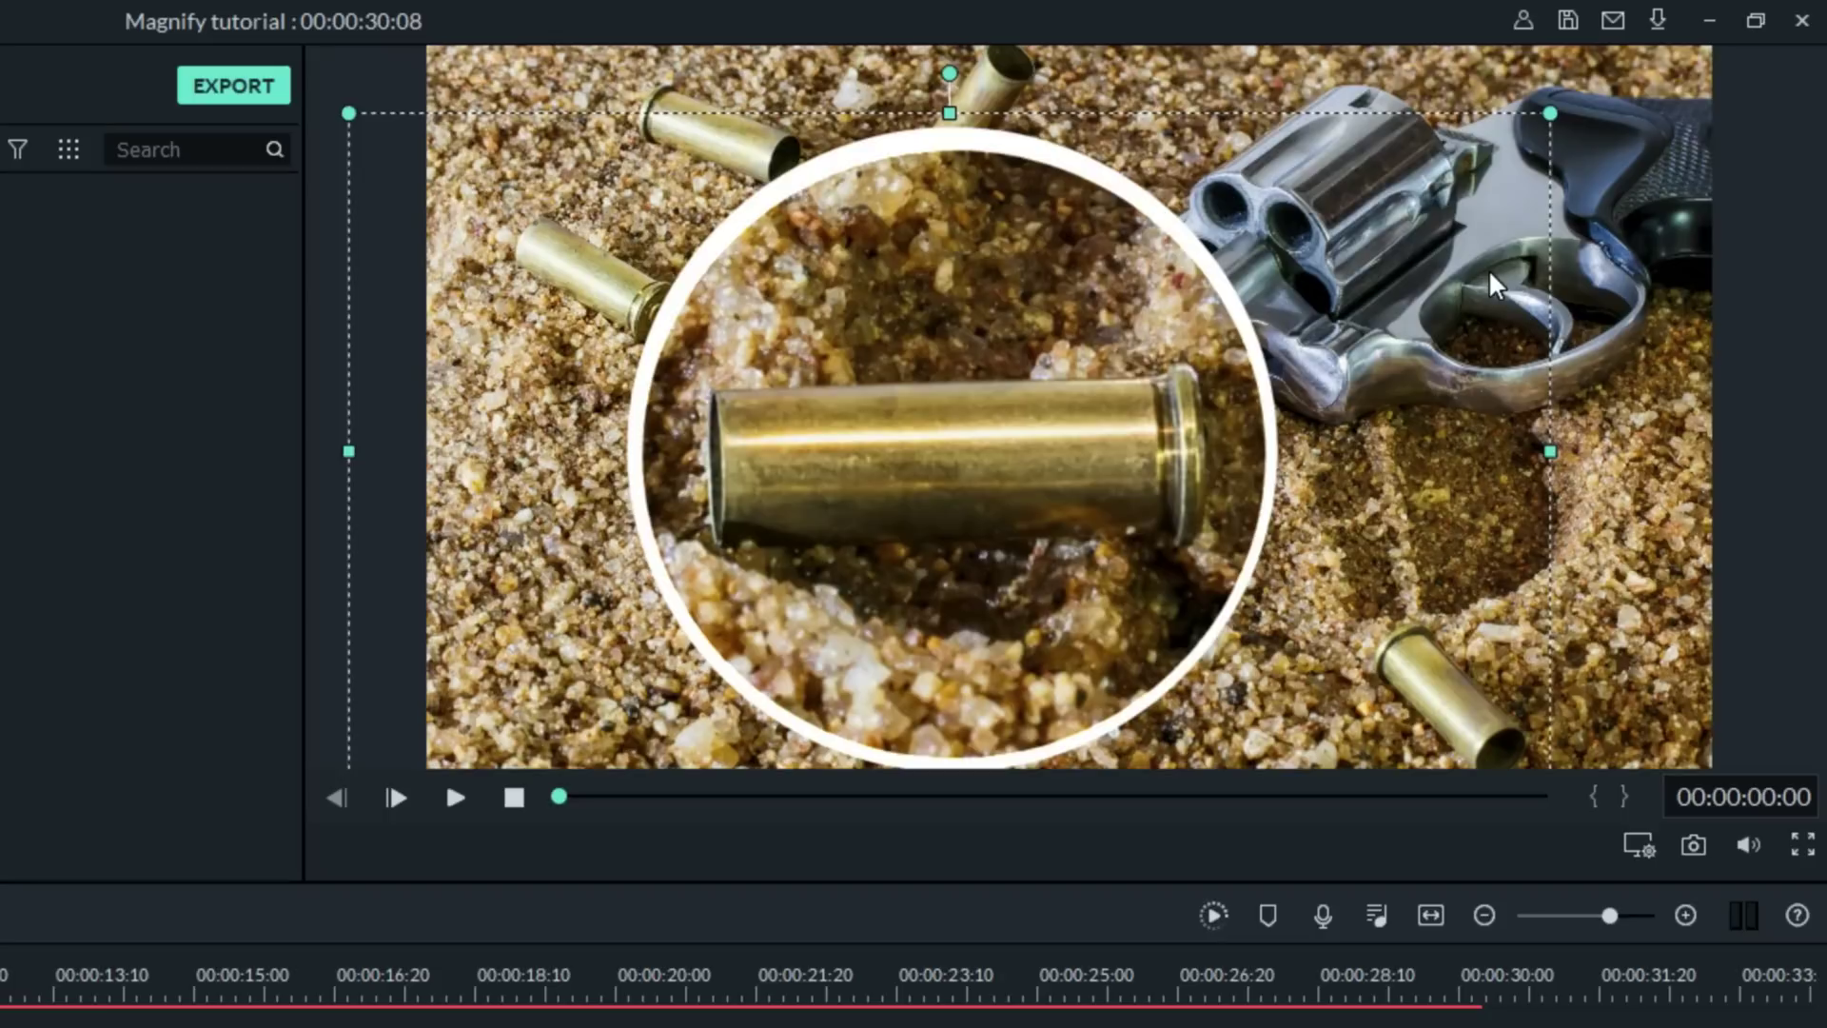
key("Down")
key("Down")
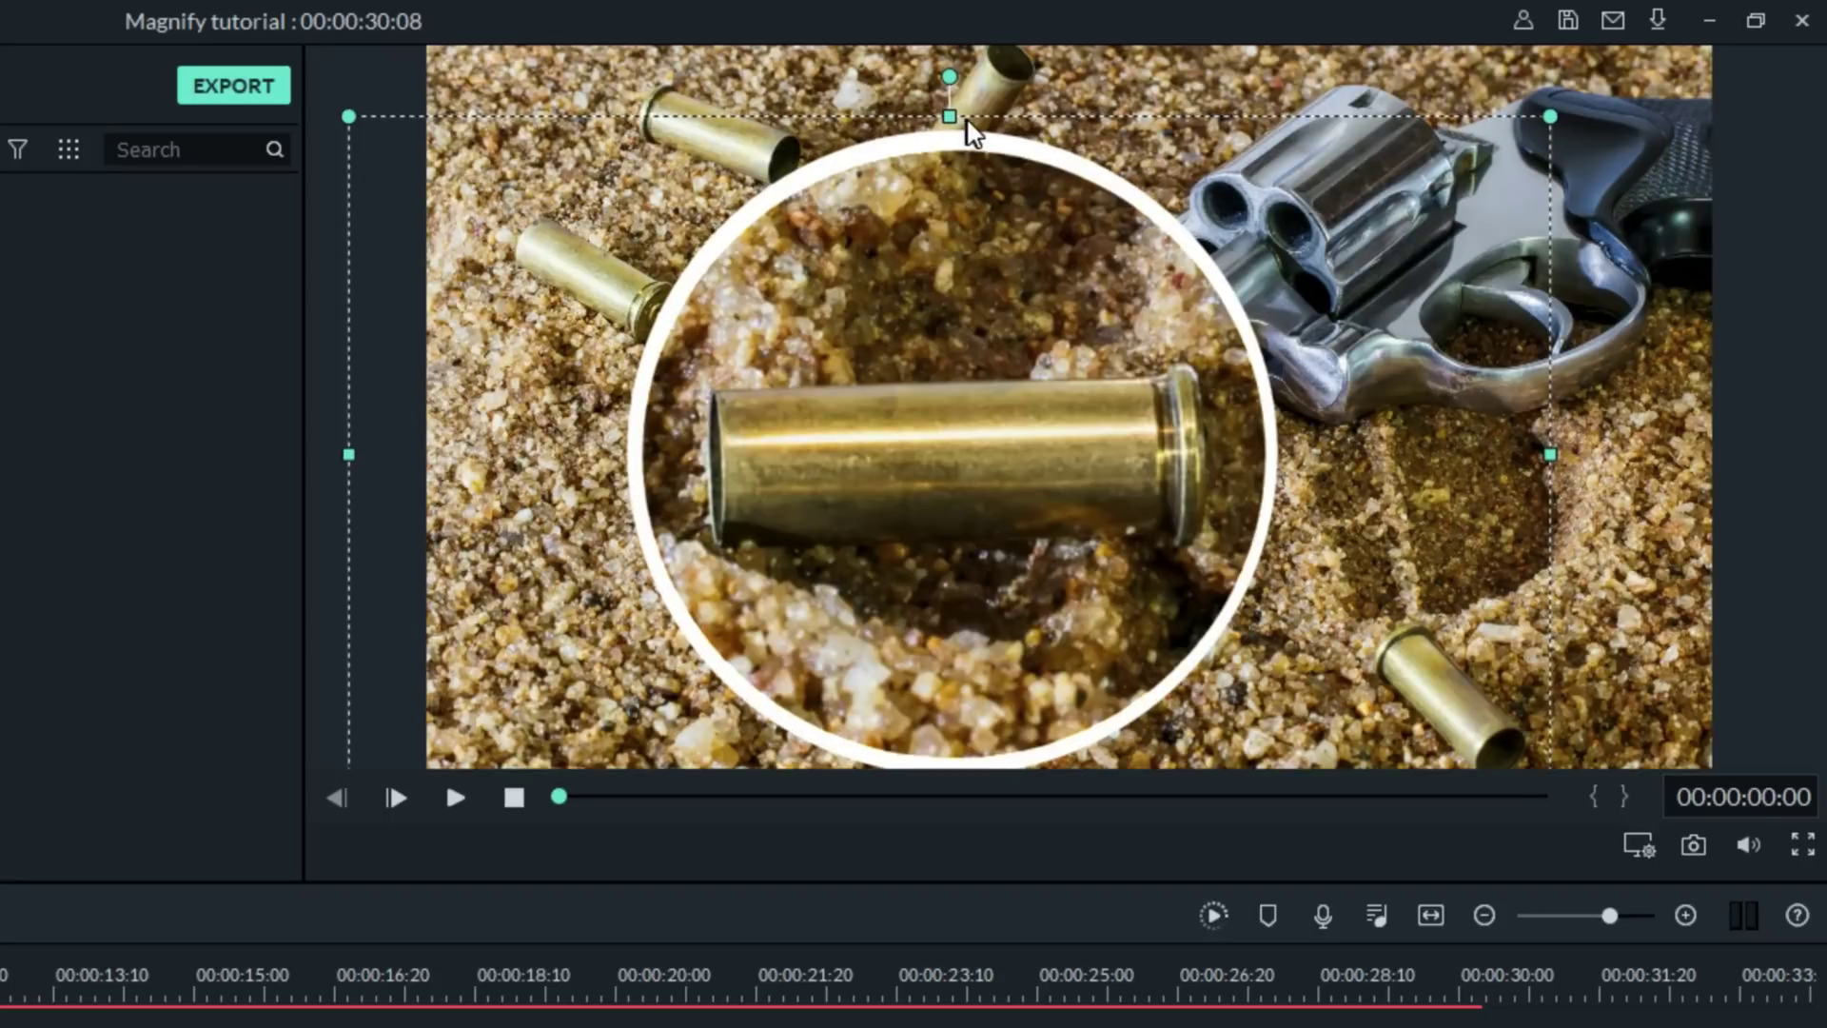
left_click_drag(950, 115, 949, 121)
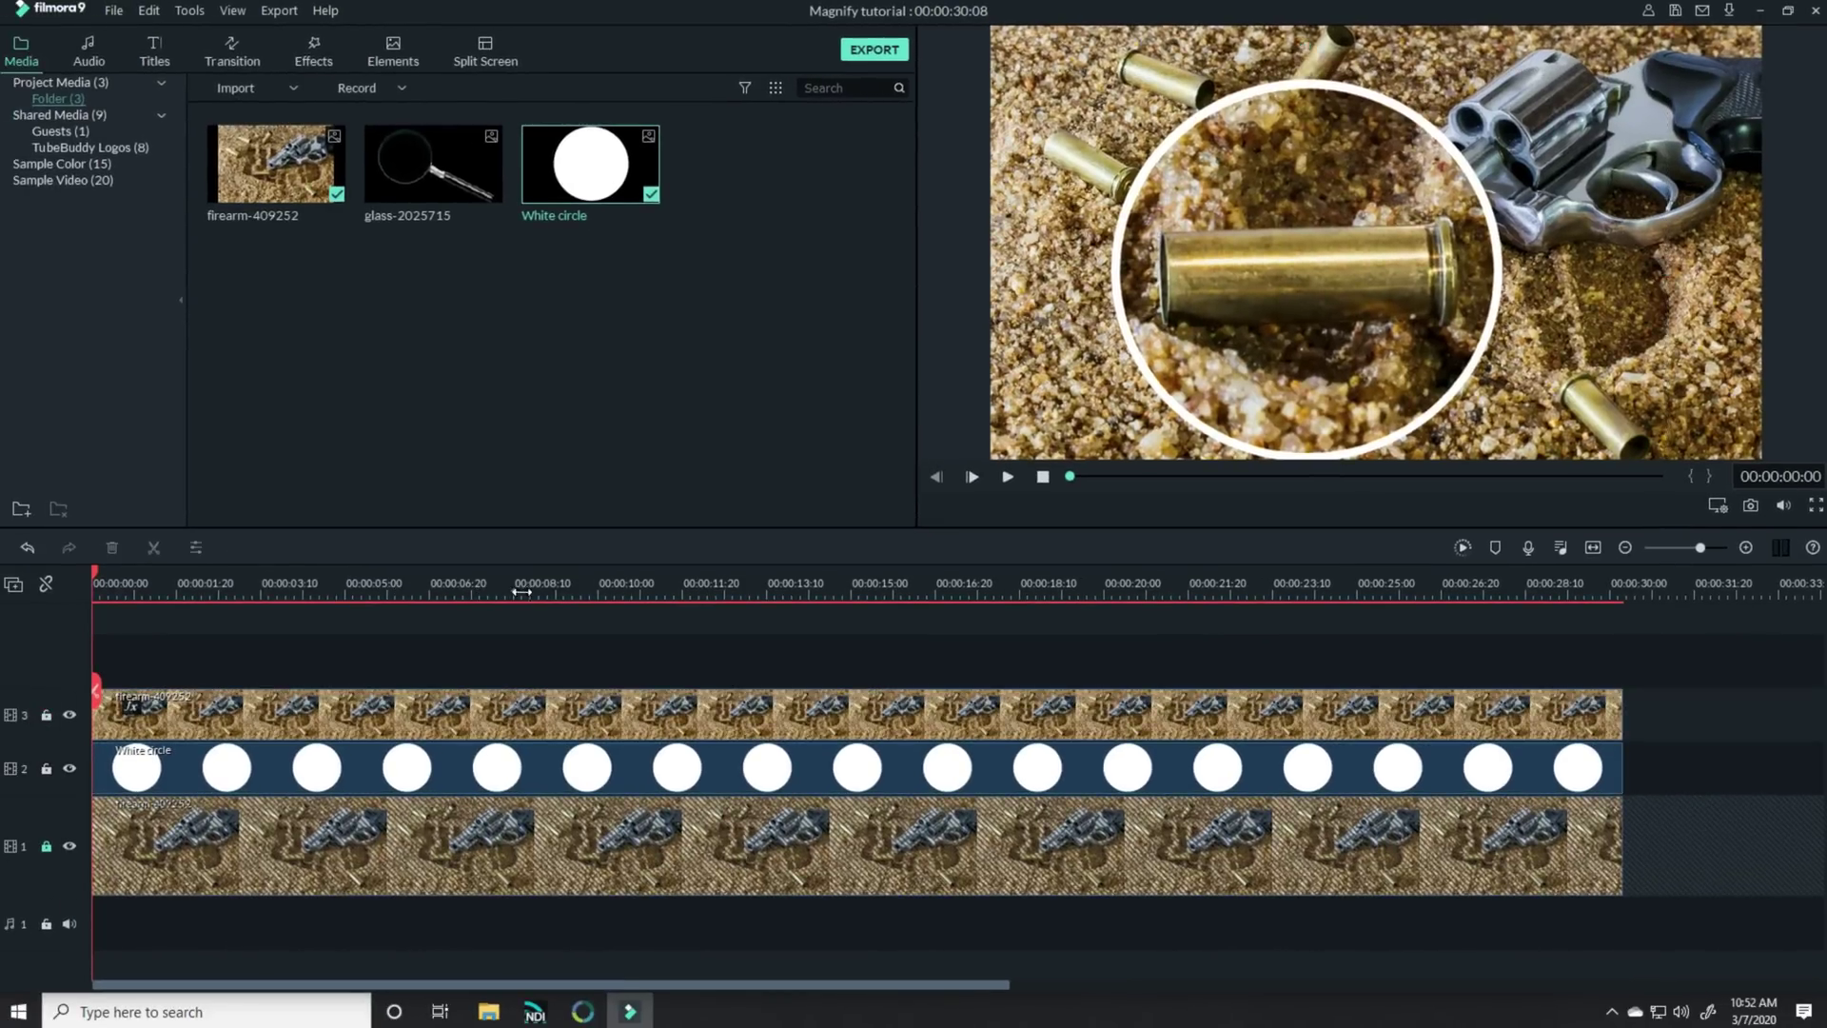
Split the White circle and masked firearm clips at 00:00:09:07 and delete the parts before the cut
left_click(538, 594)
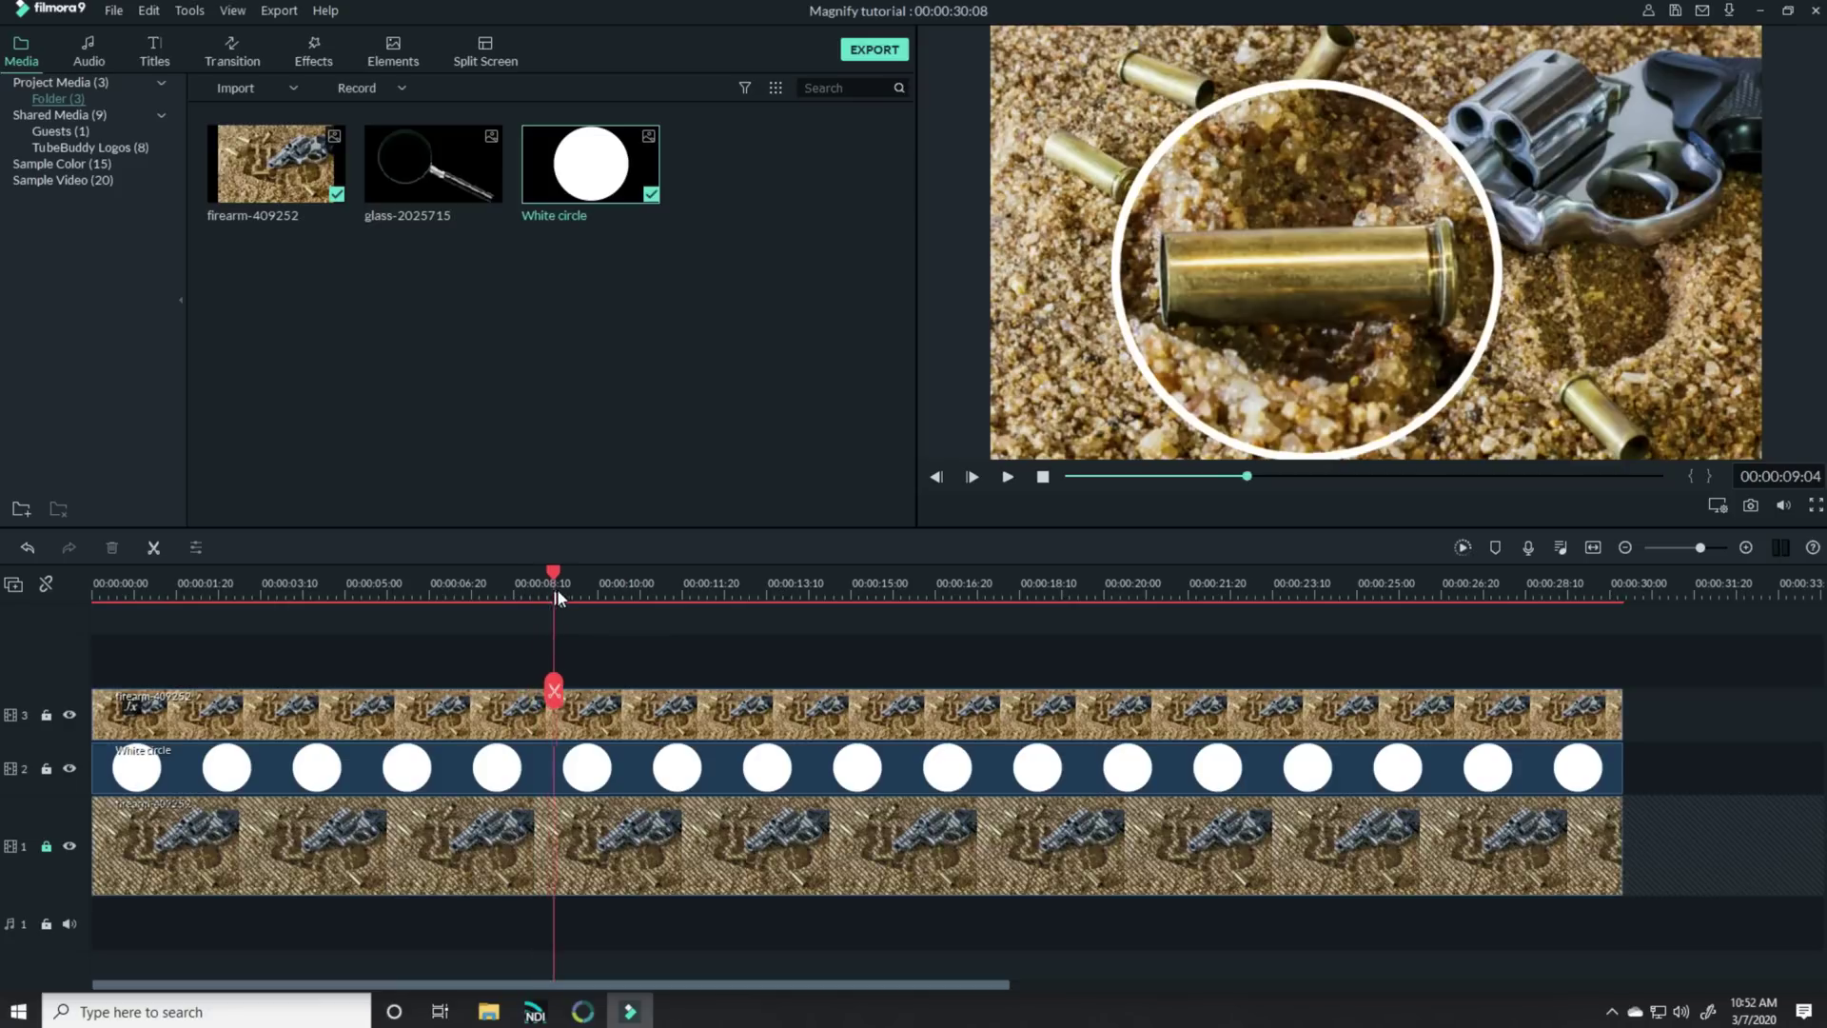
left_click_drag(557, 590, 571, 592)
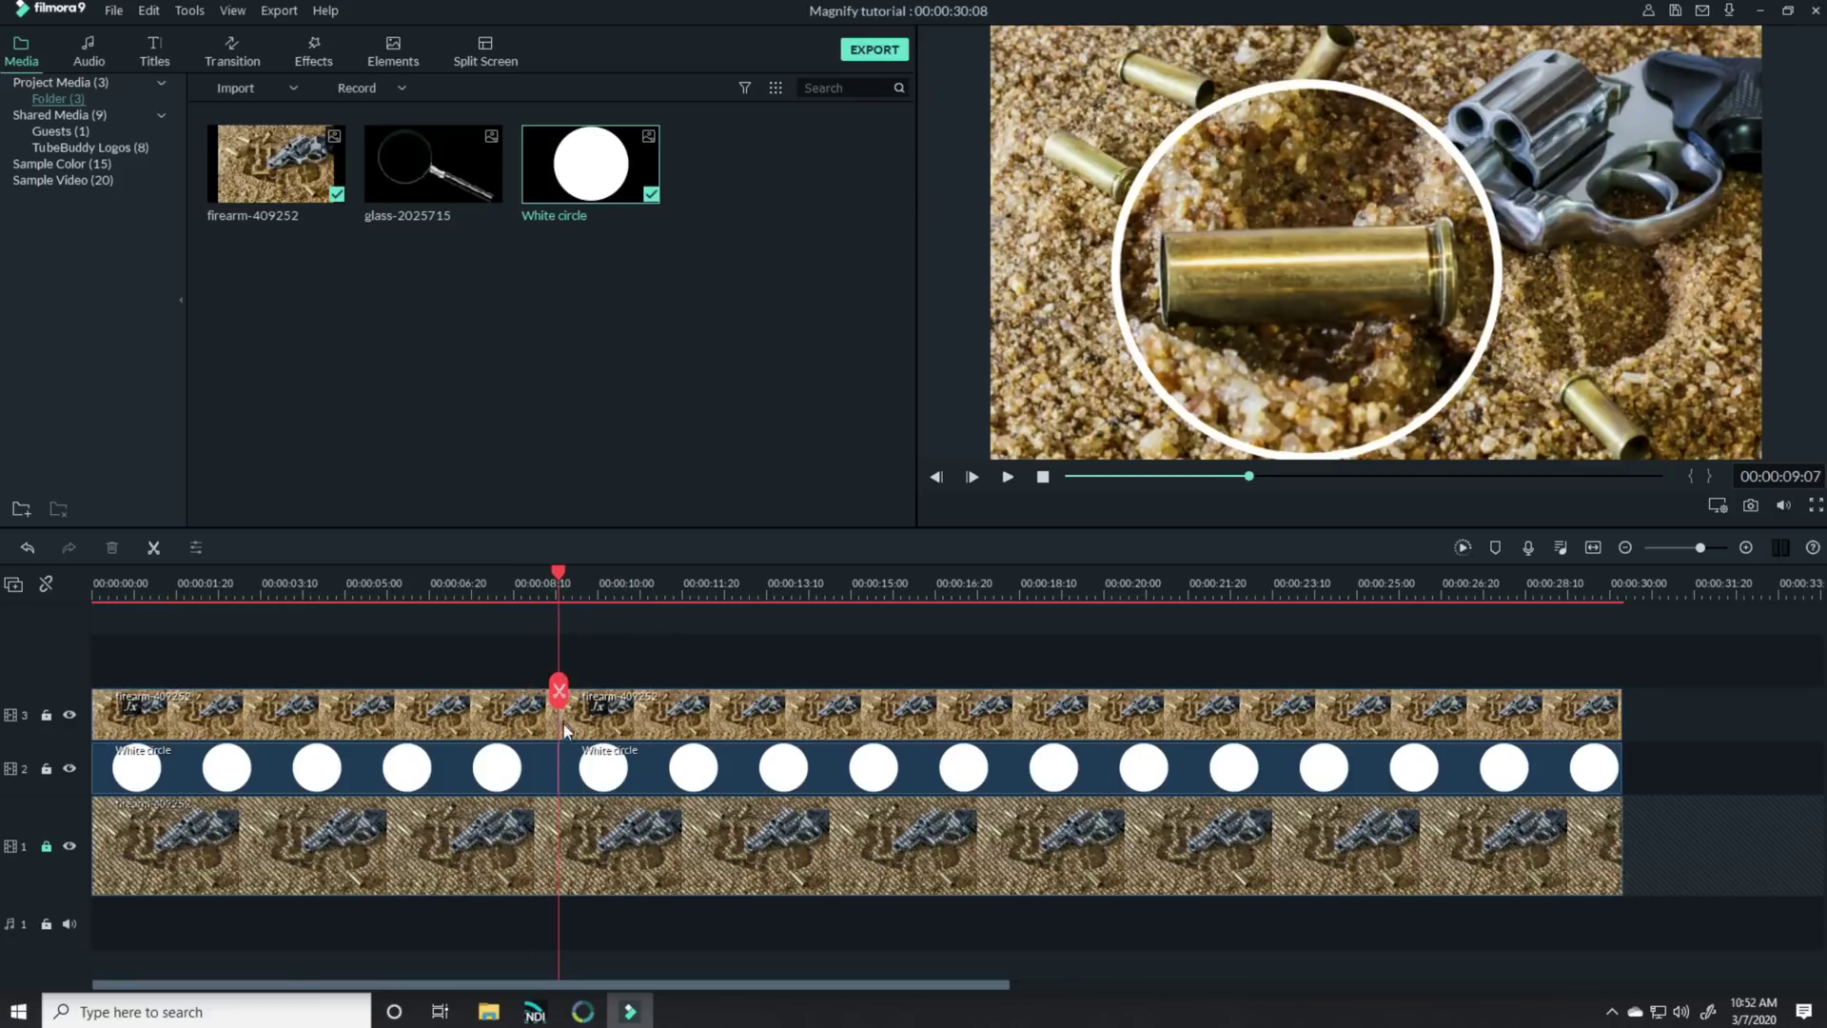
left_click(511, 776)
key("Delete")
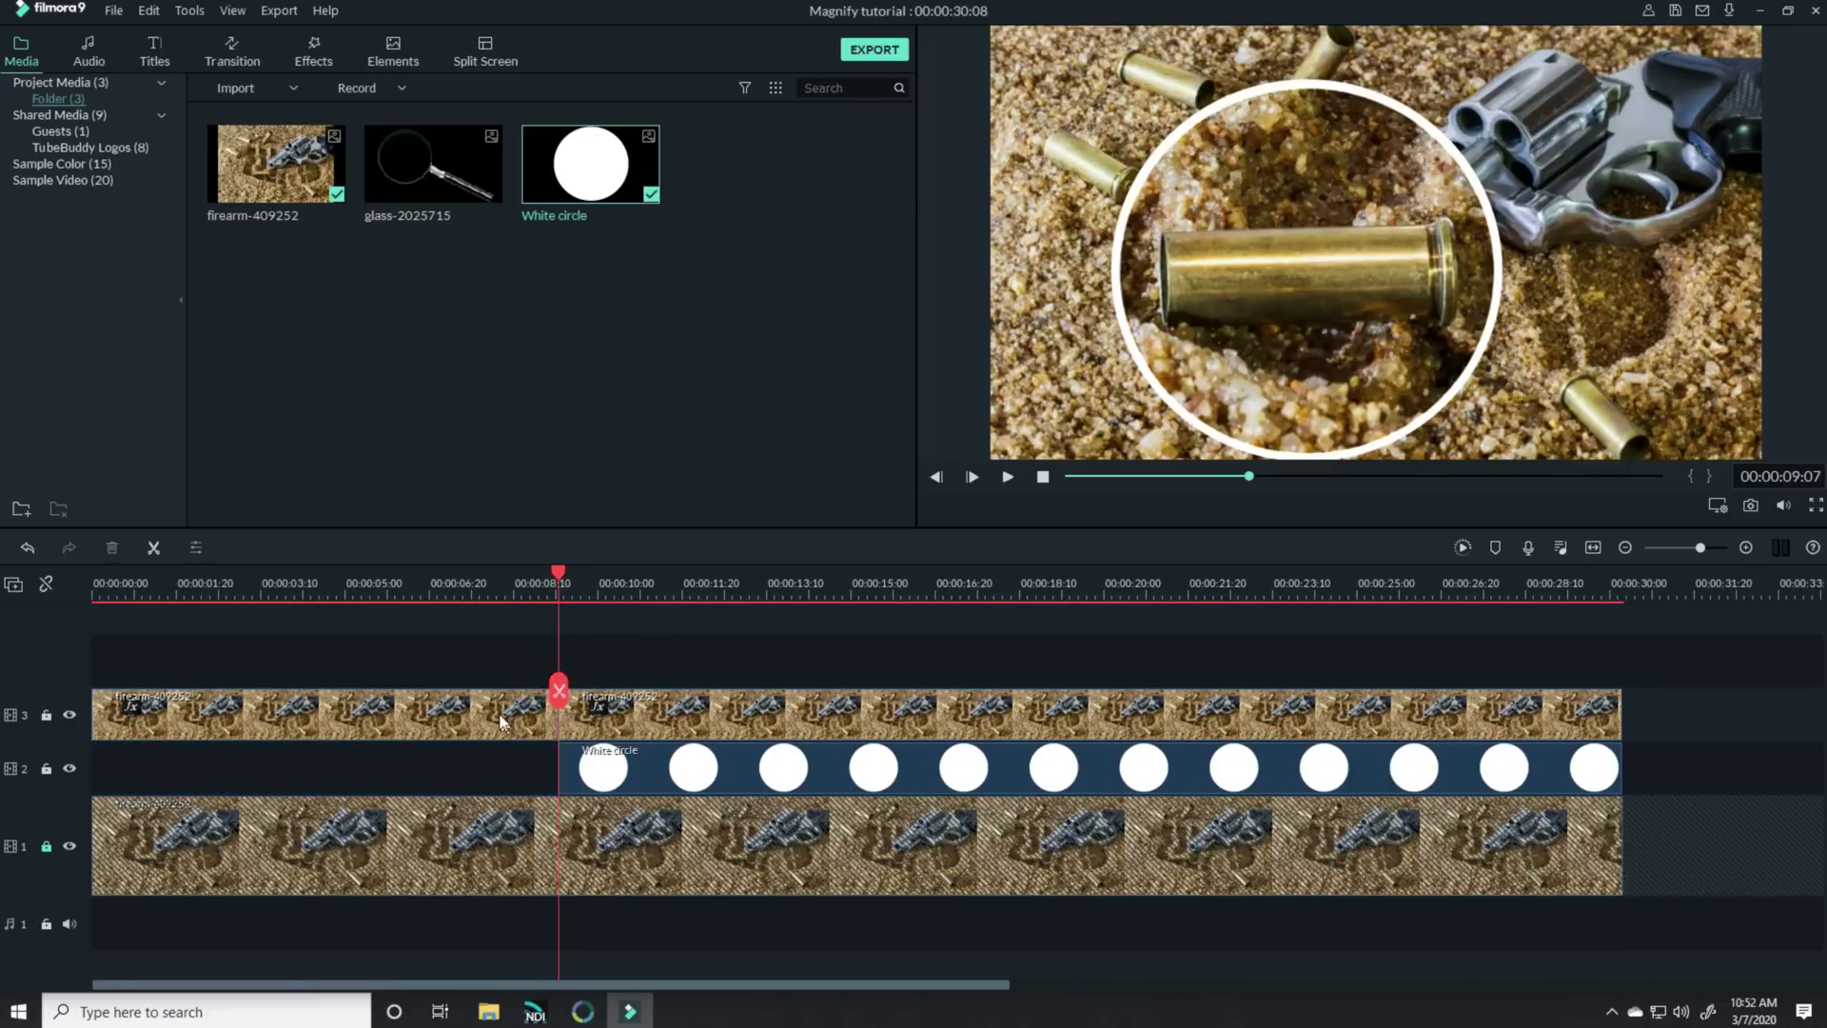
left_click(502, 716)
key("Delete")
Split both overlay clips at 00:00:13:04 and delete the parts after the cut
left_click_drag(563, 601, 758, 590)
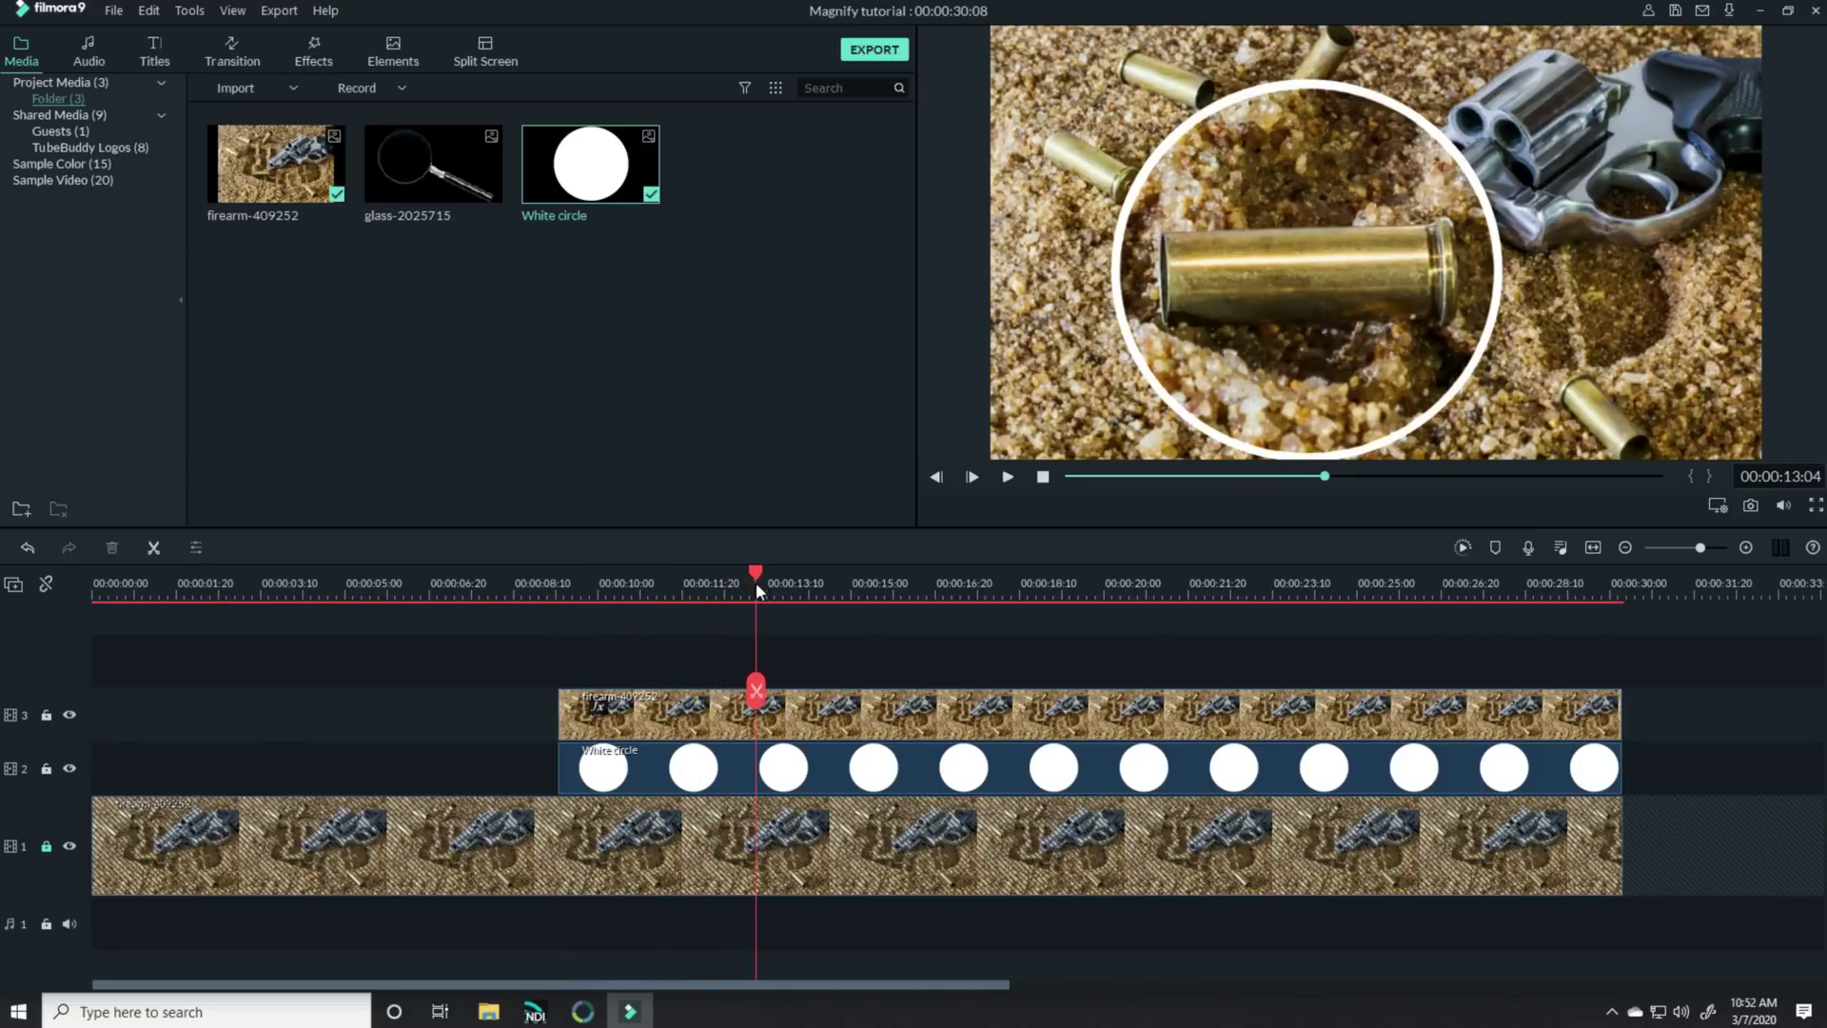
left_click(756, 693)
key("Delete")
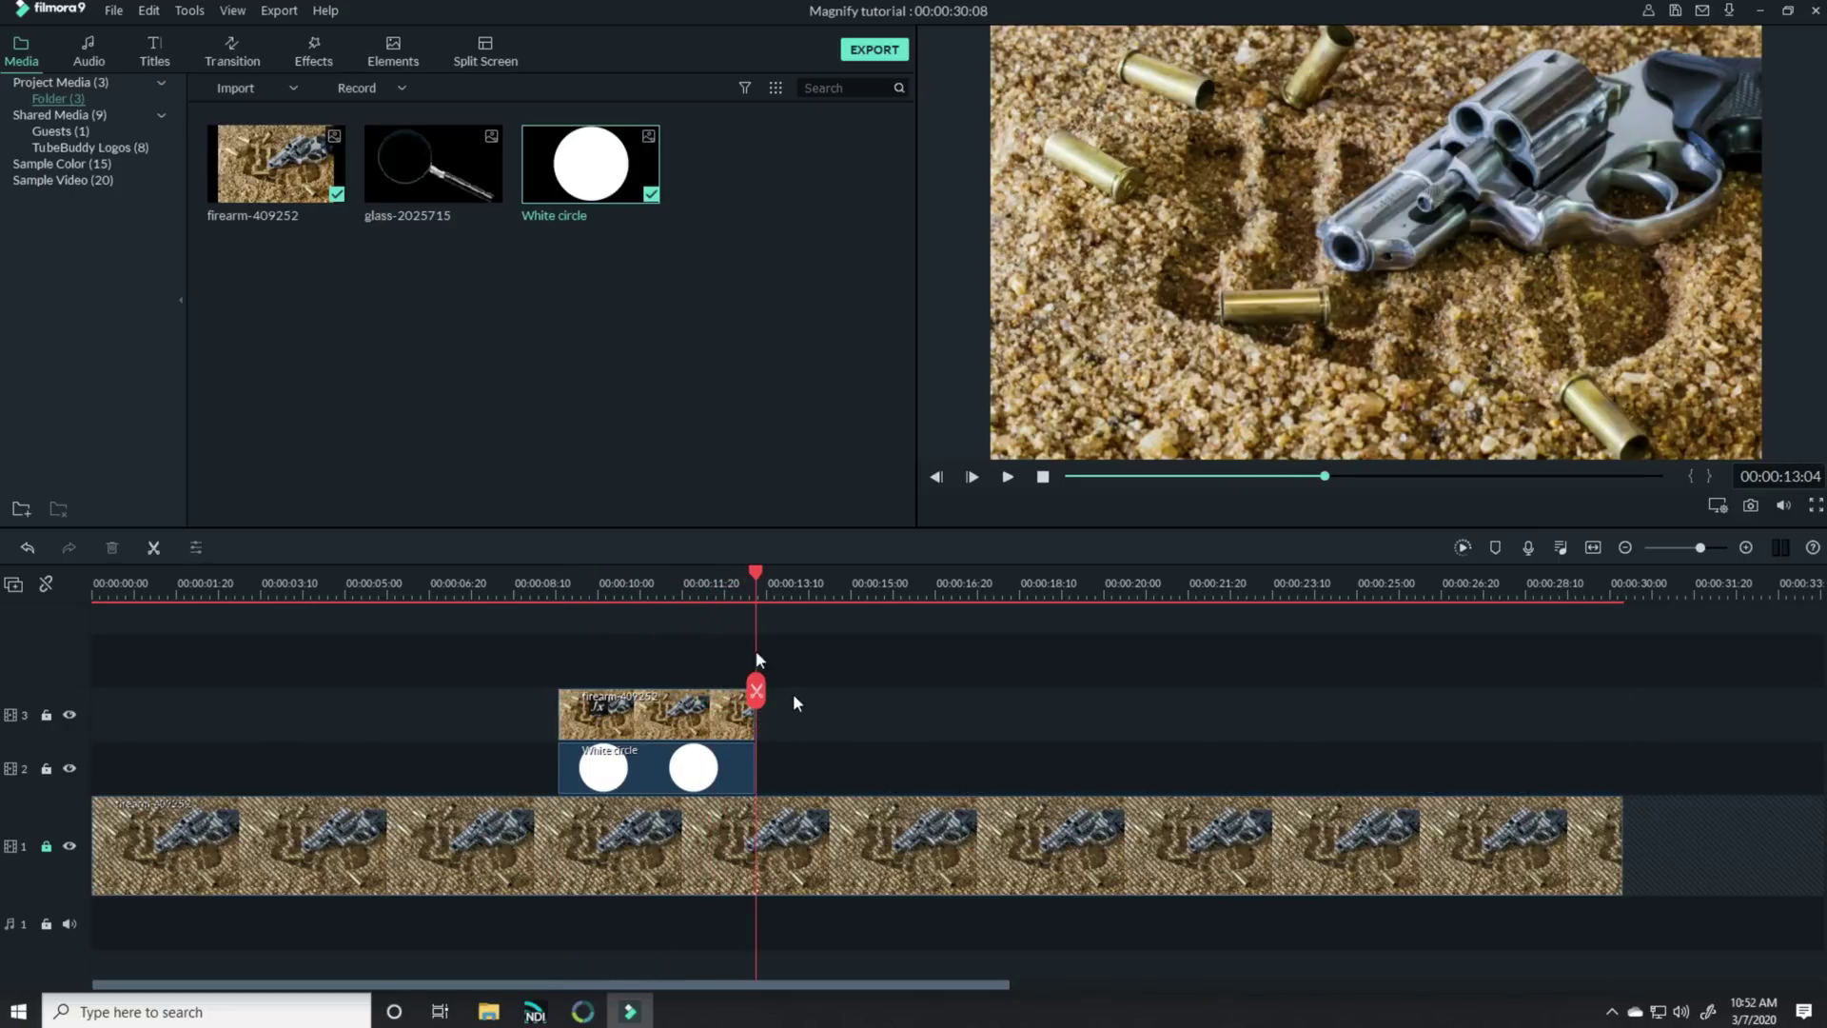
Apply the Boom! motion animation to both the masked firearm clip on track 3 and the White circle clip on track 2
left_click_drag(471, 580, 629, 590)
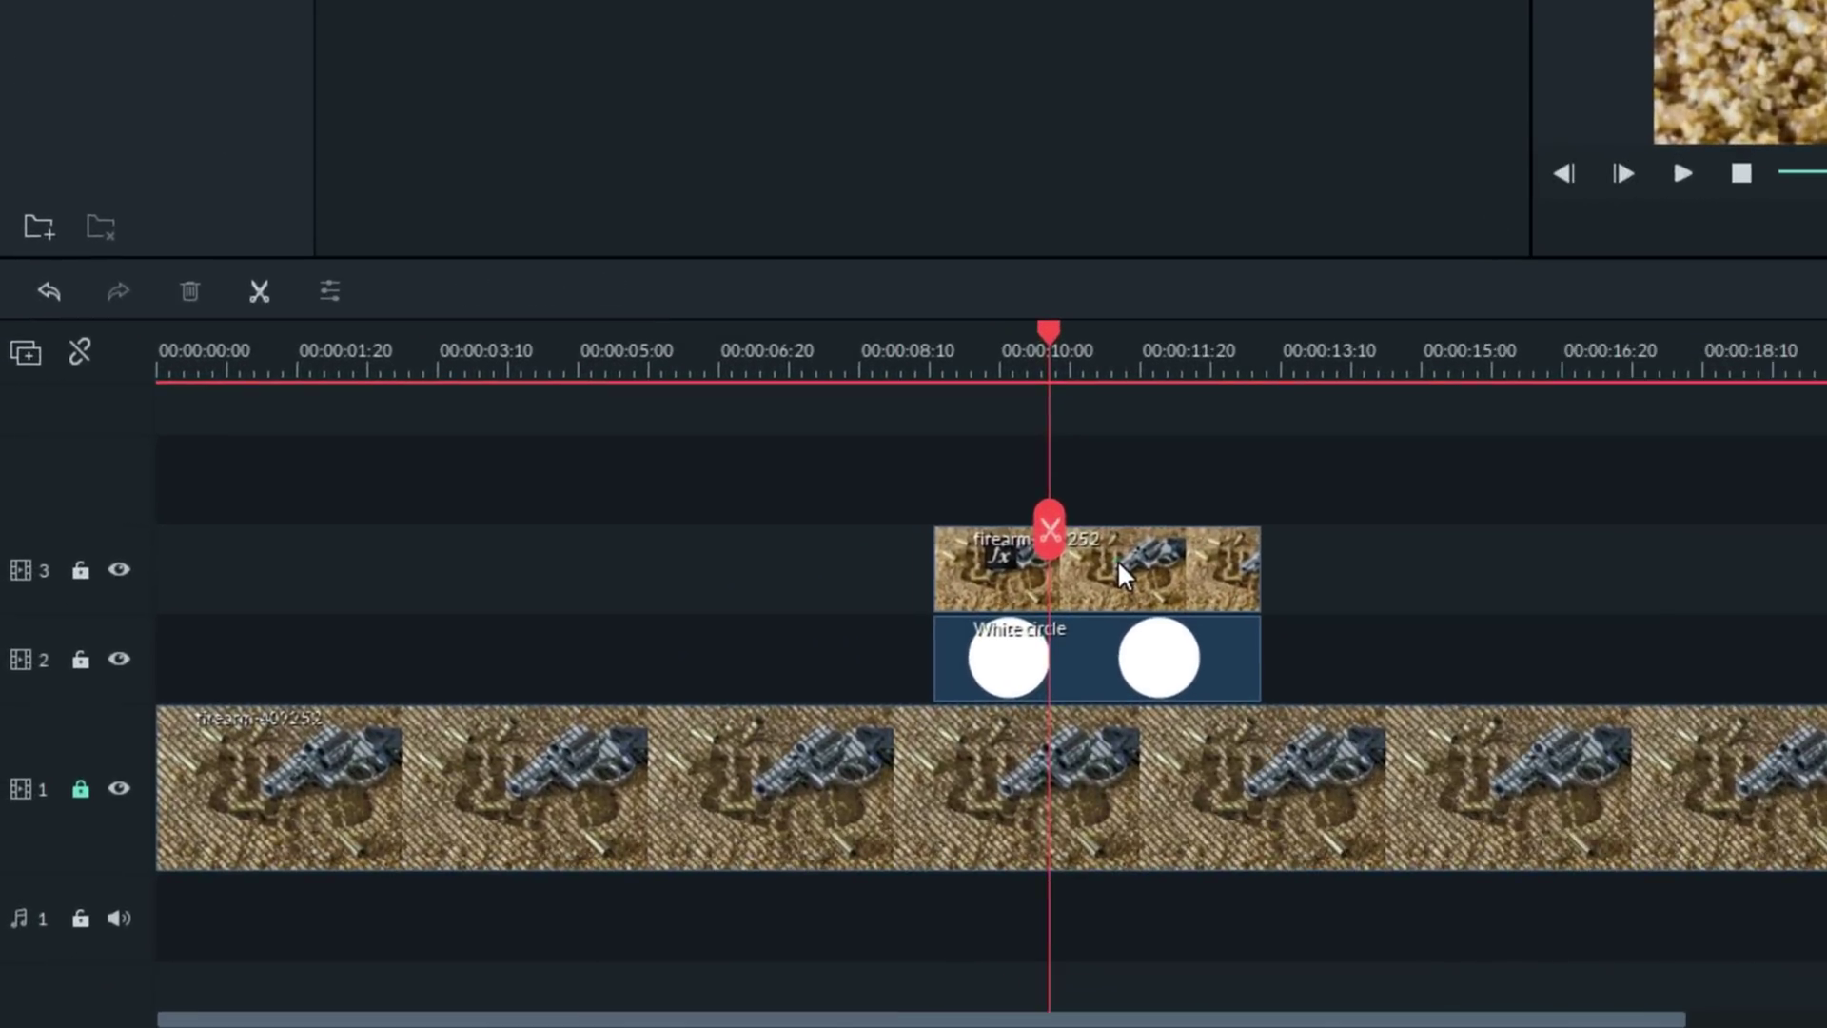
double_click(969, 608)
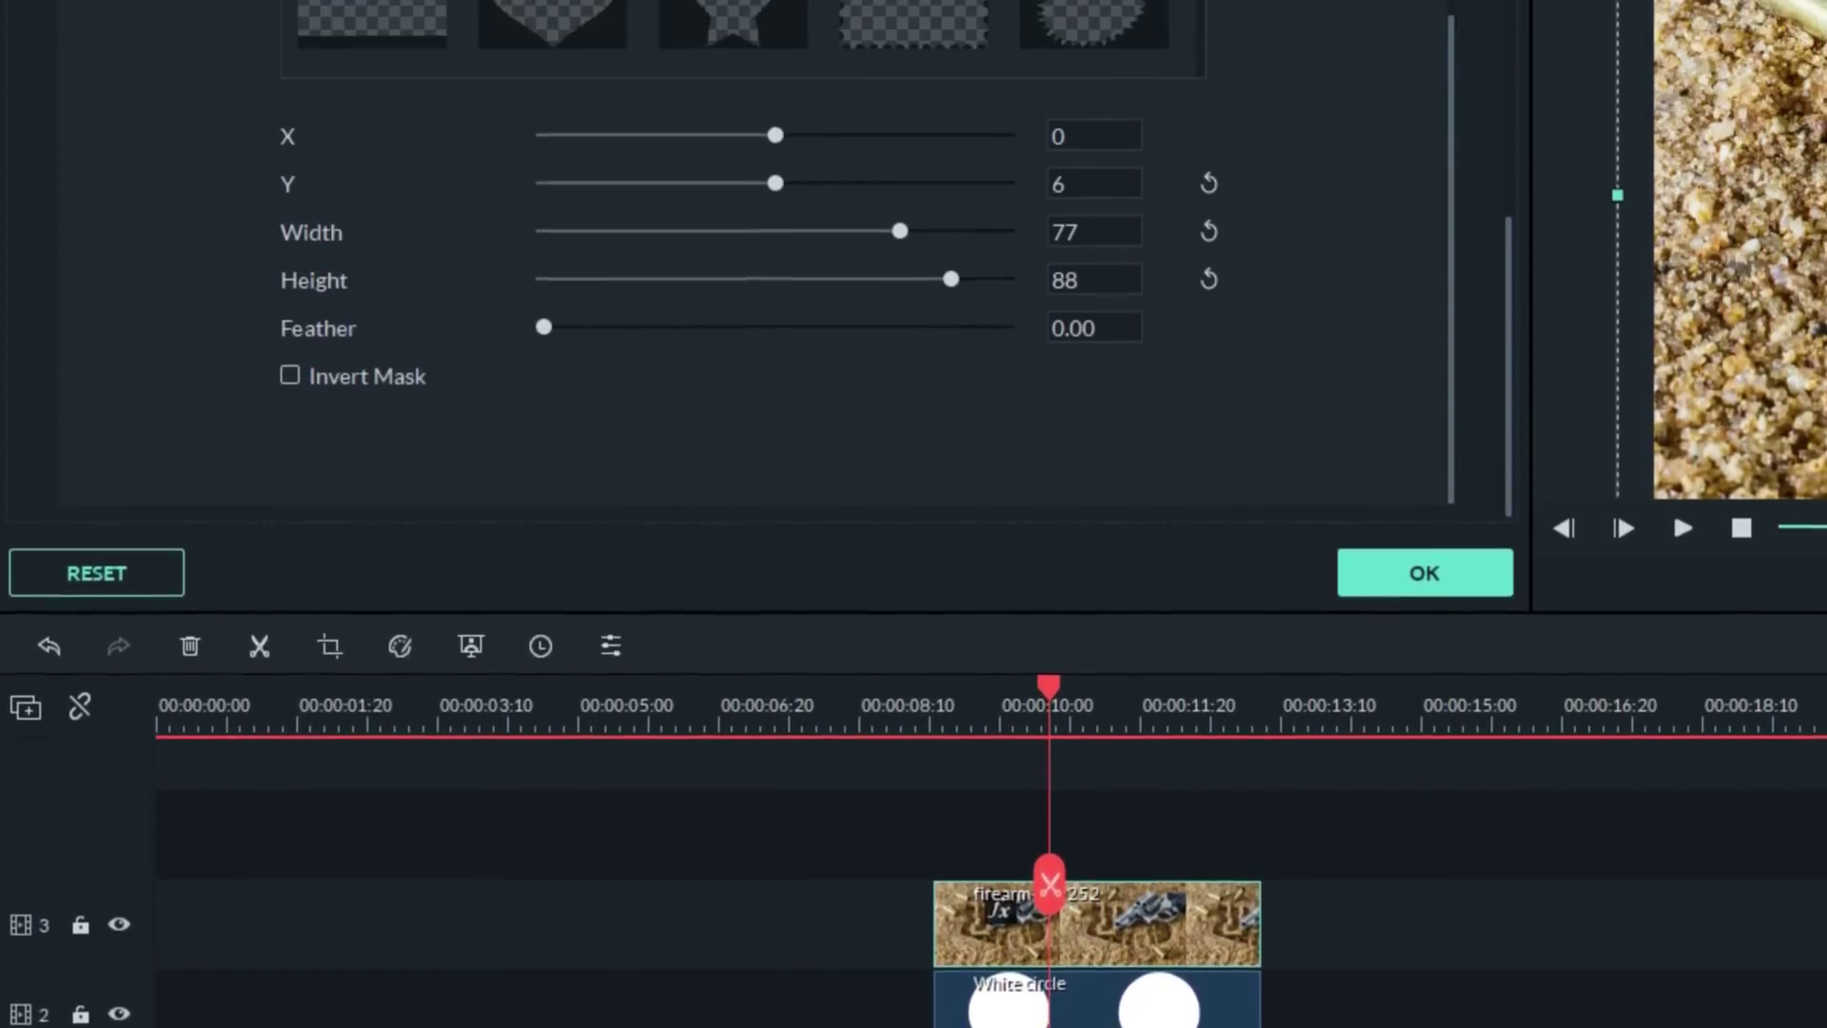
left_click(325, 15)
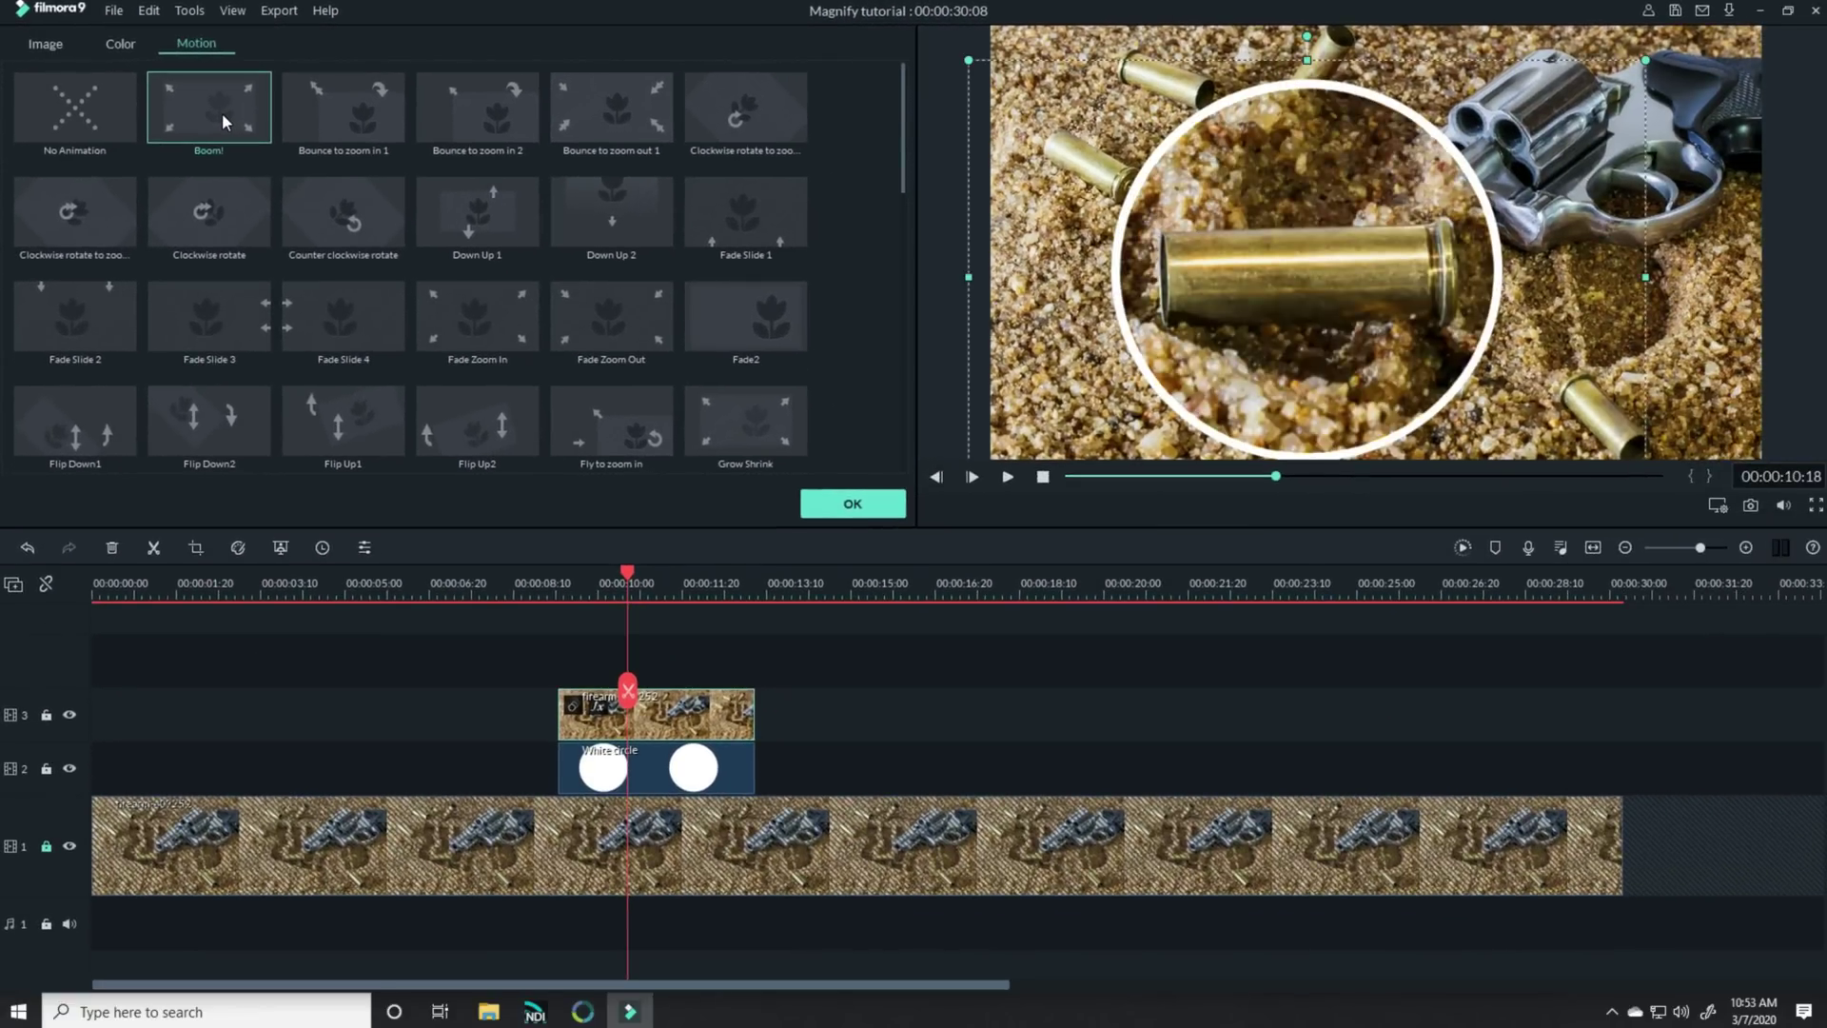
left_click(594, 782)
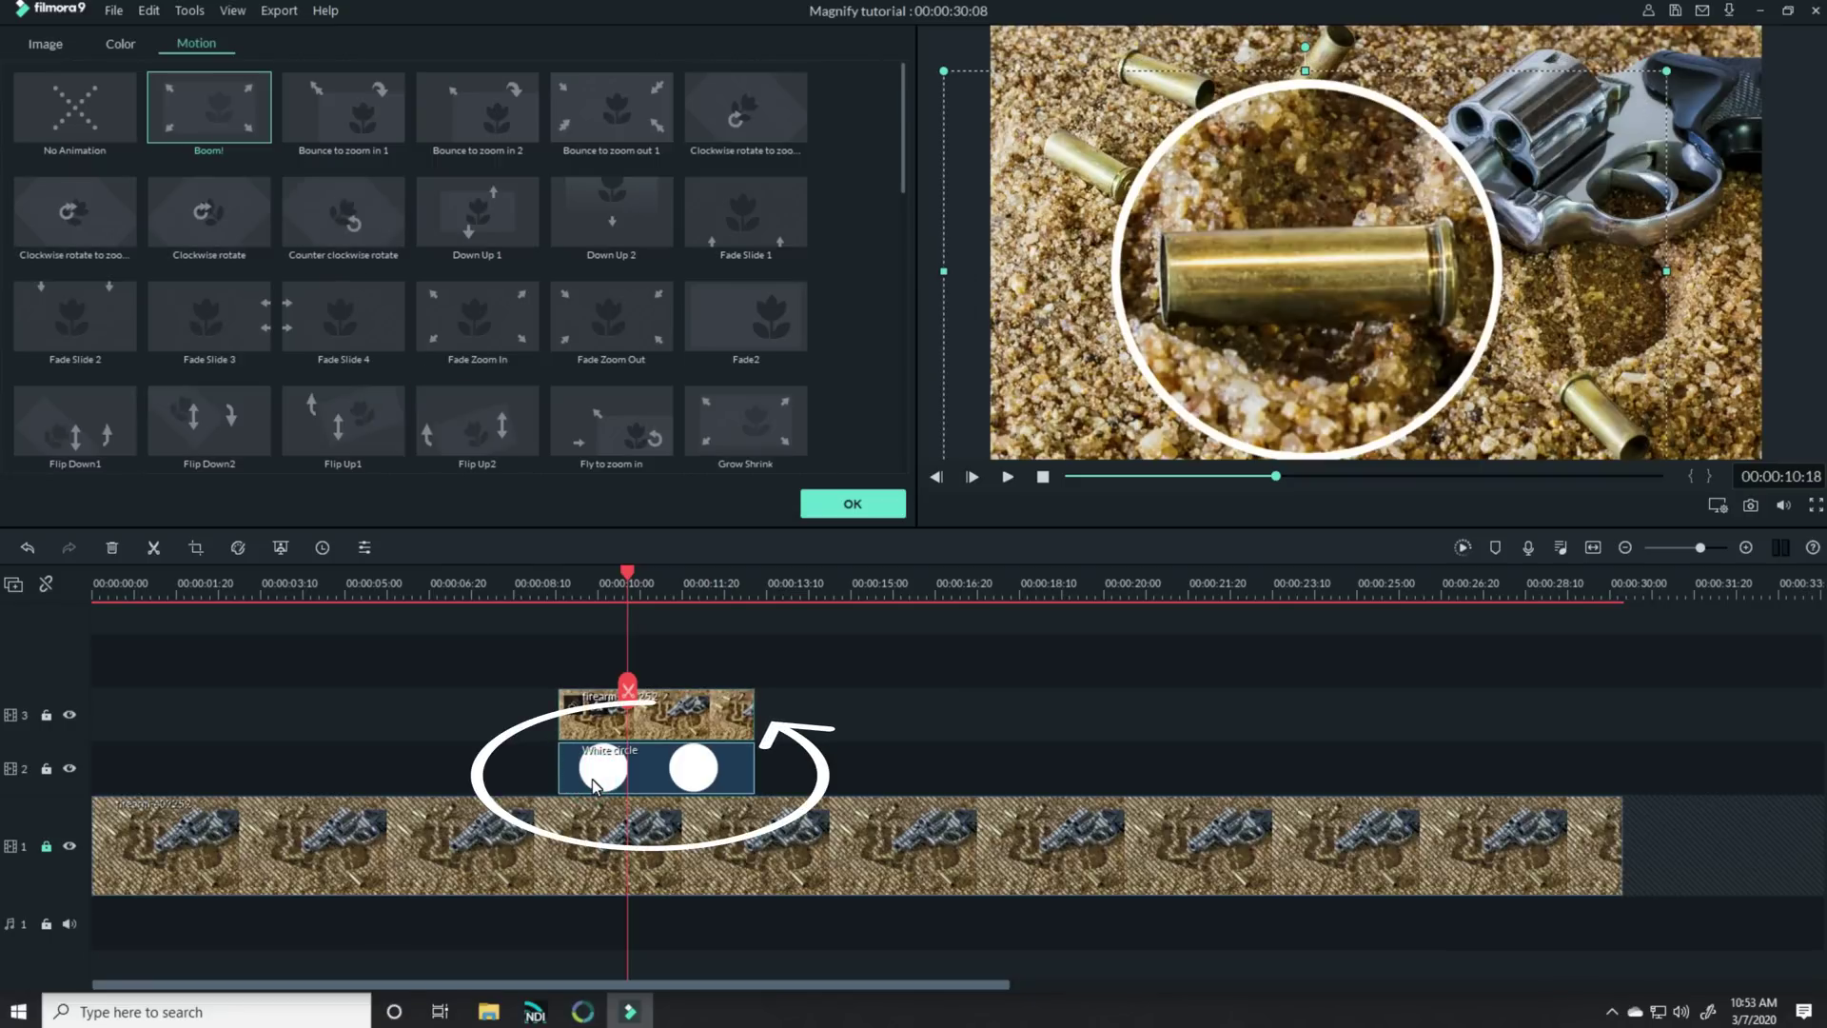
left_click(213, 118)
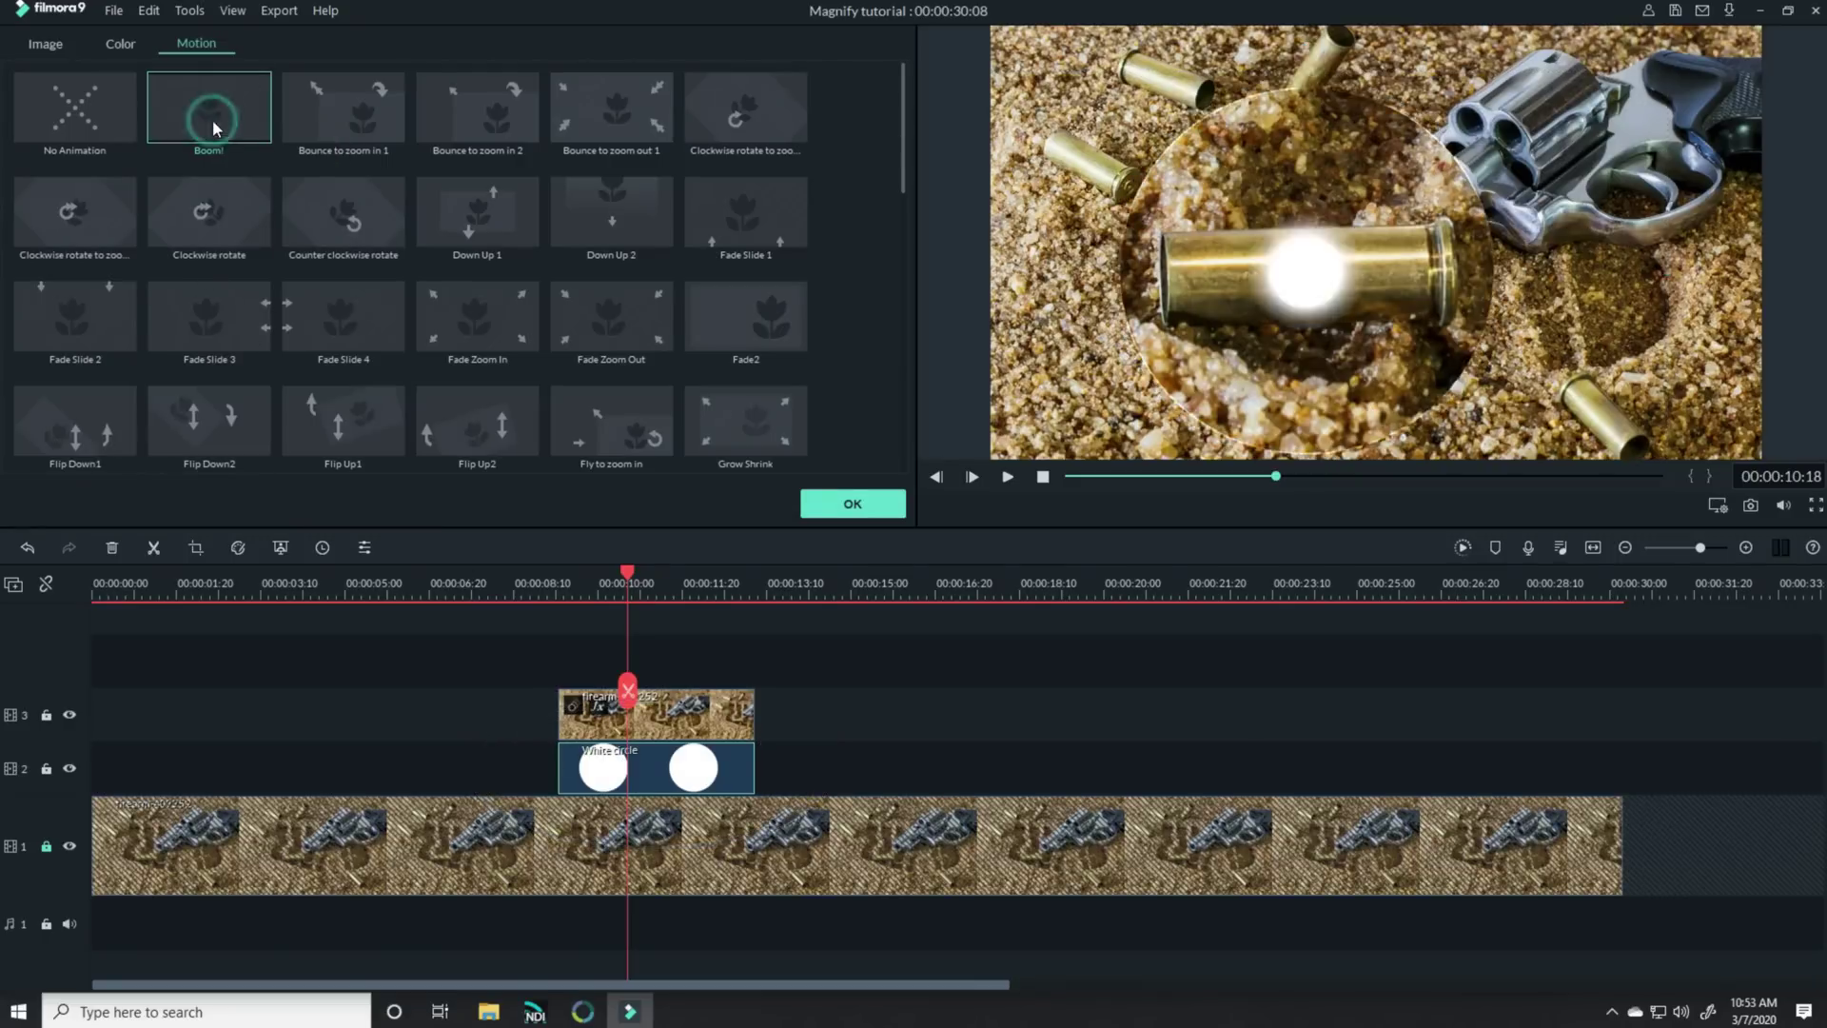
Play back the timeline from just before the overlay clips to check the magnifier animation
left_click(937, 479)
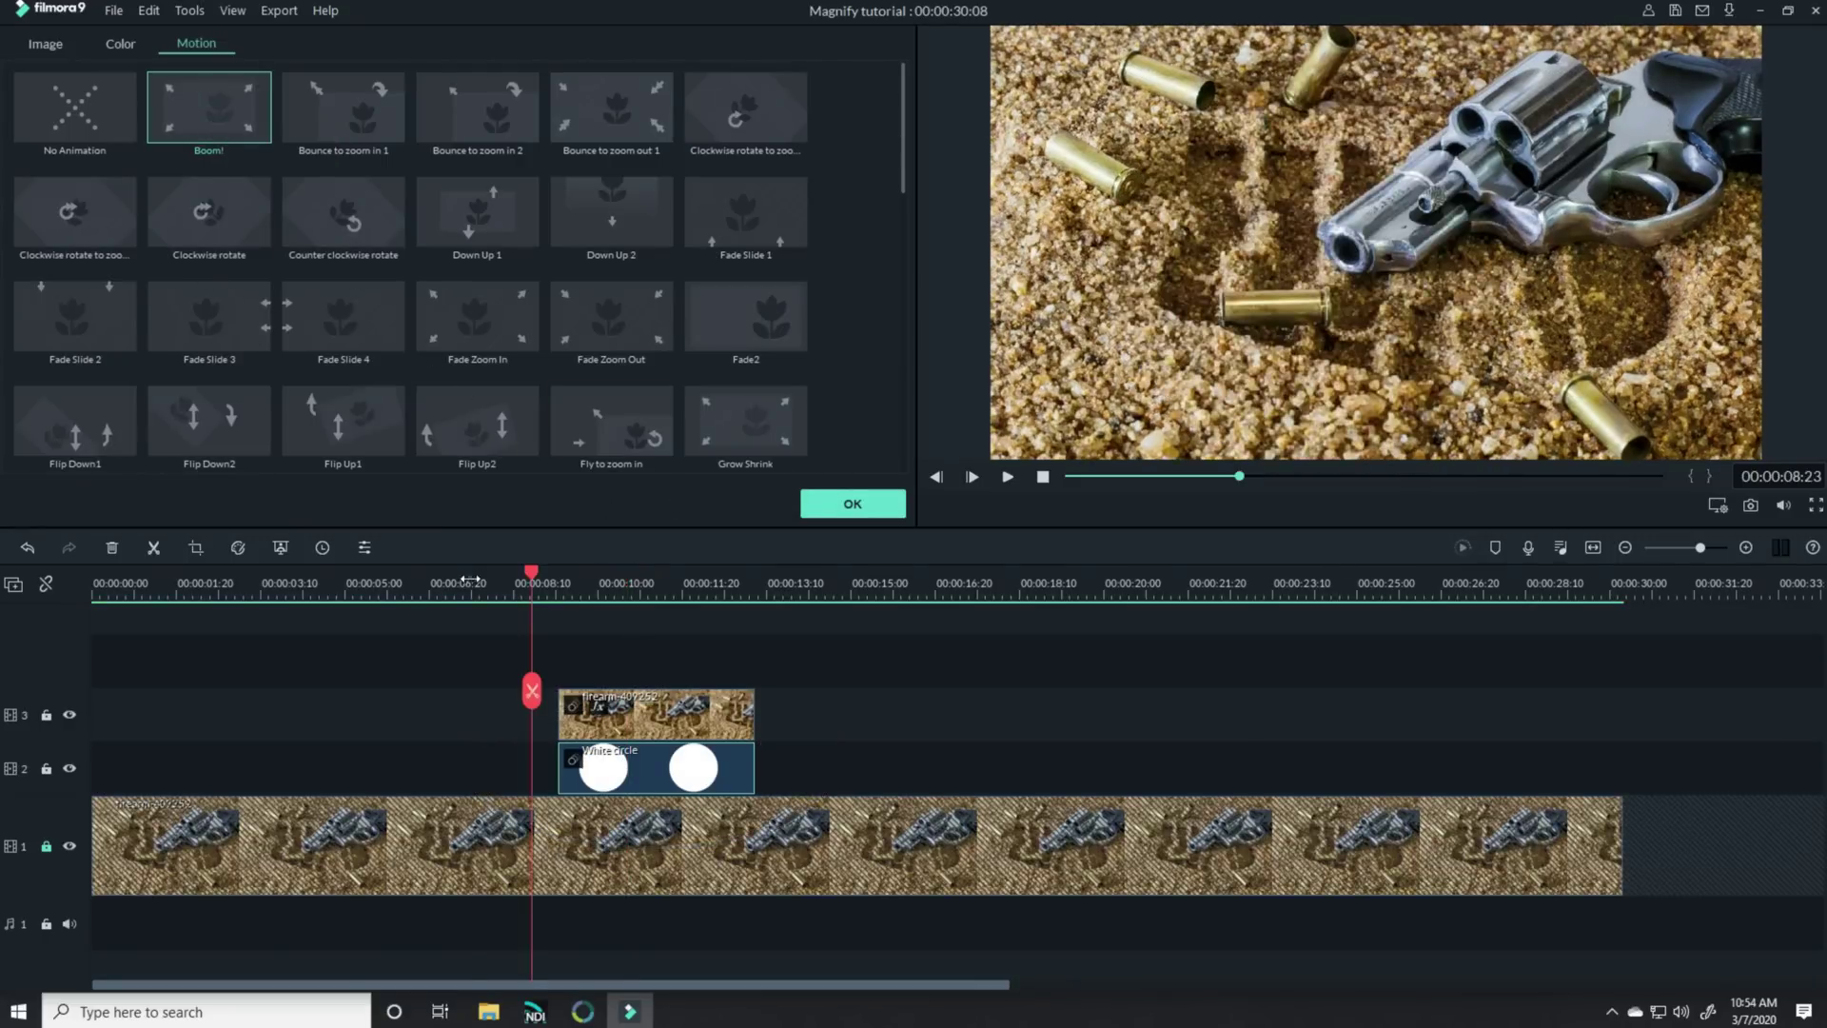
left_click(1008, 479)
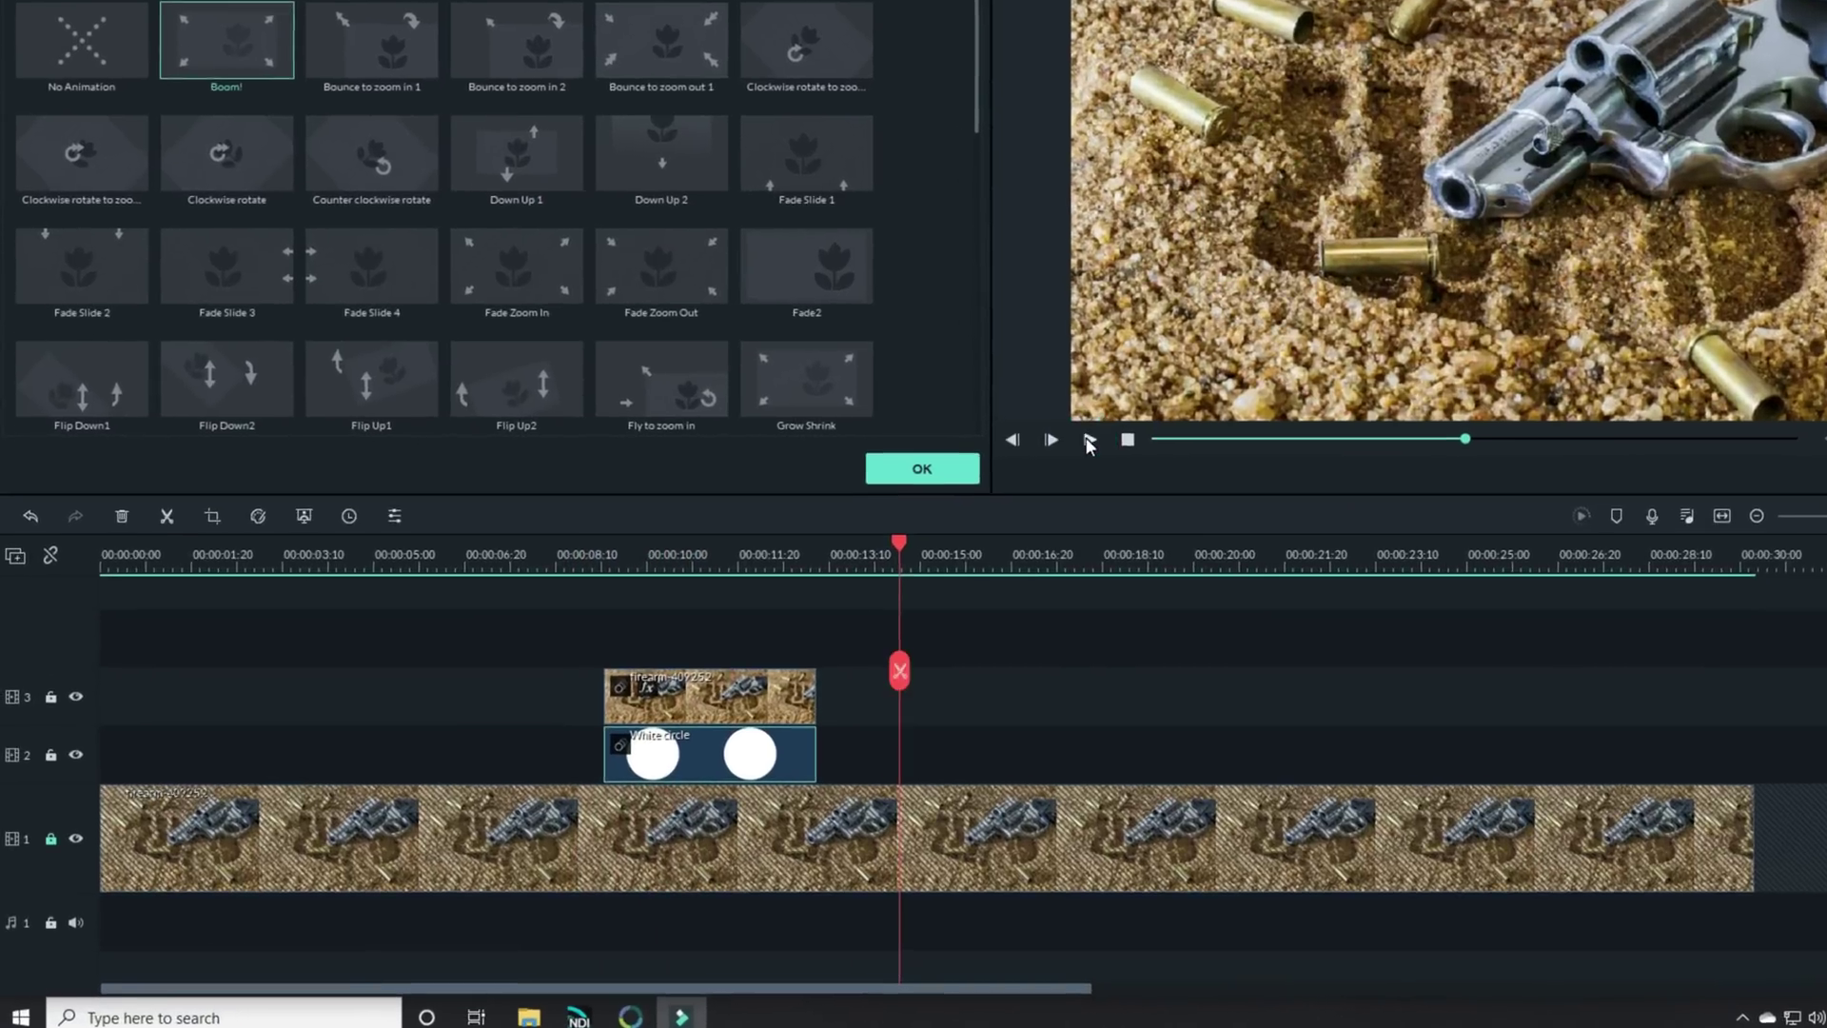
left_click(1009, 478)
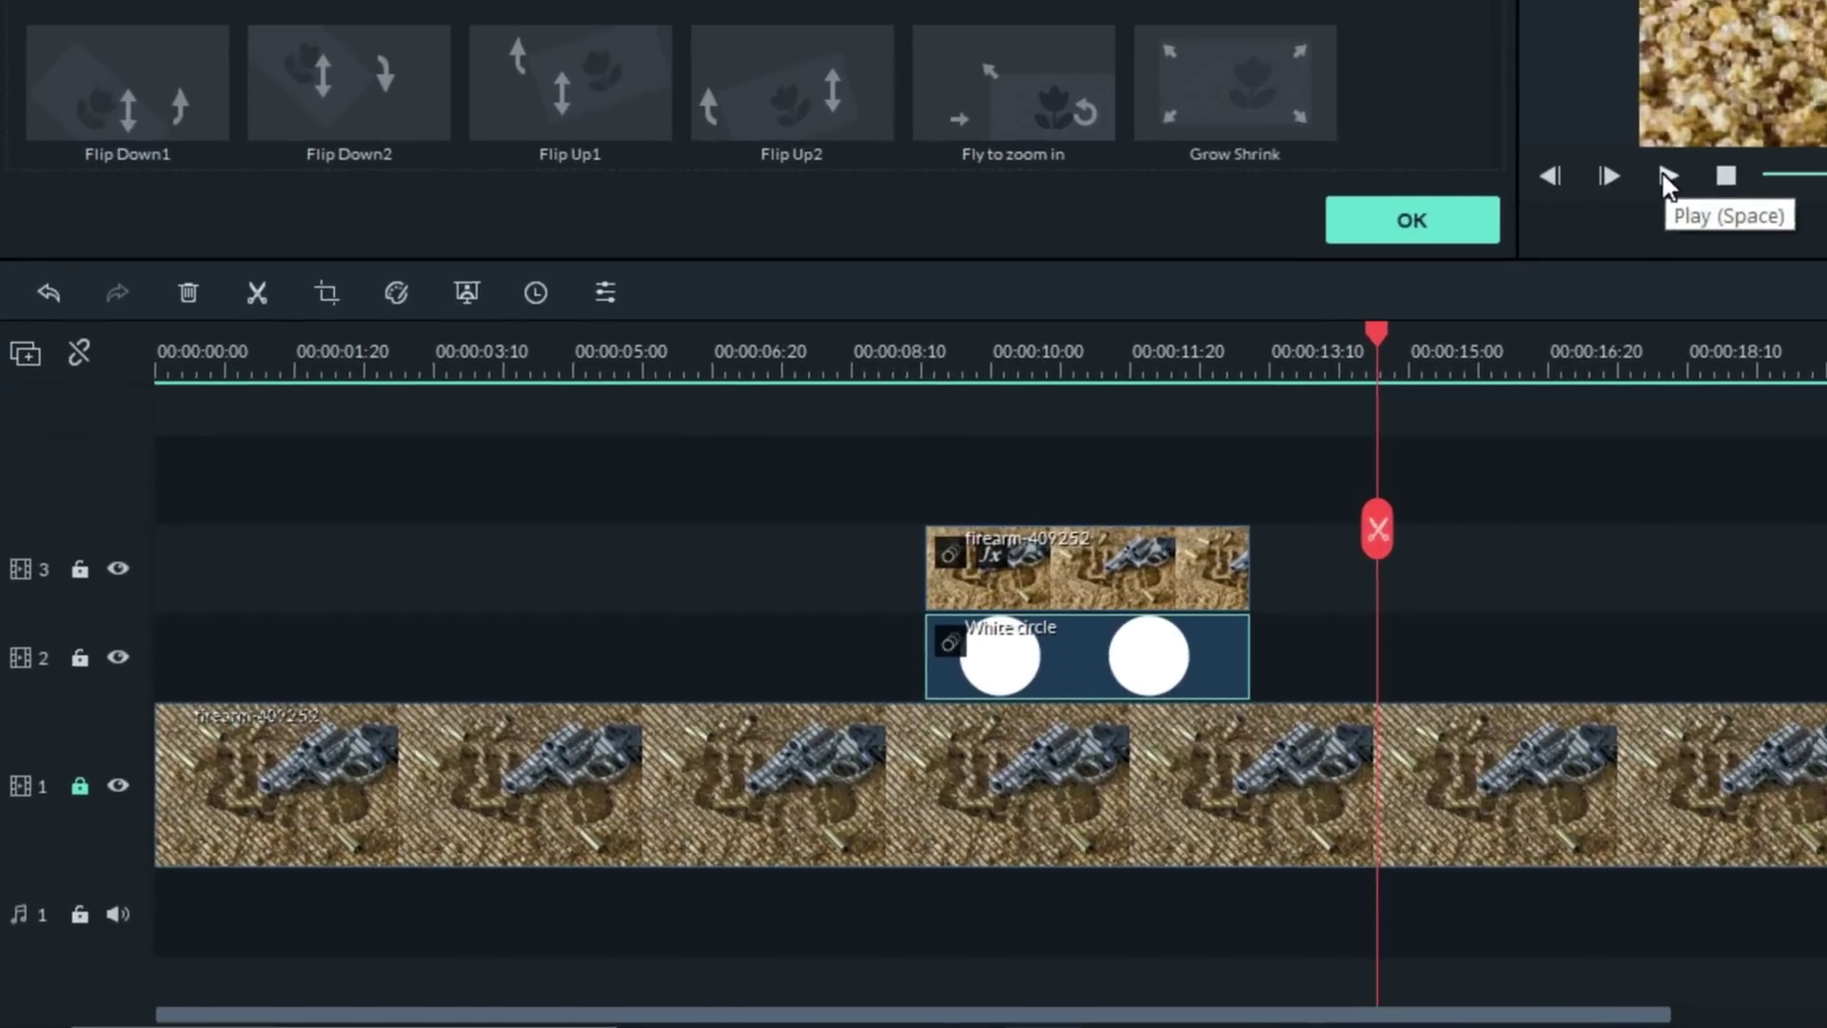
Add one video track above track 1 using the Track Manager
left_click(19, 476)
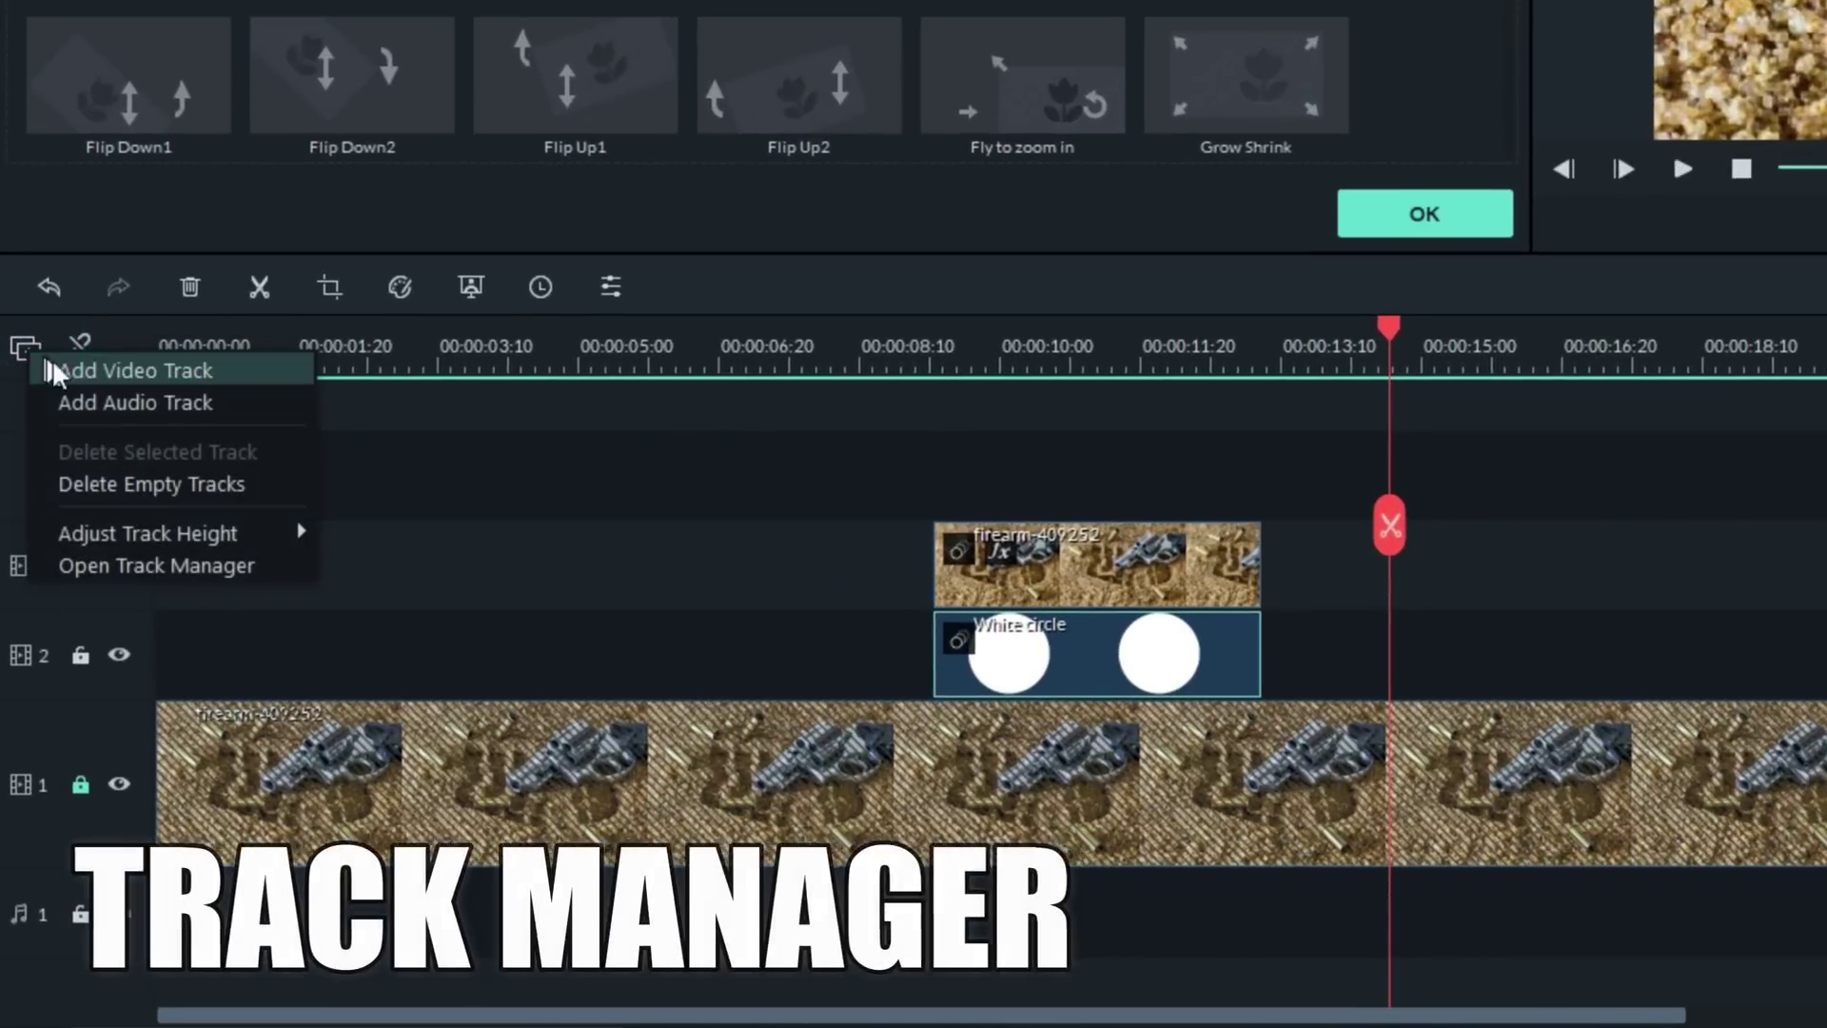
left_click(148, 565)
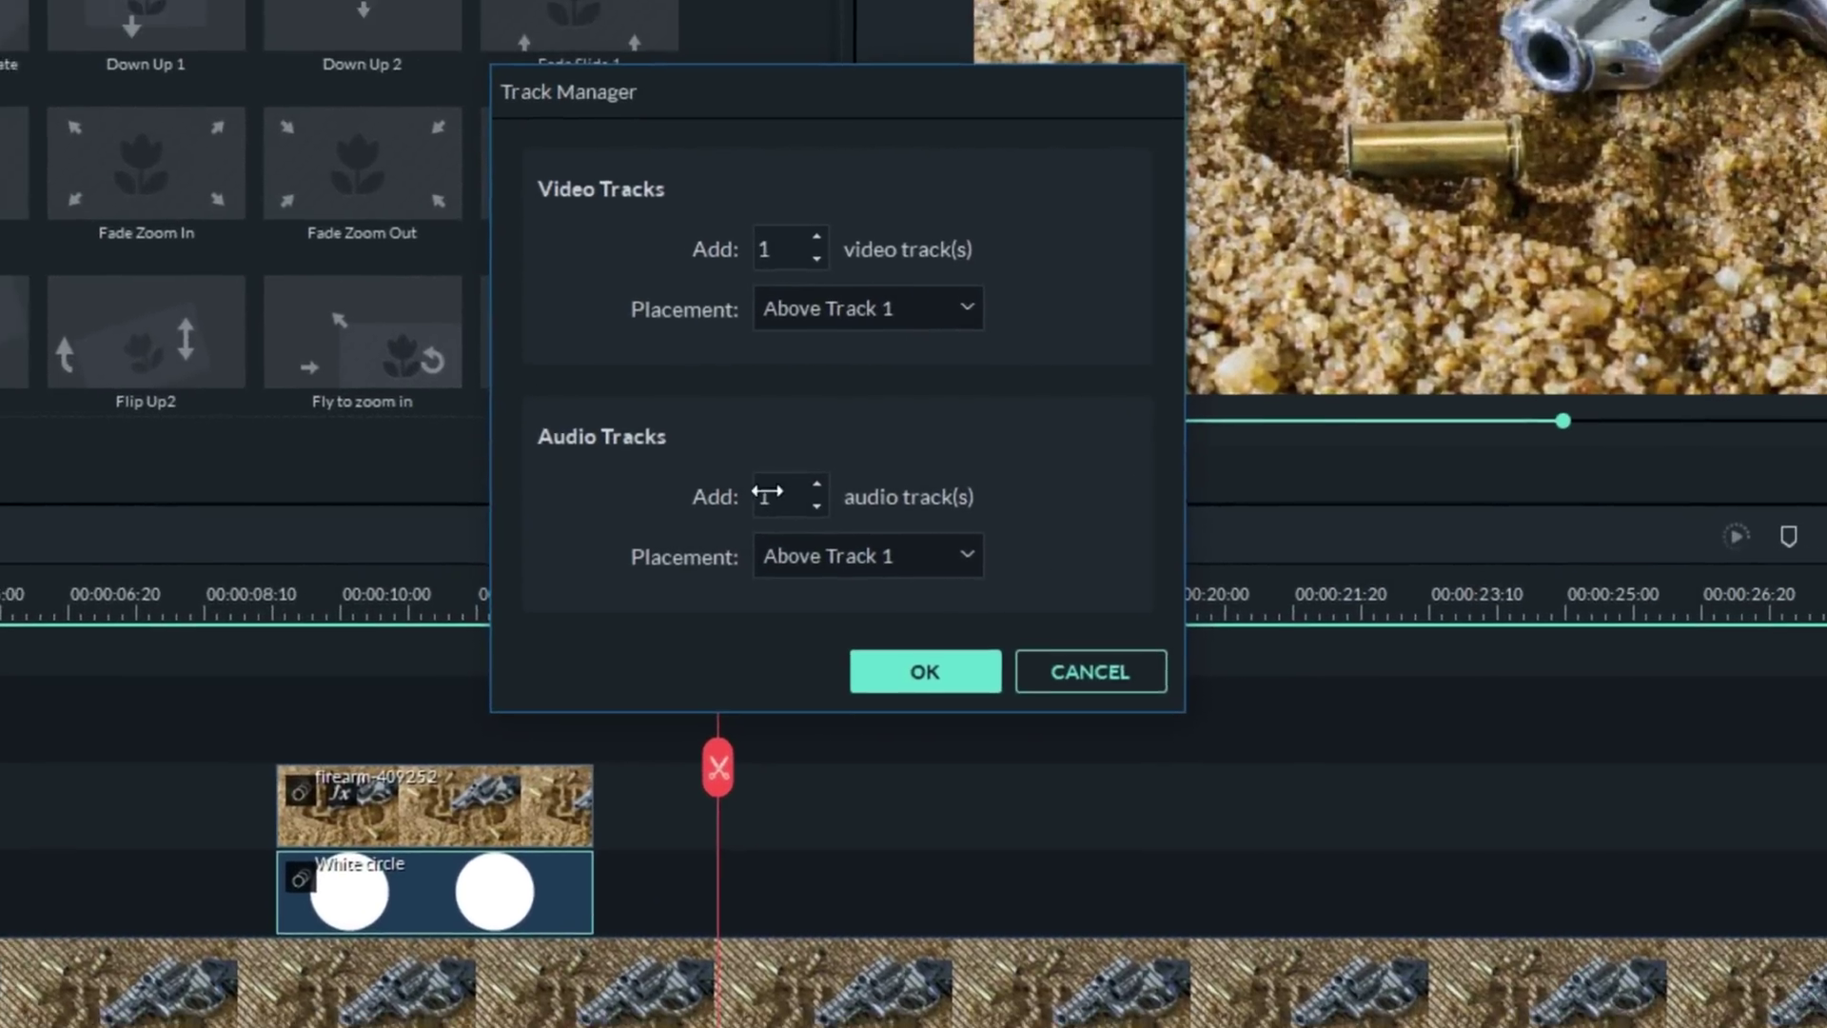
left_click(922, 674)
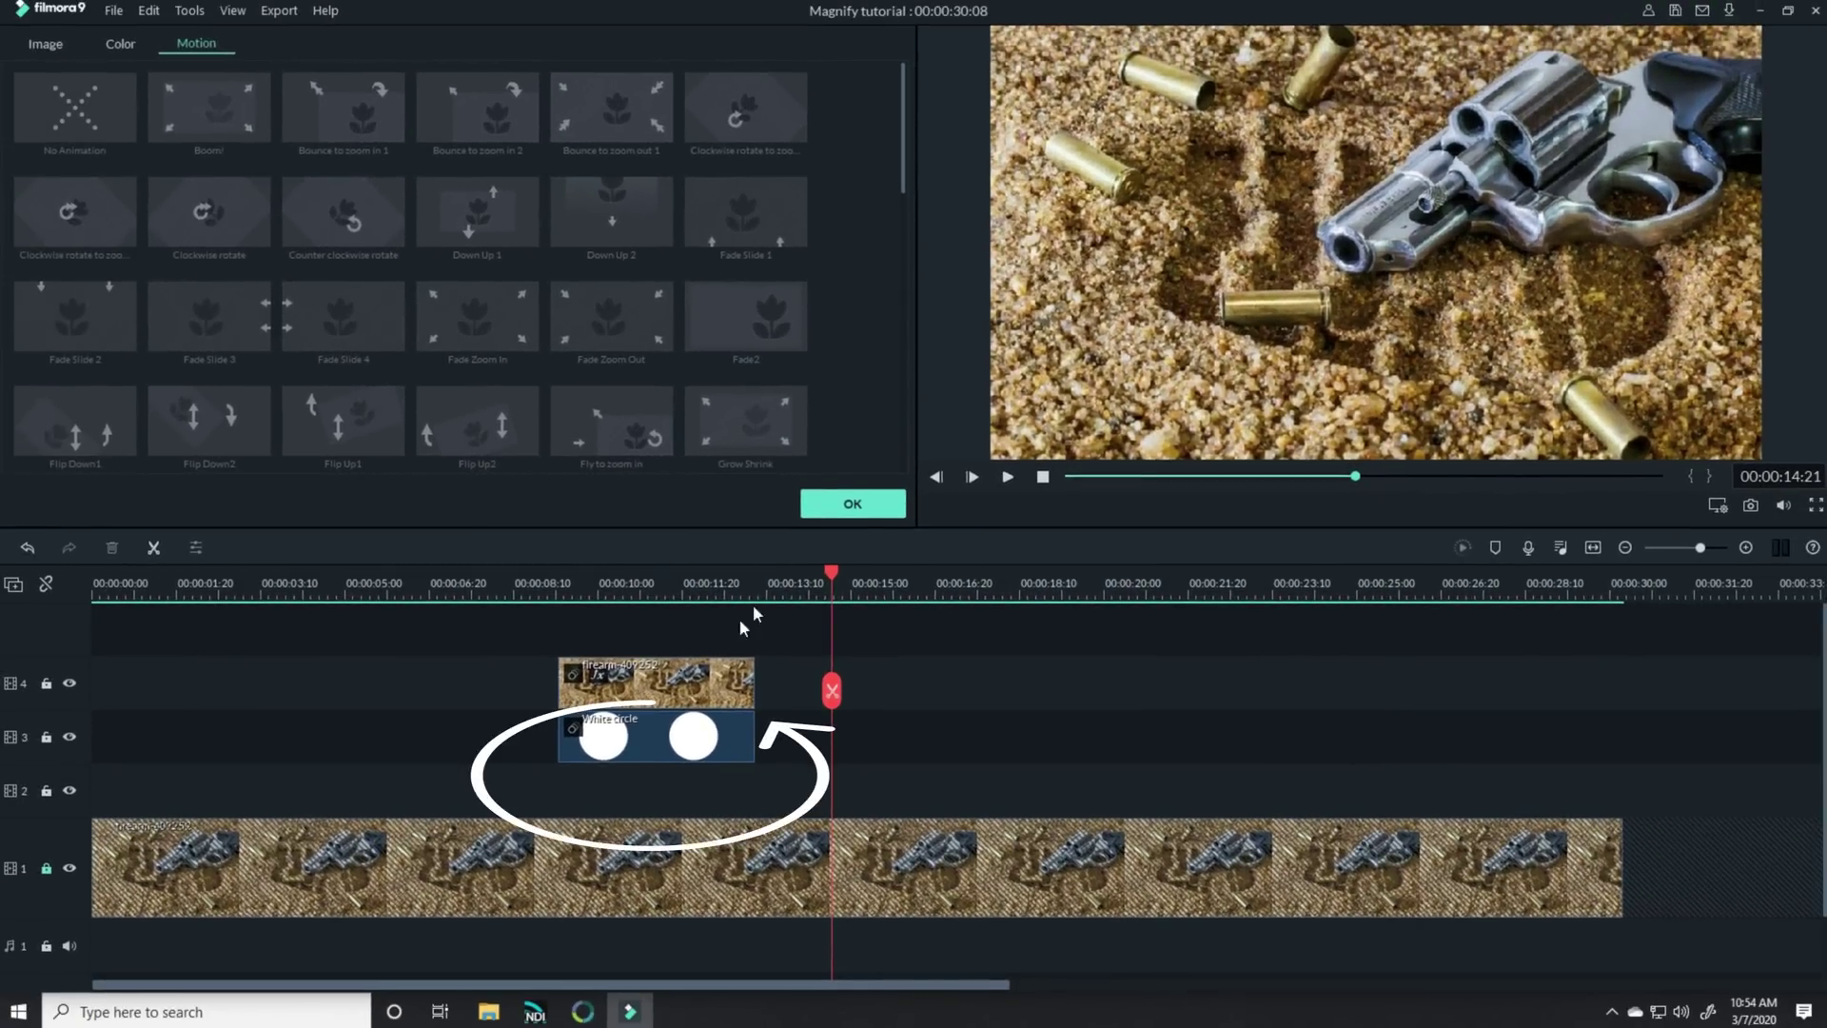
Close the motion settings and place the Black sample color on track 2, spanning the same time as the overlay clips
left_click(853, 503)
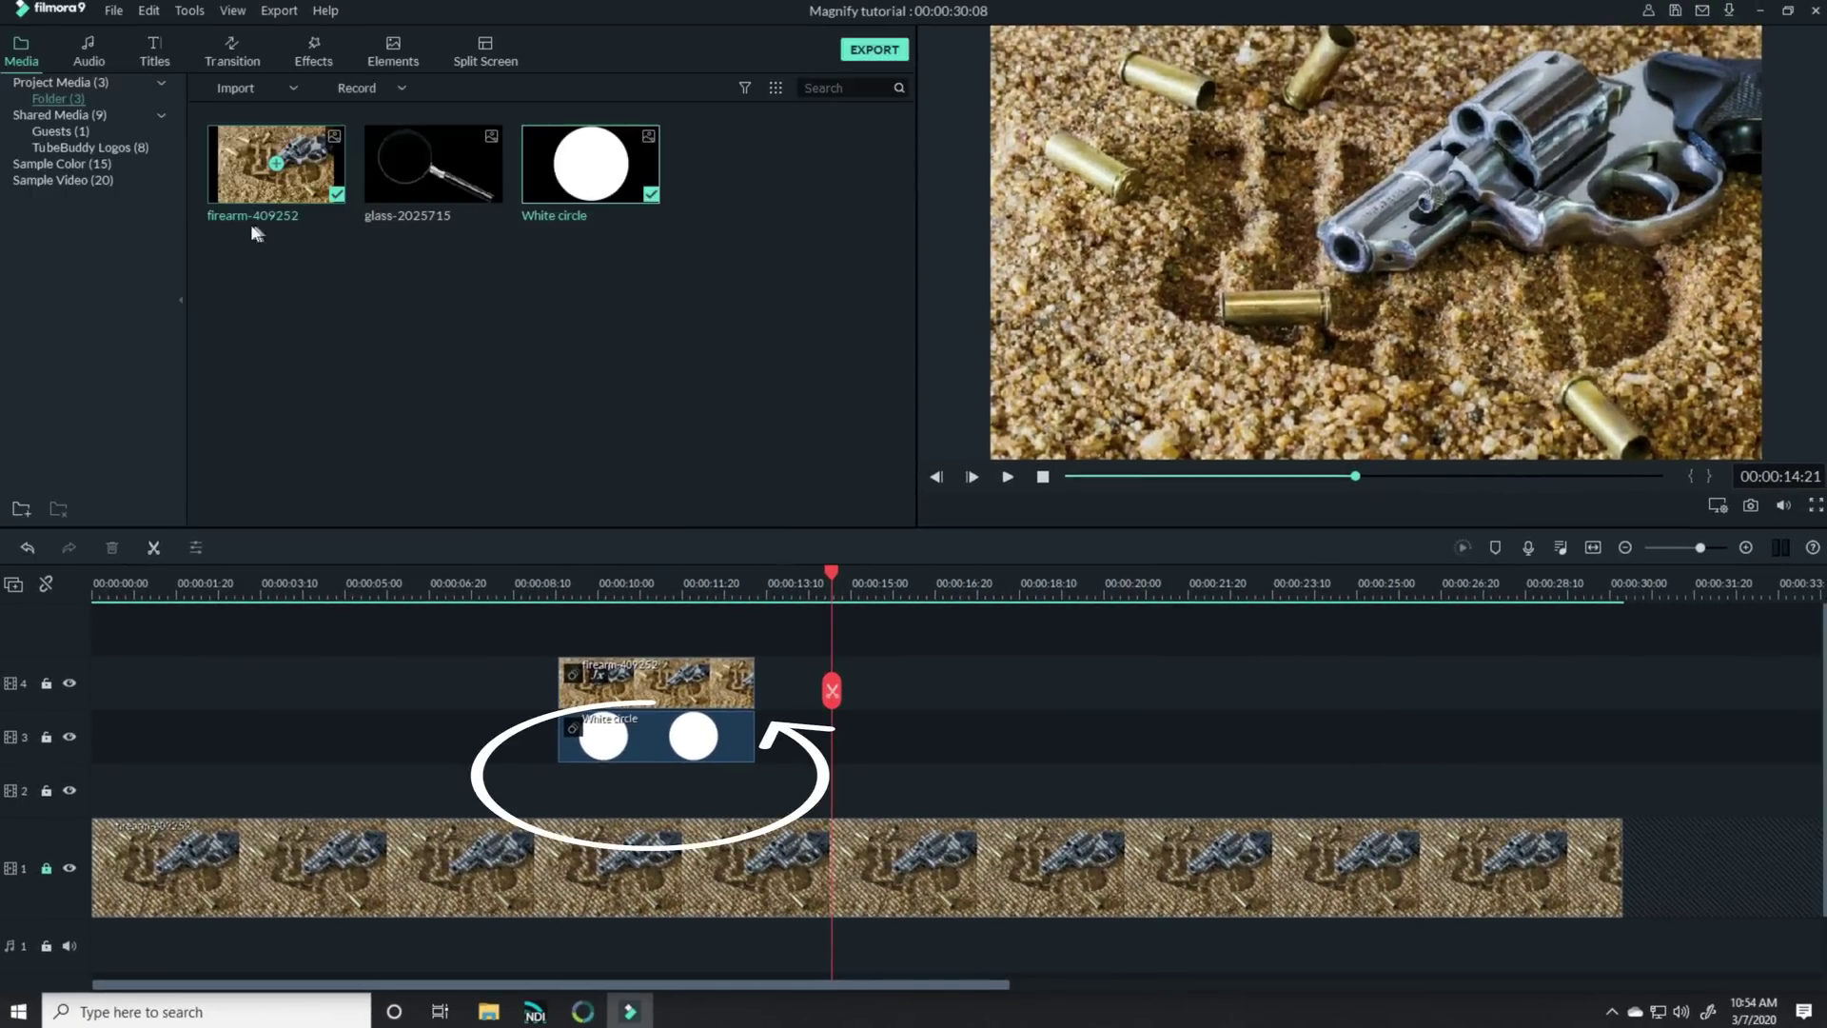
left_click(65, 164)
left_click_drag(254, 174, 753, 793)
left_click(646, 584)
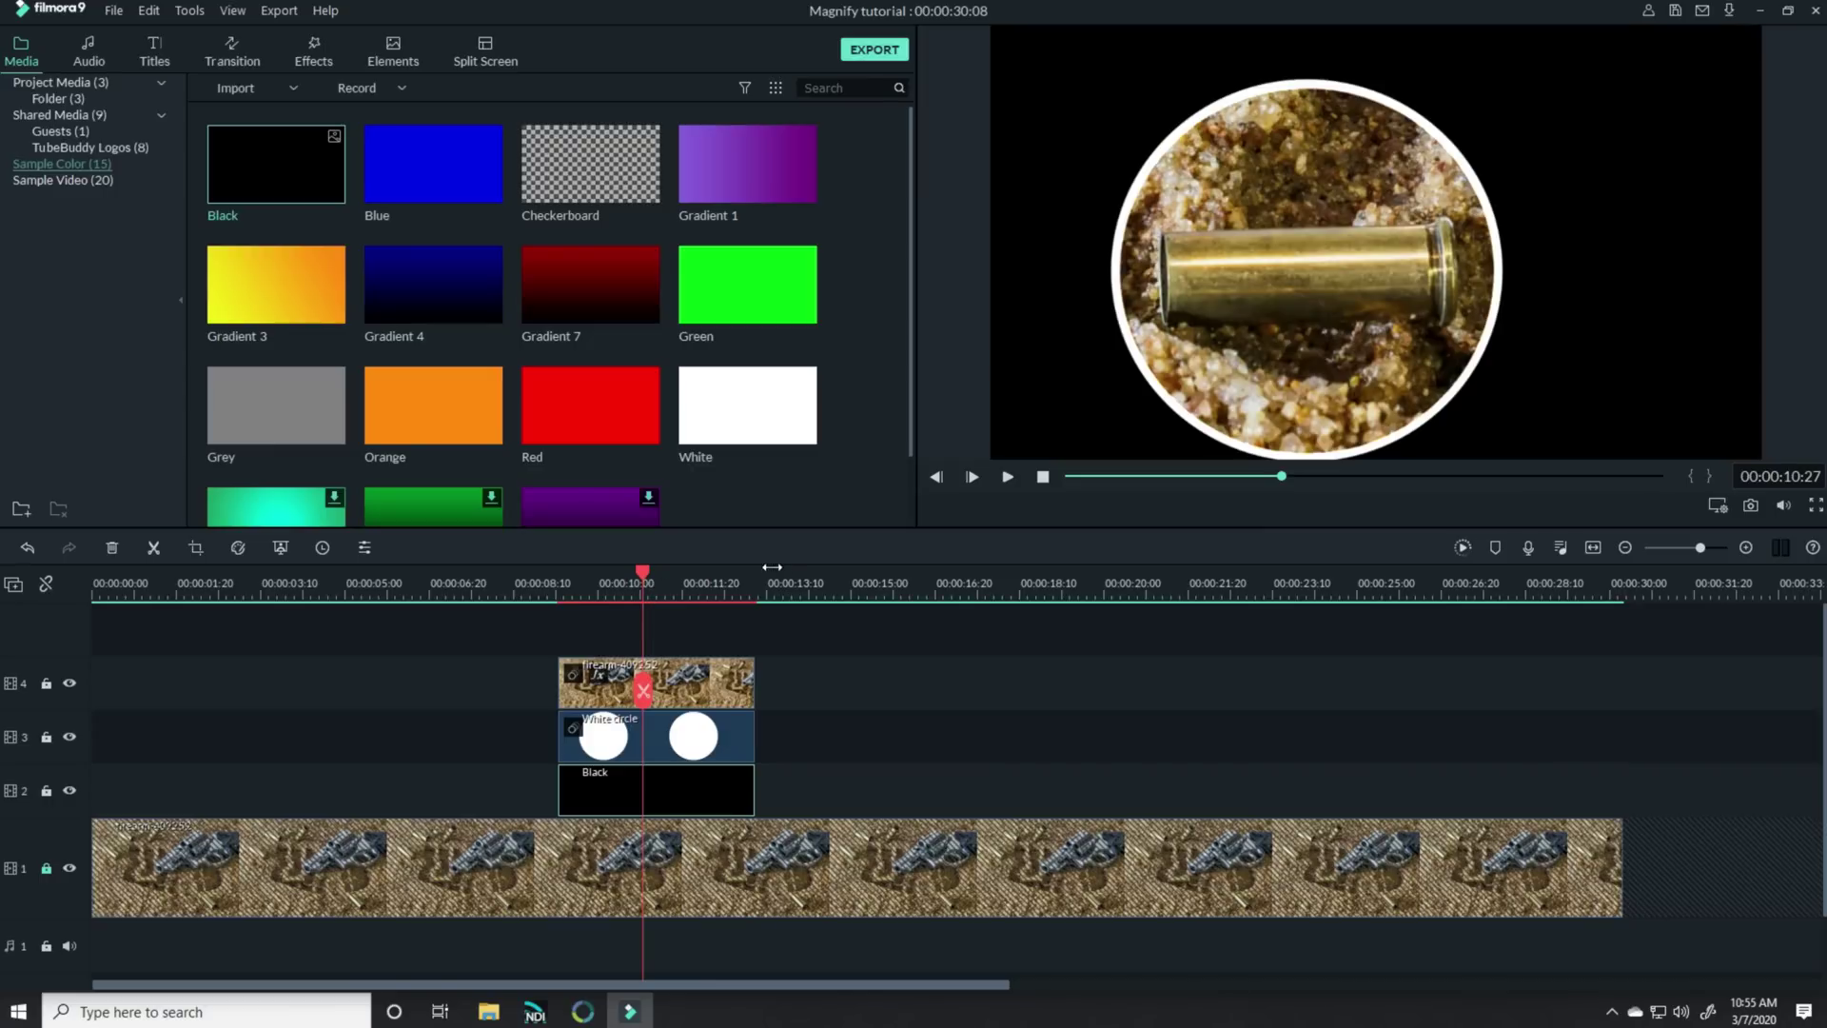
Lower the Black clip's compositing opacity so that the background image shows through dimmed behind the magnified circle
left_click(683, 786)
double_click(684, 788)
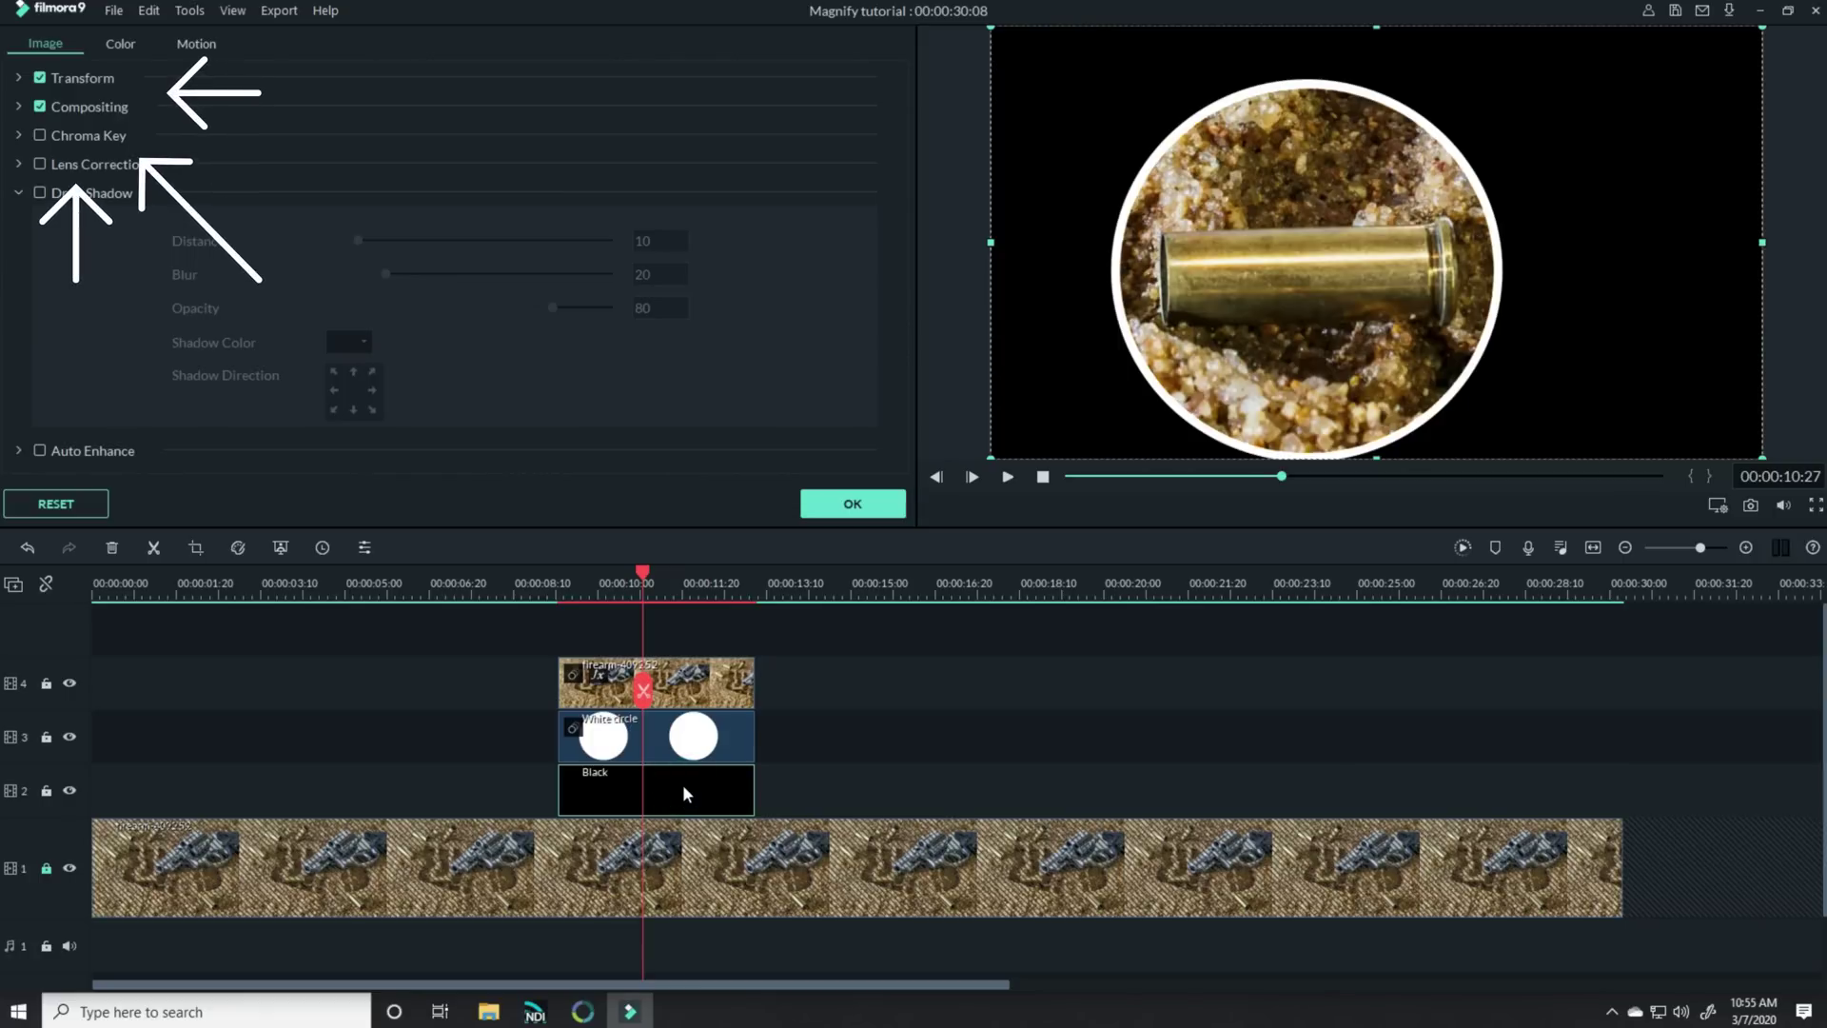
left_click(18, 106)
left_click(597, 185)
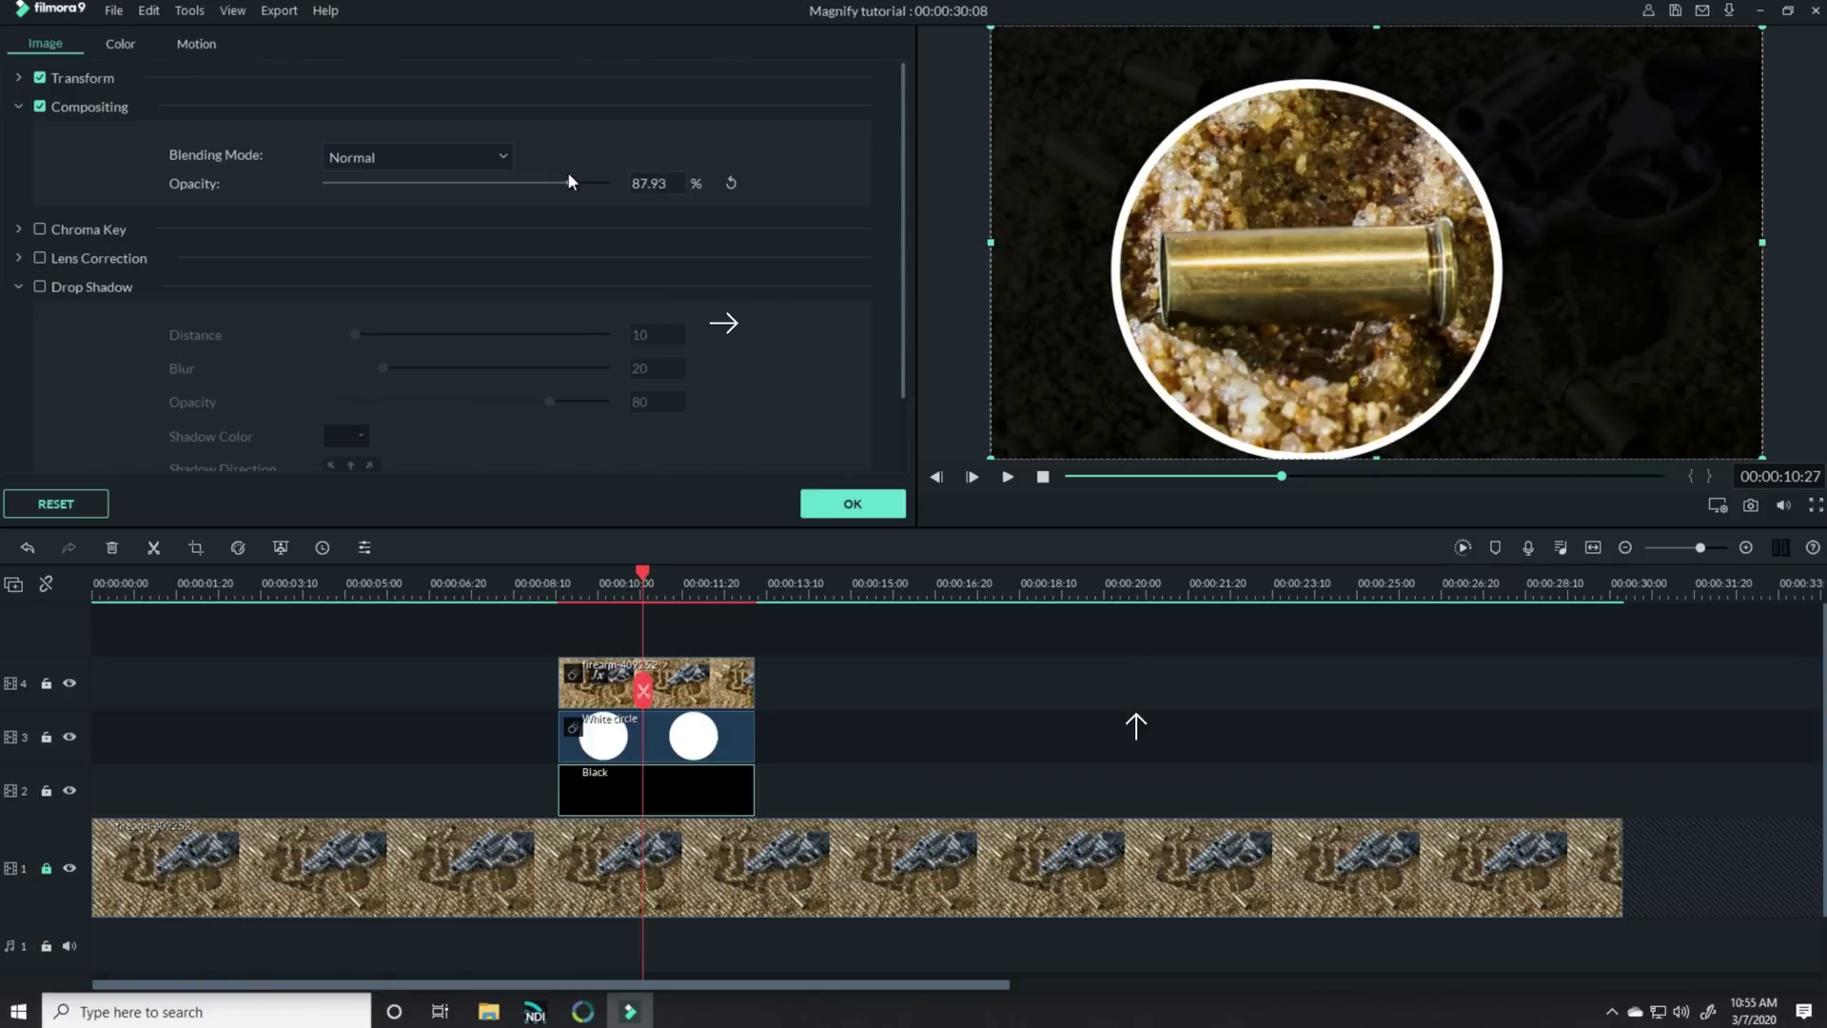
left_click_drag(569, 181, 557, 177)
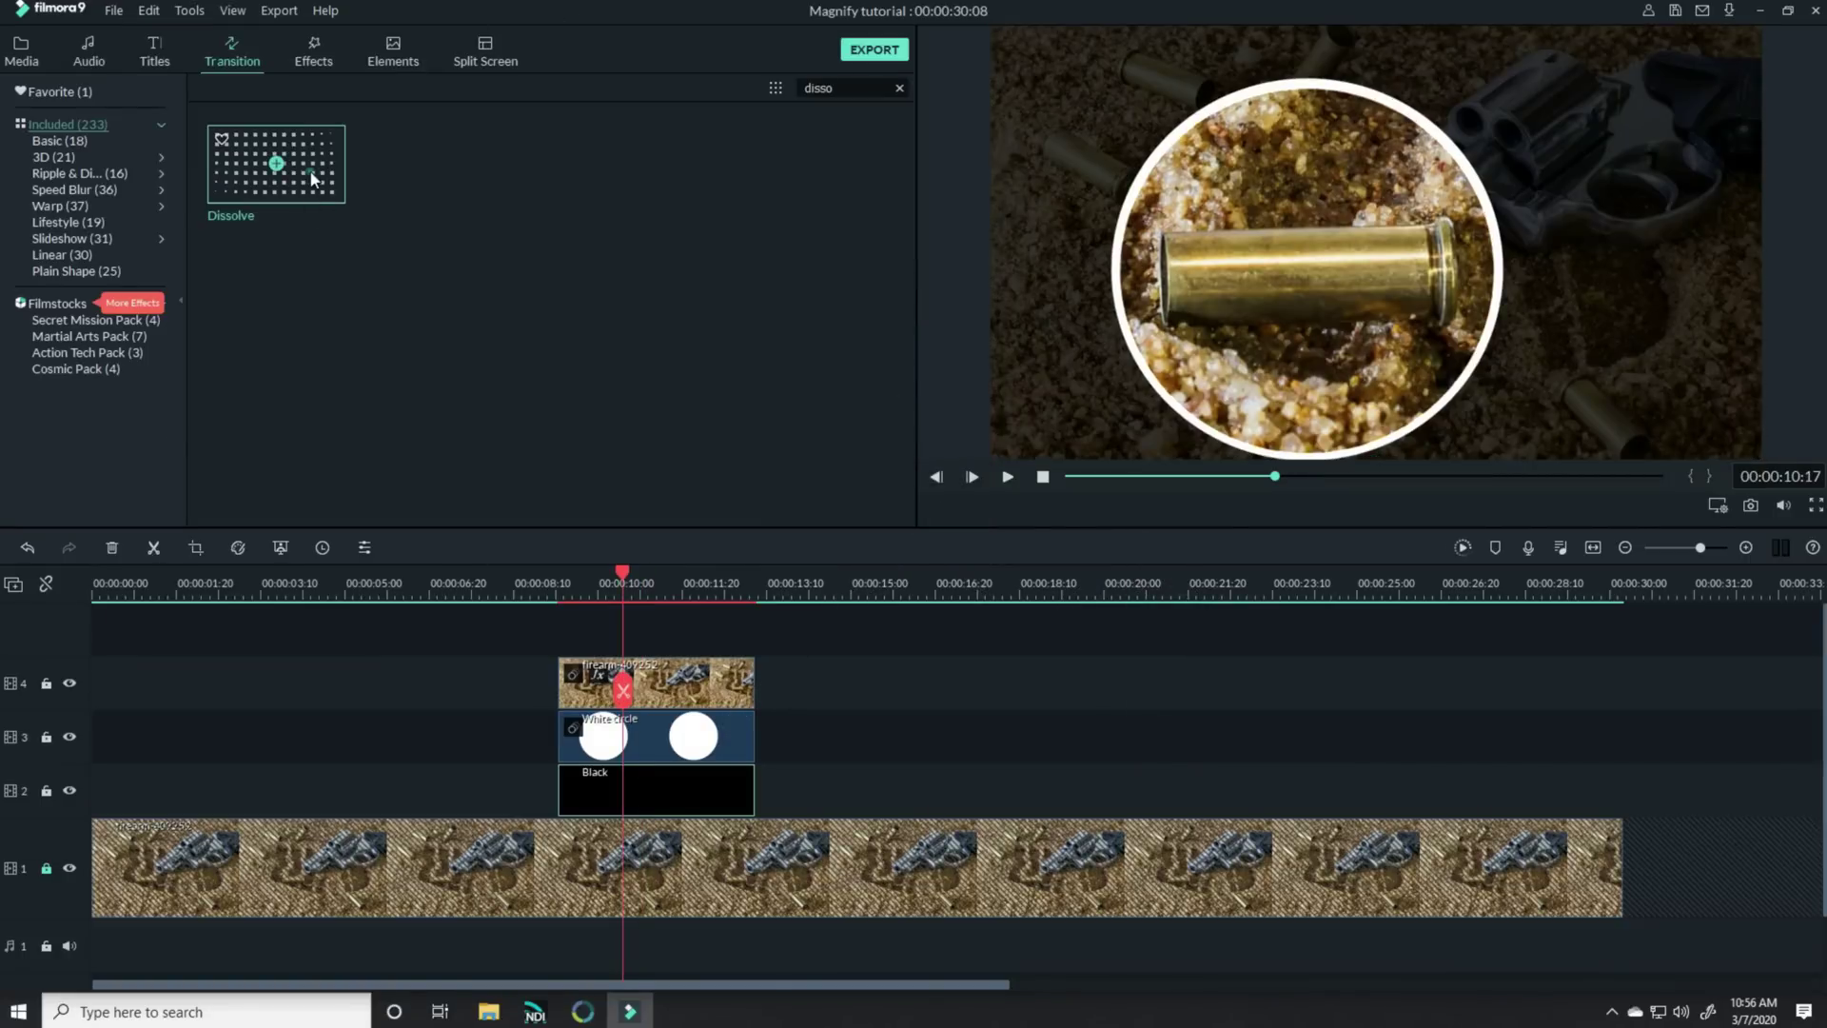
Add the Dissolve transition to both the start and the end of the Black clip
left_click_drag(312, 179, 582, 797)
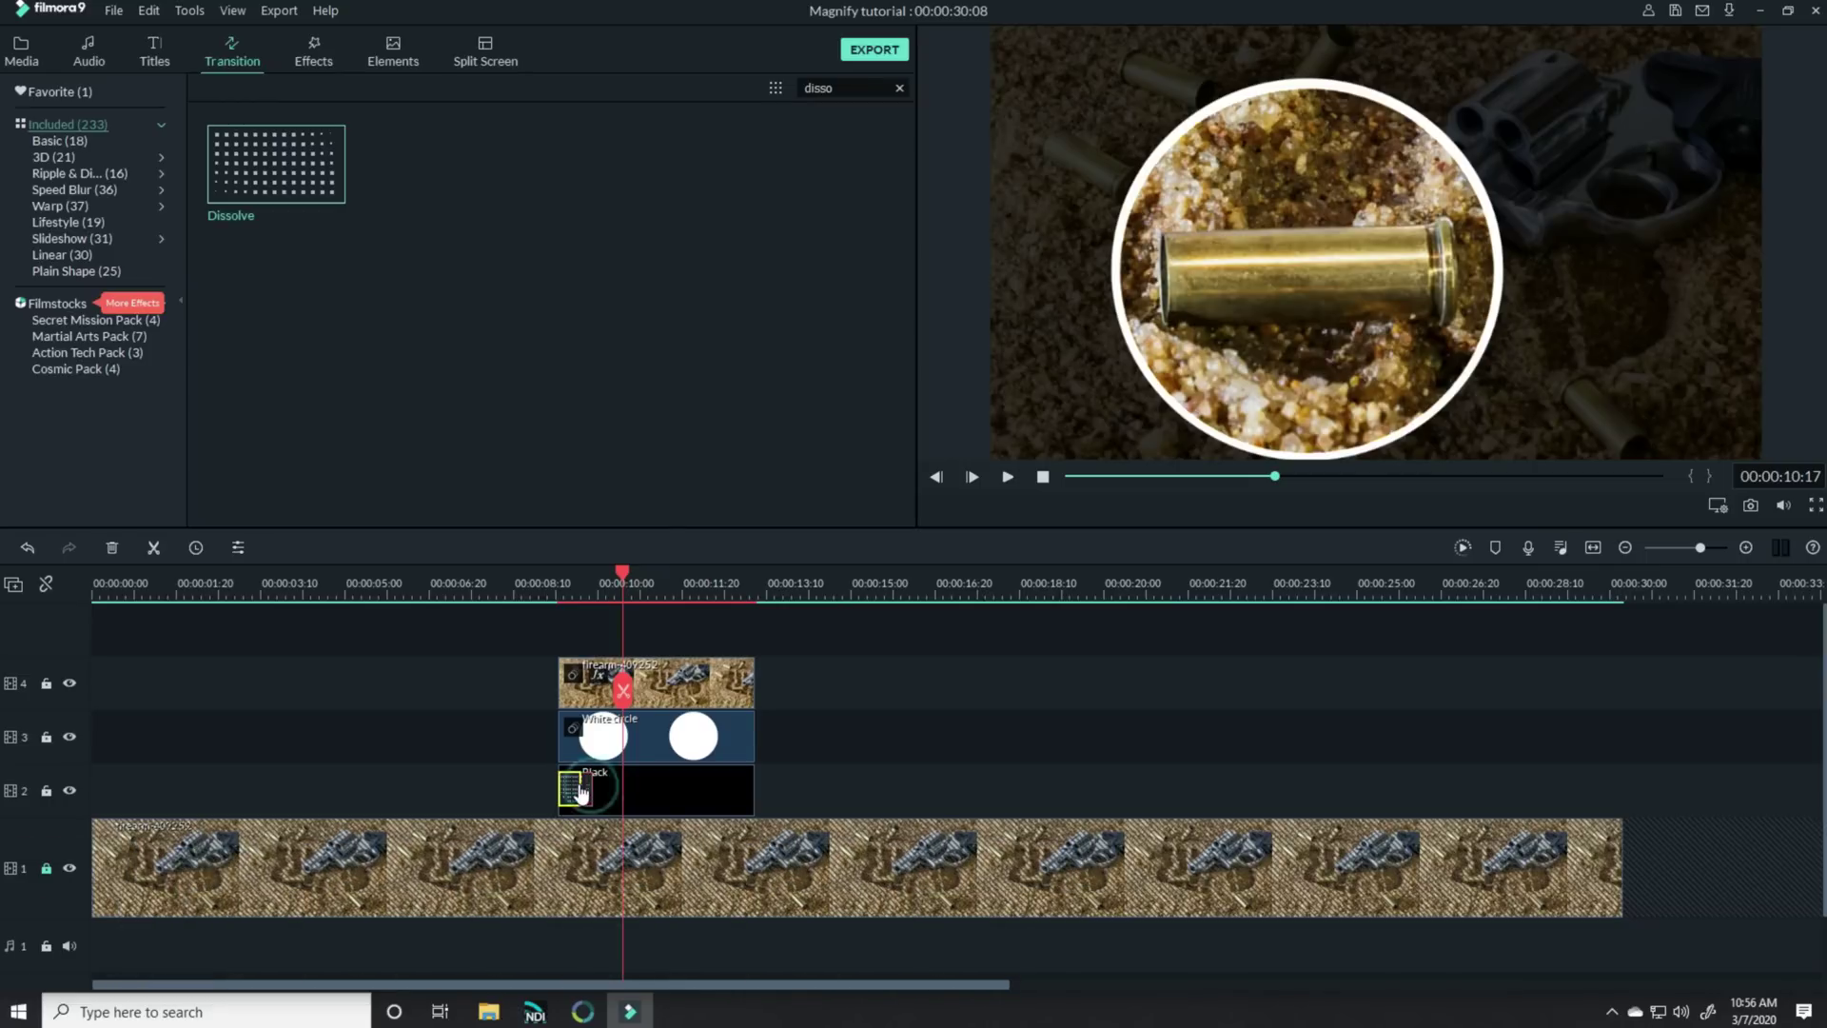
mouse_move(328, 195)
left_mouse_down()
mouse_move(649, 685)
mouse_move(734, 738)
mouse_move(720, 795)
mouse_move(738, 791)
left_mouse_up()
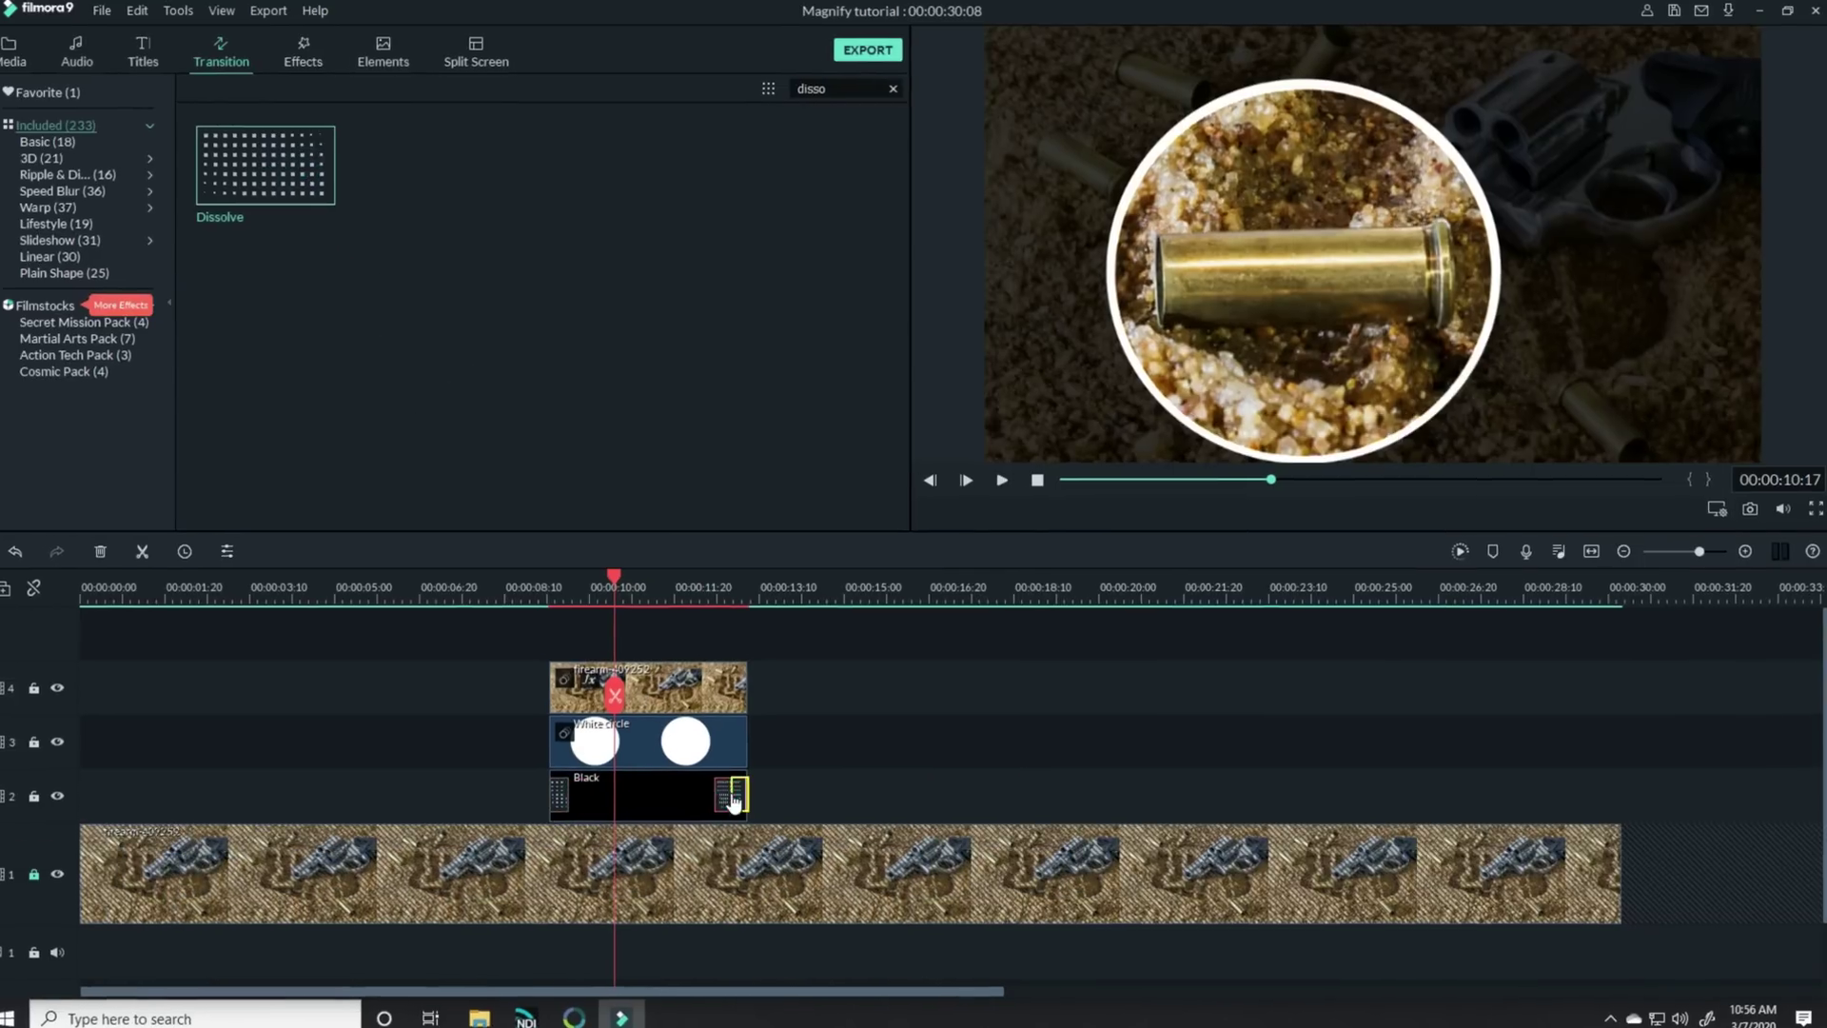
Play back the timeline through the overlay clips to check the finished magnify effect with its dissolving dark background
left_click(524, 581)
left_click(940, 515)
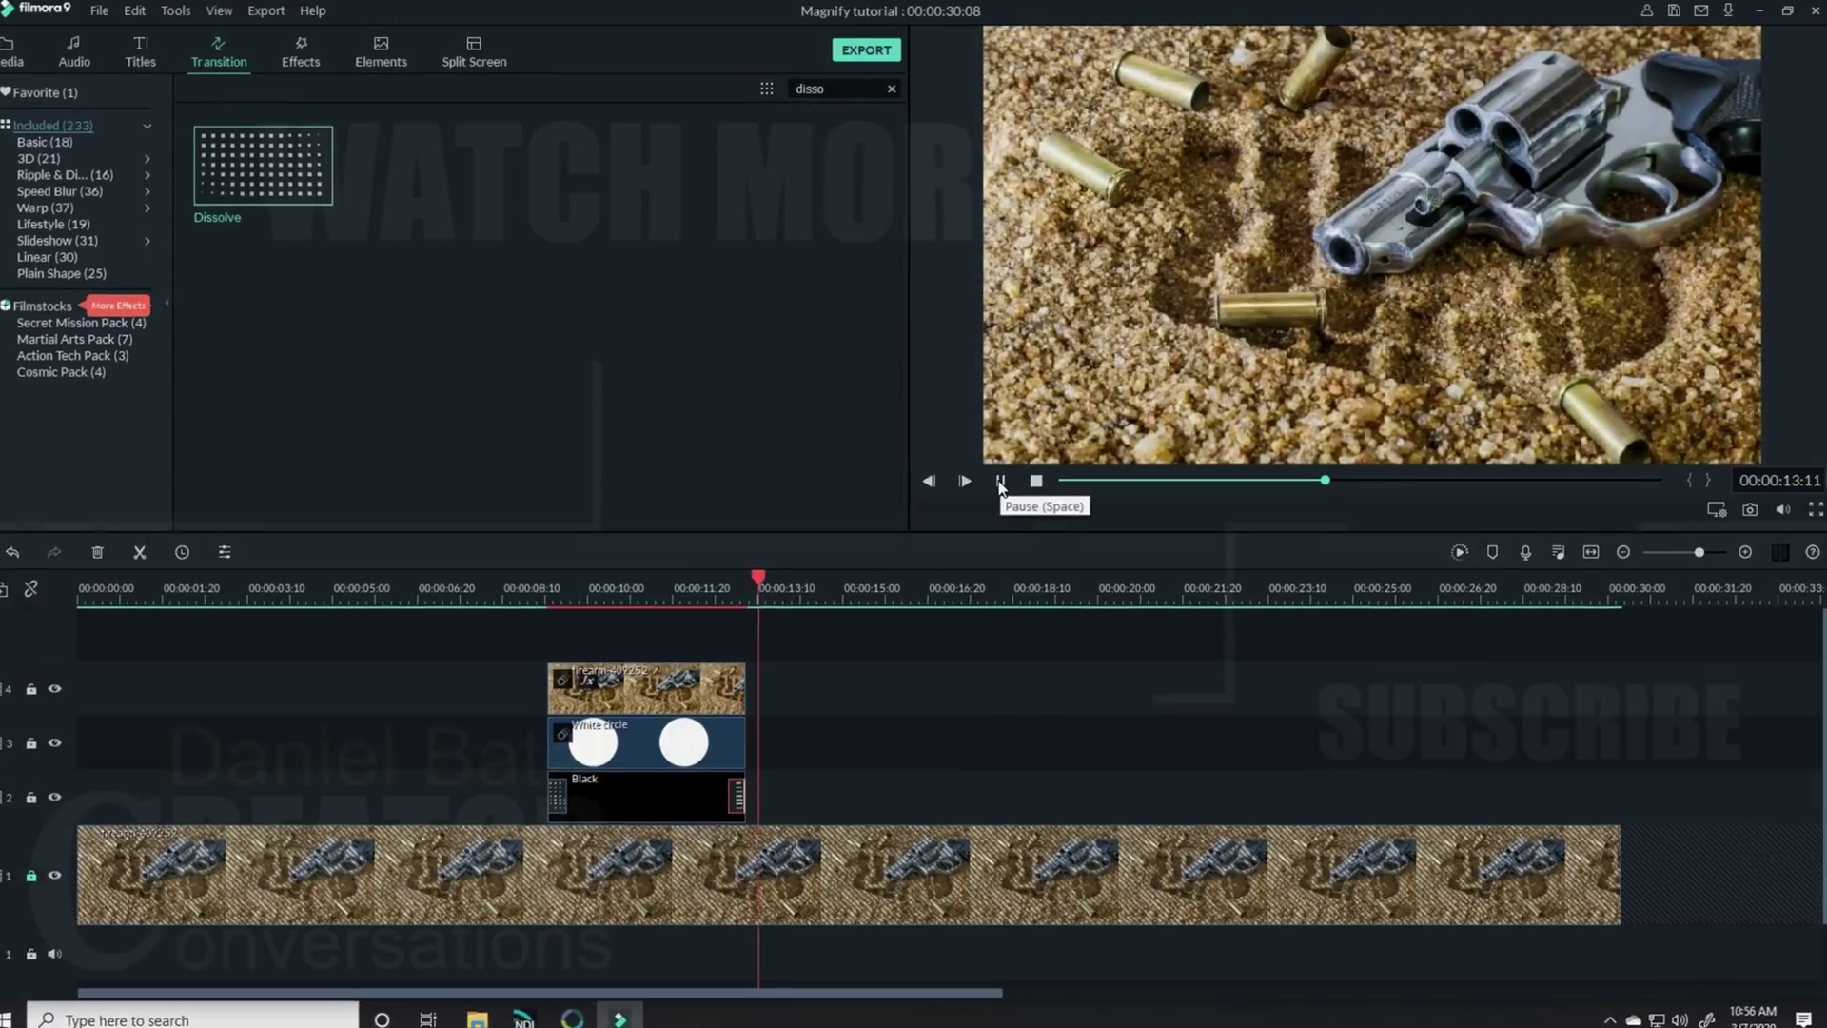
left_click(566, 734)
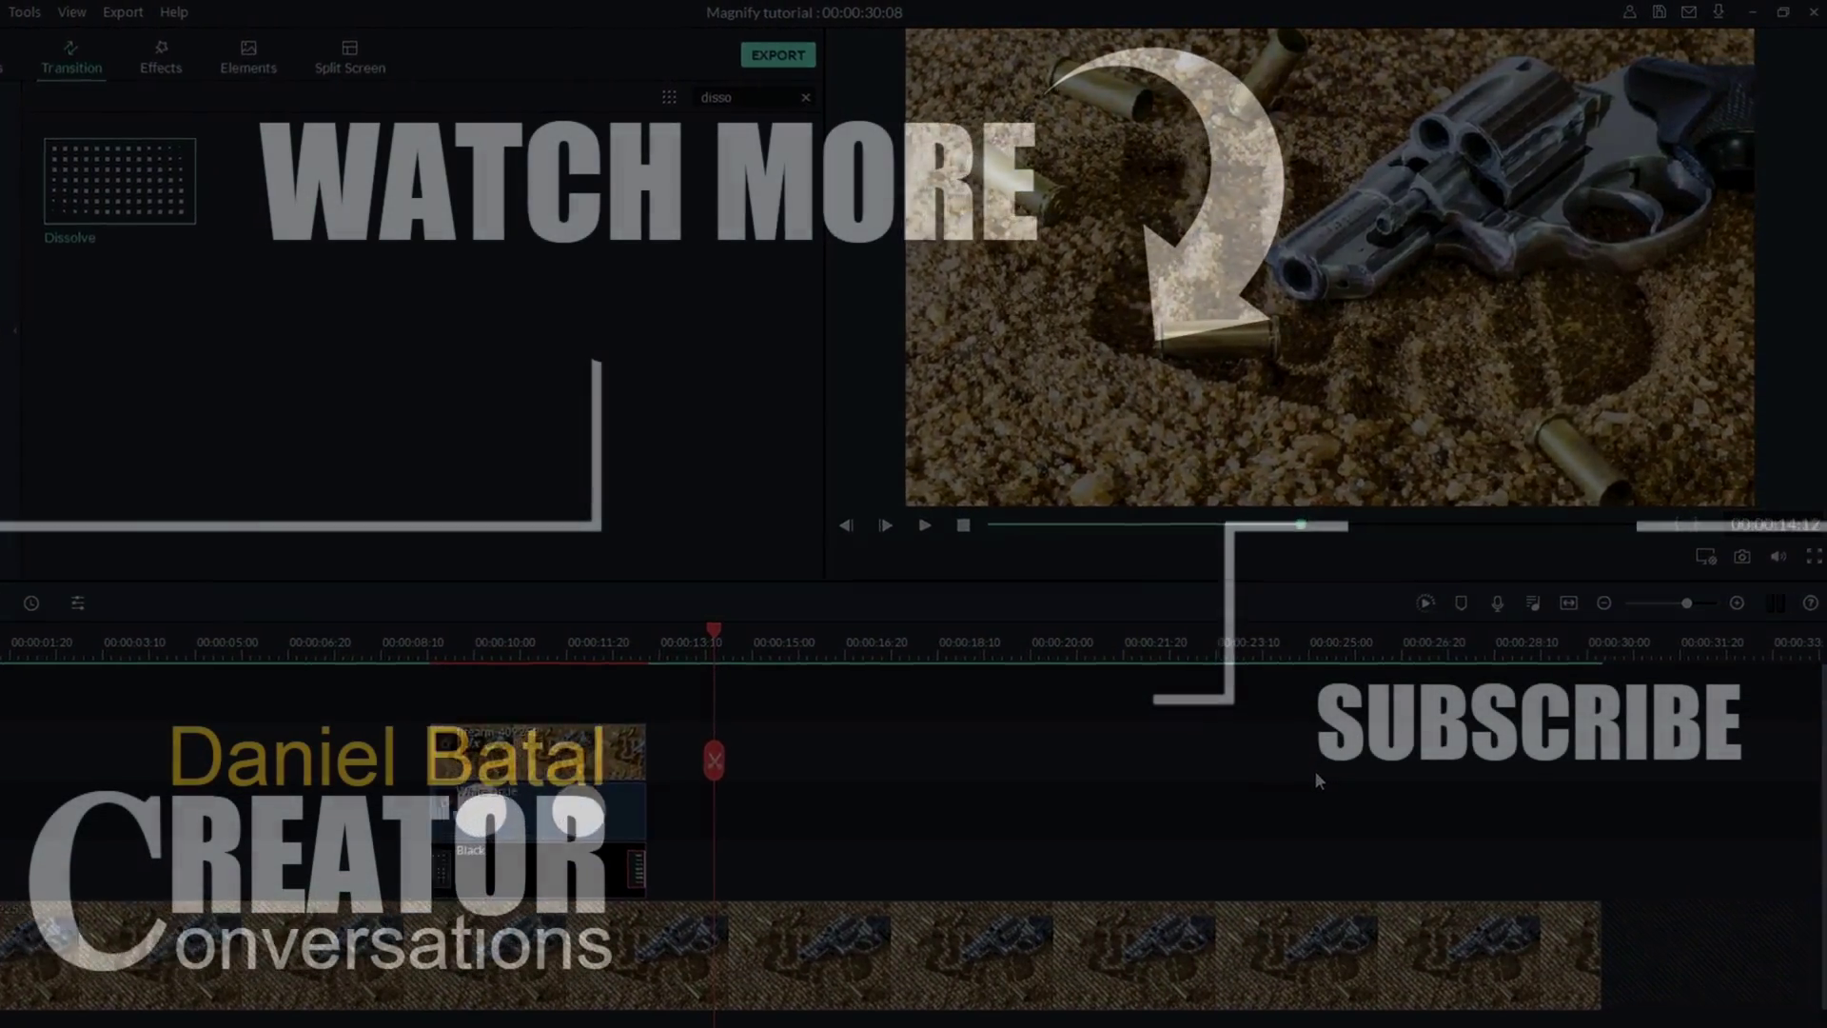